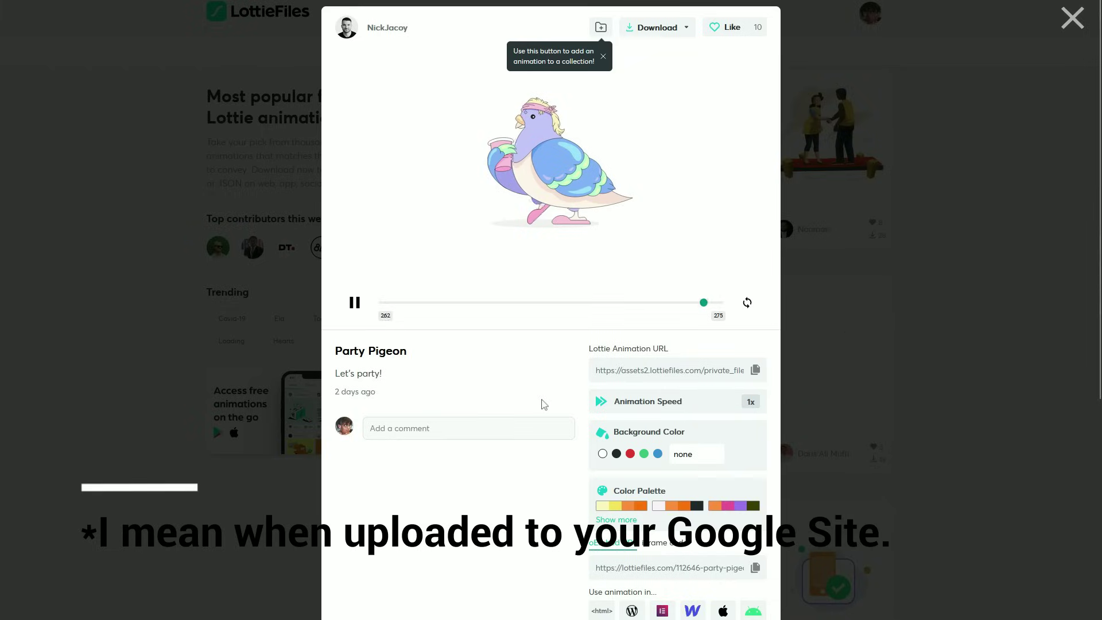
# - Open the HTML embed code generator for the Party Pigeon animation and clear its width and height values
pyautogui.scroll(-2, 569, 404)
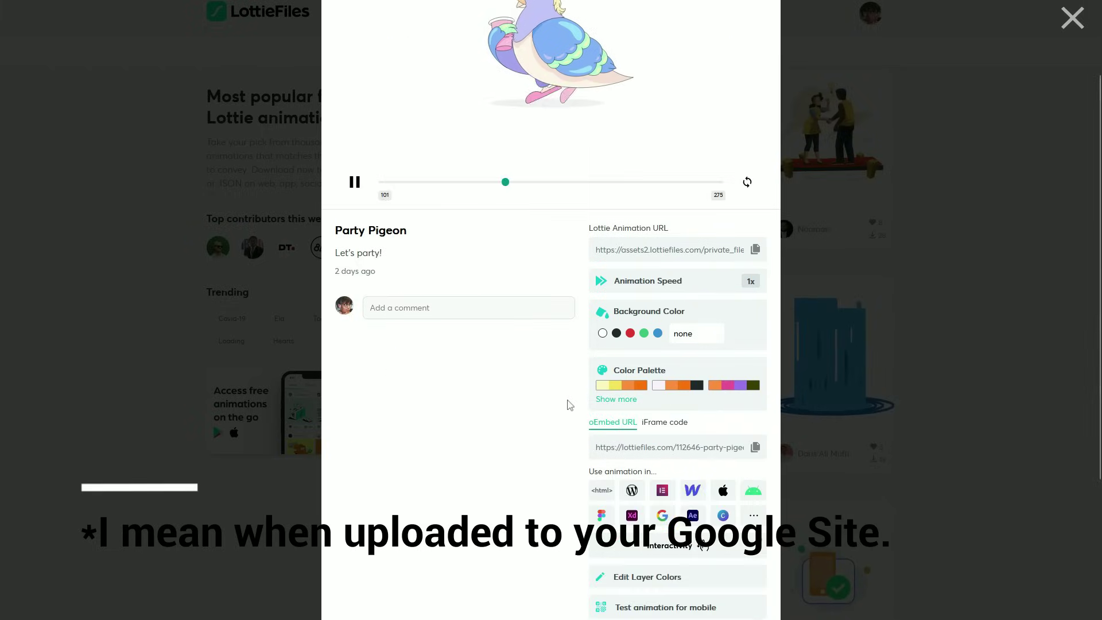
pyautogui.click(602, 491)
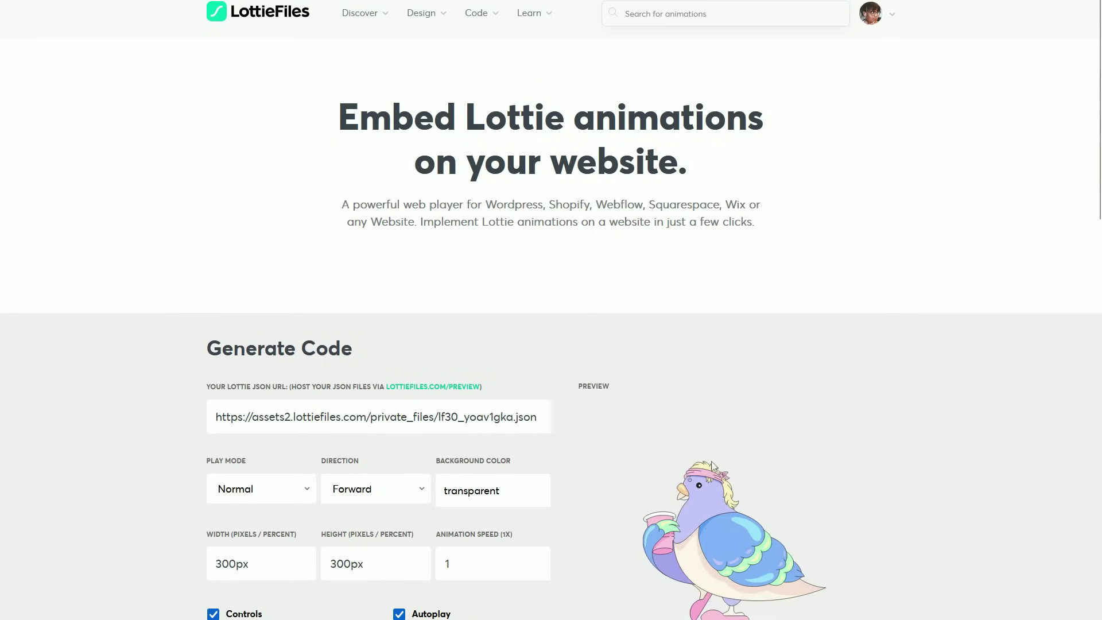
pyautogui.scroll(-3, 244, 436)
pyautogui.scroll(-1, 244, 436)
pyautogui.click(280, 367)
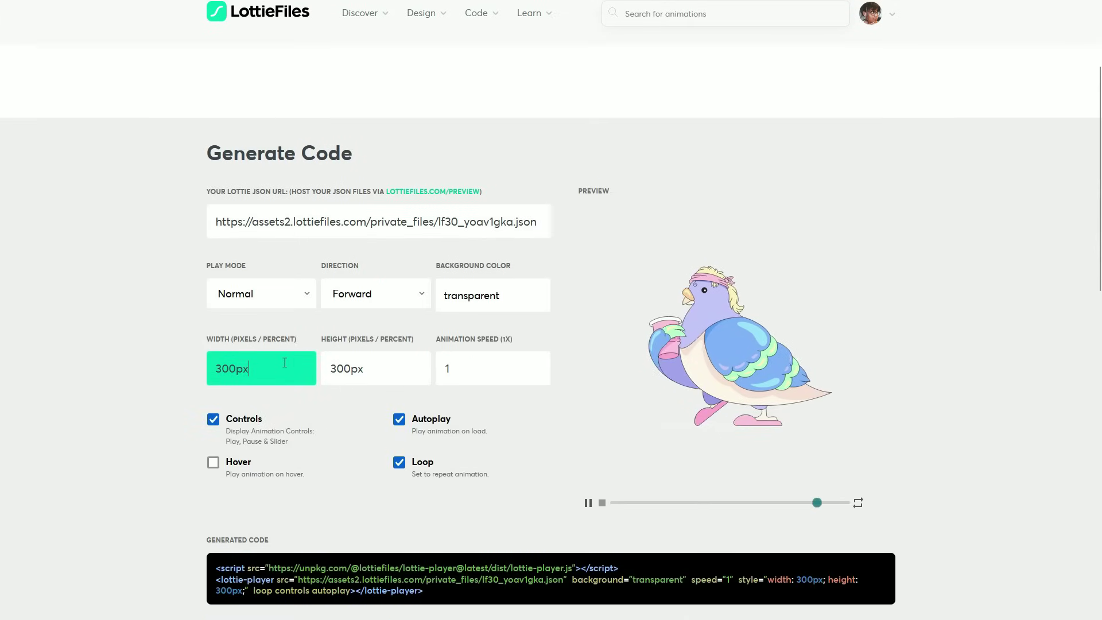
pyautogui.doubleClick(285, 363)
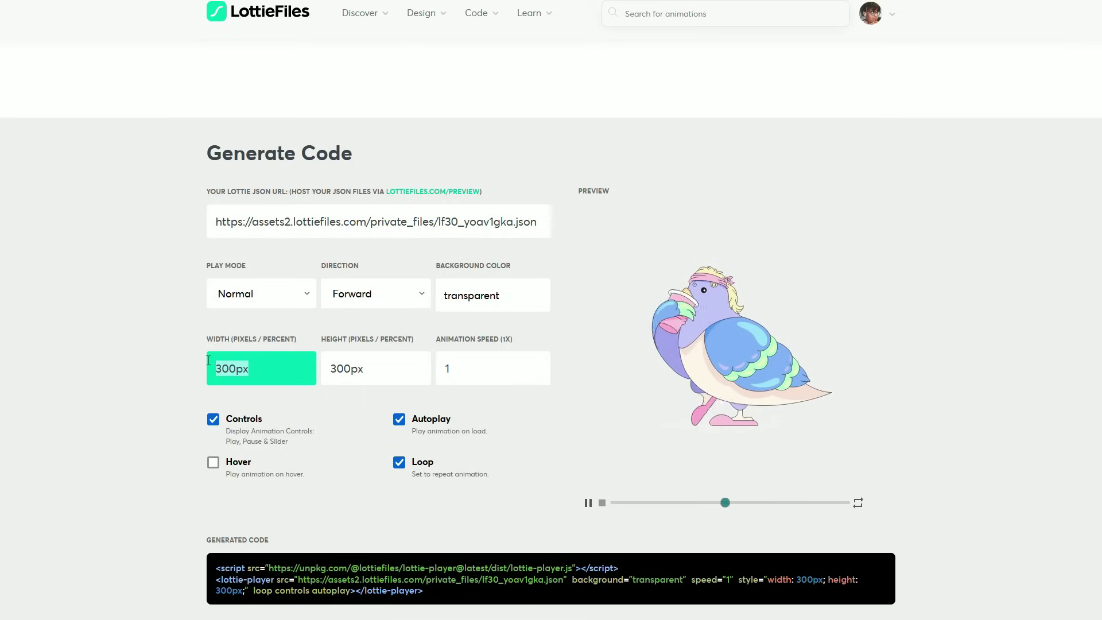
pyautogui.press('BackSpace')
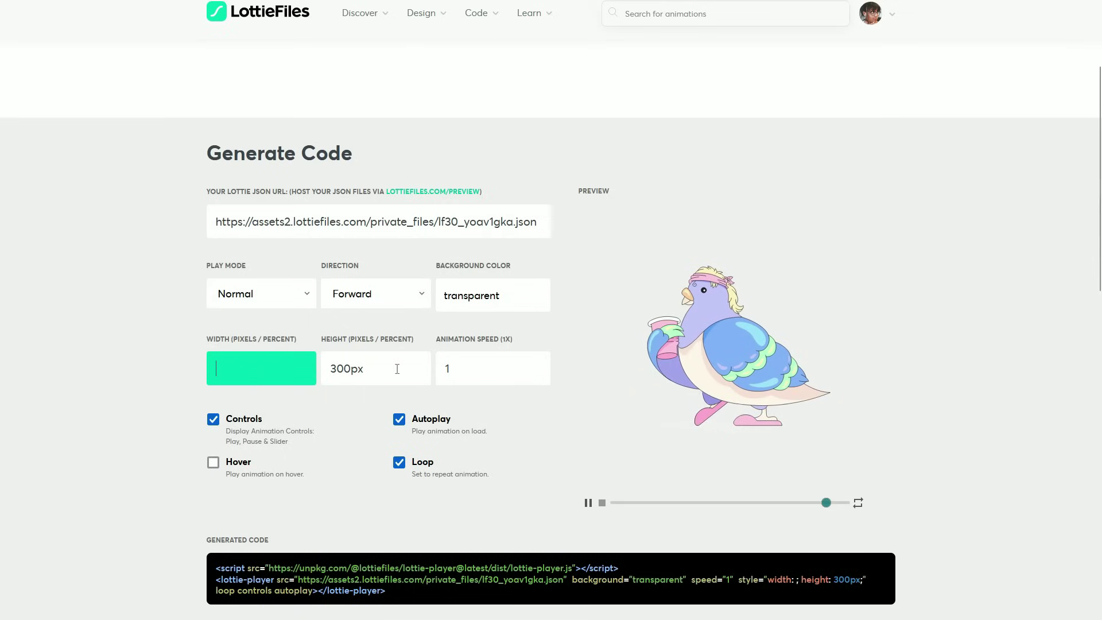
pyautogui.press('Tab')
pyautogui.press('BackSpace')
pyautogui.click(507, 462)
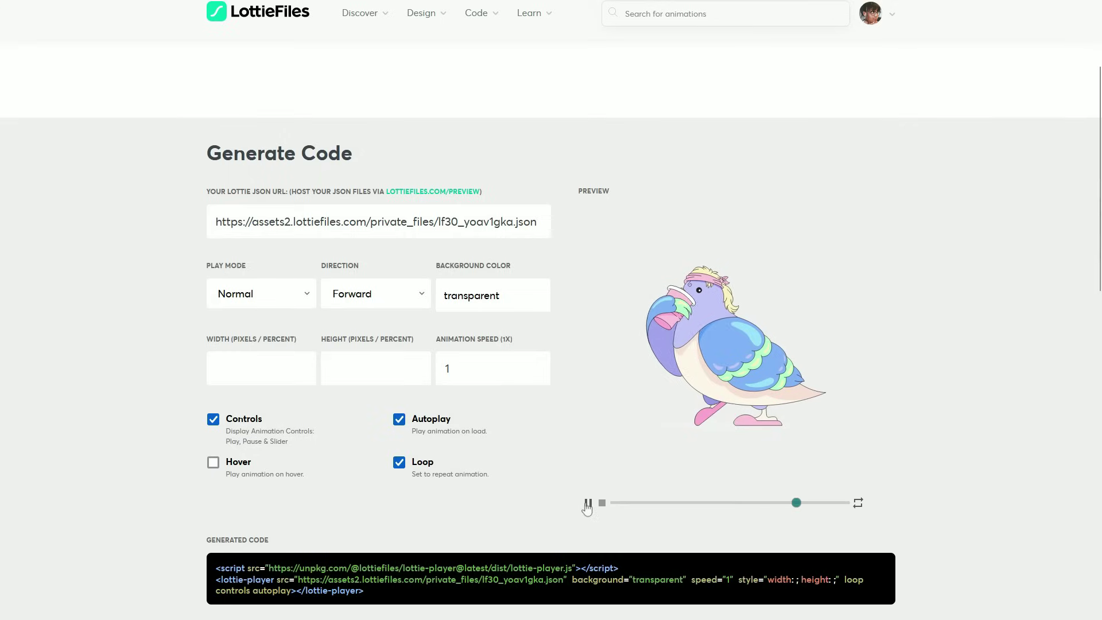
# - Turn off the animation's Controls option and copy the generated embed code
pyautogui.click(213, 420)
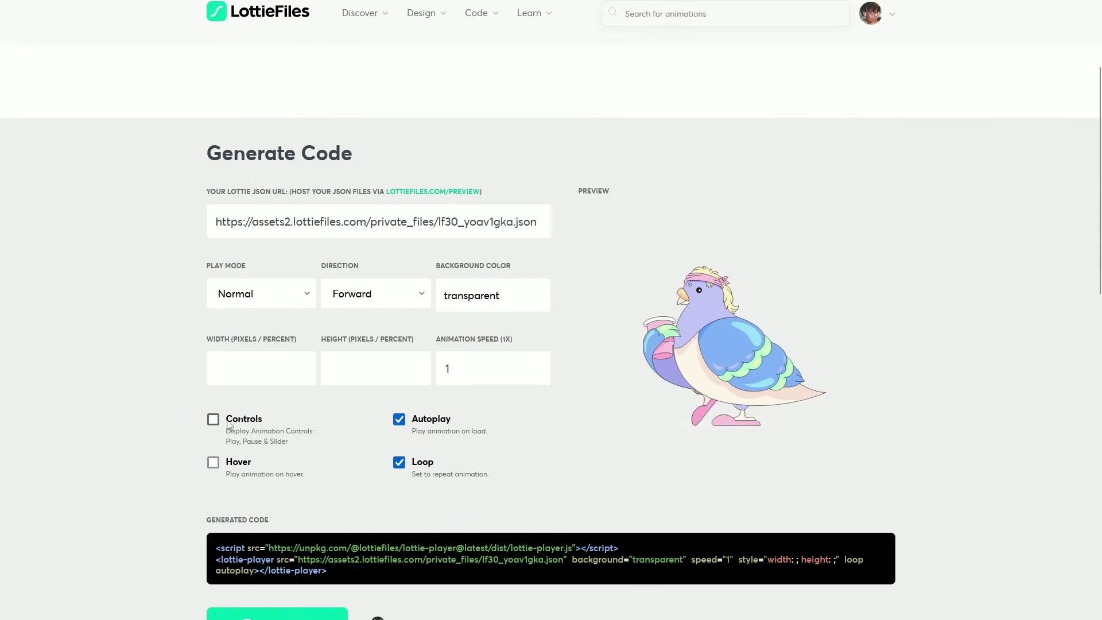
pyautogui.scroll(-2, 451, 561)
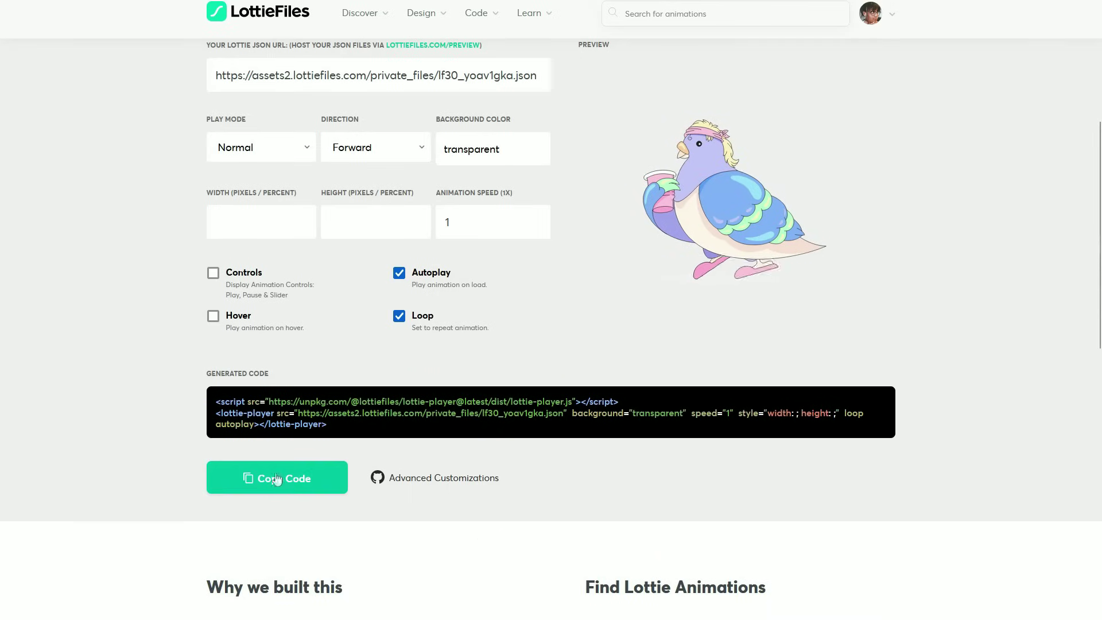
pyautogui.click(304, 479)
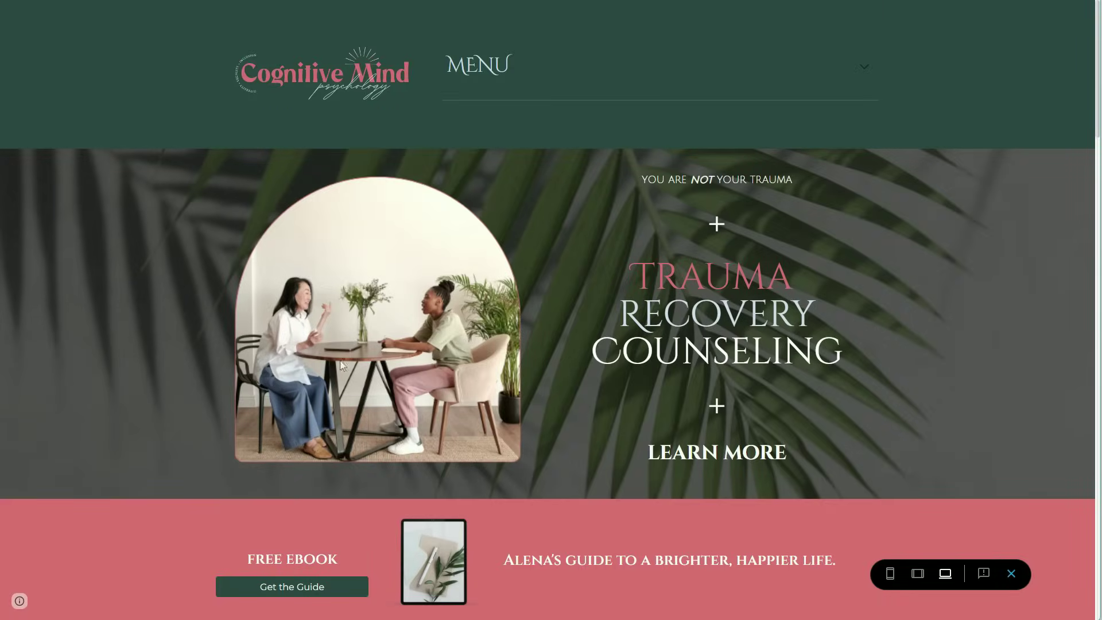
# - In the Google Sites editor, duplicate the Trauma Recovery Counseling section and delete the photo from the copy
pyautogui.click(1012, 575)
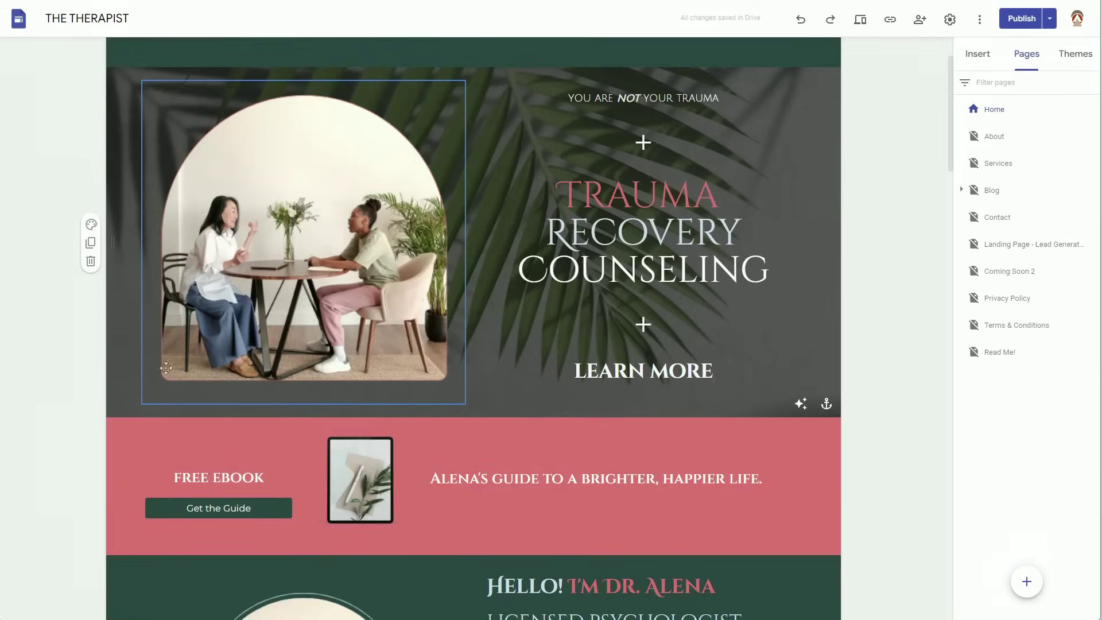
pyautogui.click(90, 242)
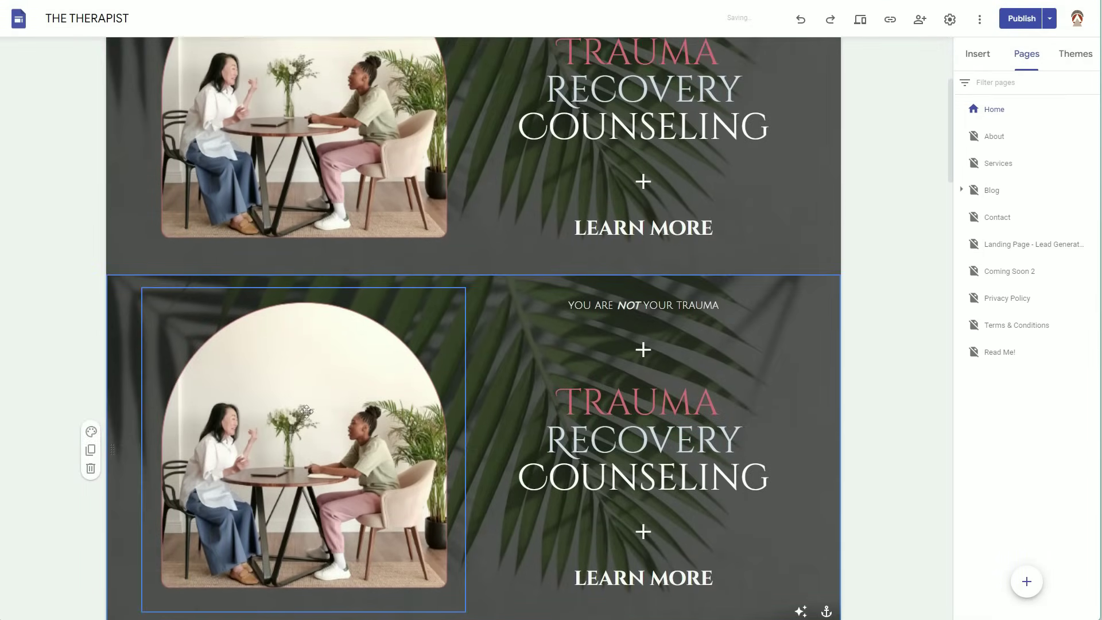
pyautogui.scroll(-3, 269, 469)
pyautogui.click(290, 296)
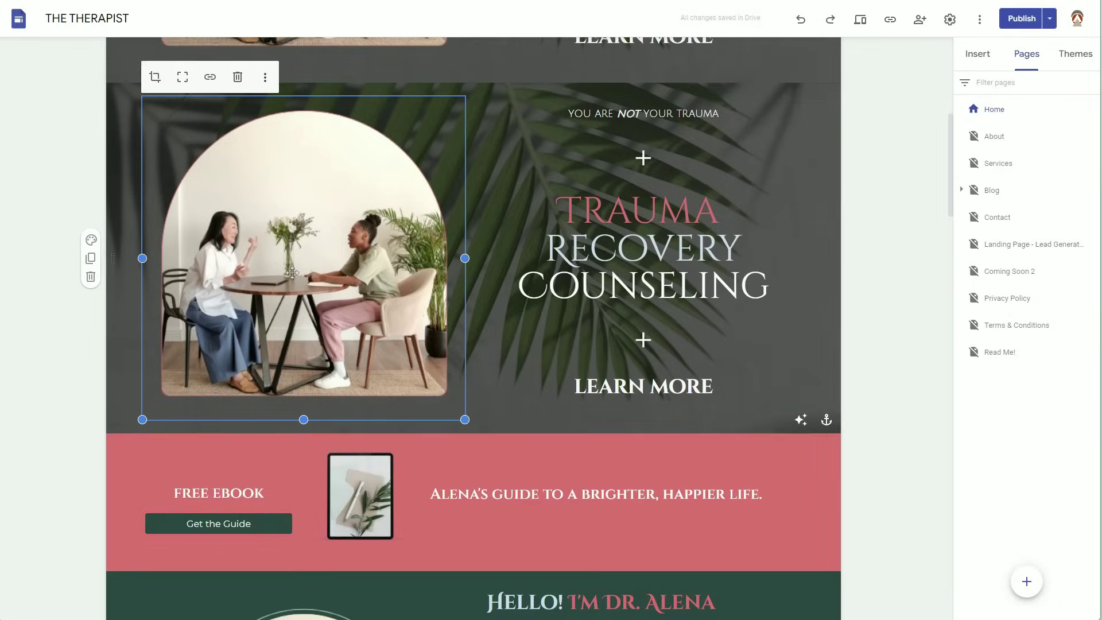
pyautogui.click(240, 83)
# - Embed the copied Lottie player code in the empty area beside the duplicated section's heading
pyautogui.doubleClick(295, 264)
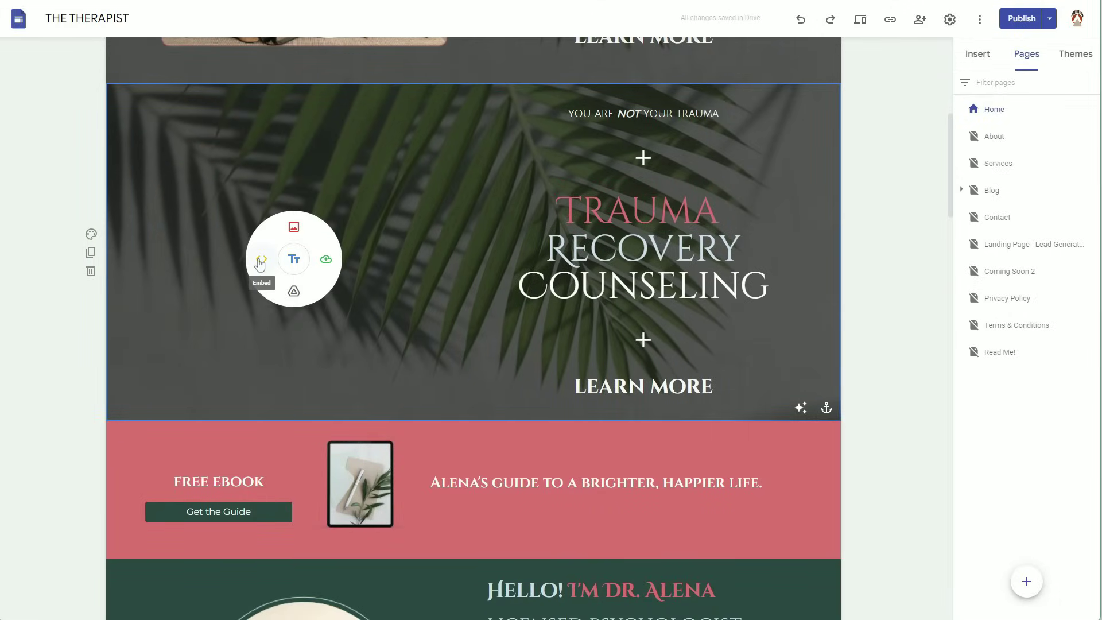
pyautogui.click(260, 264)
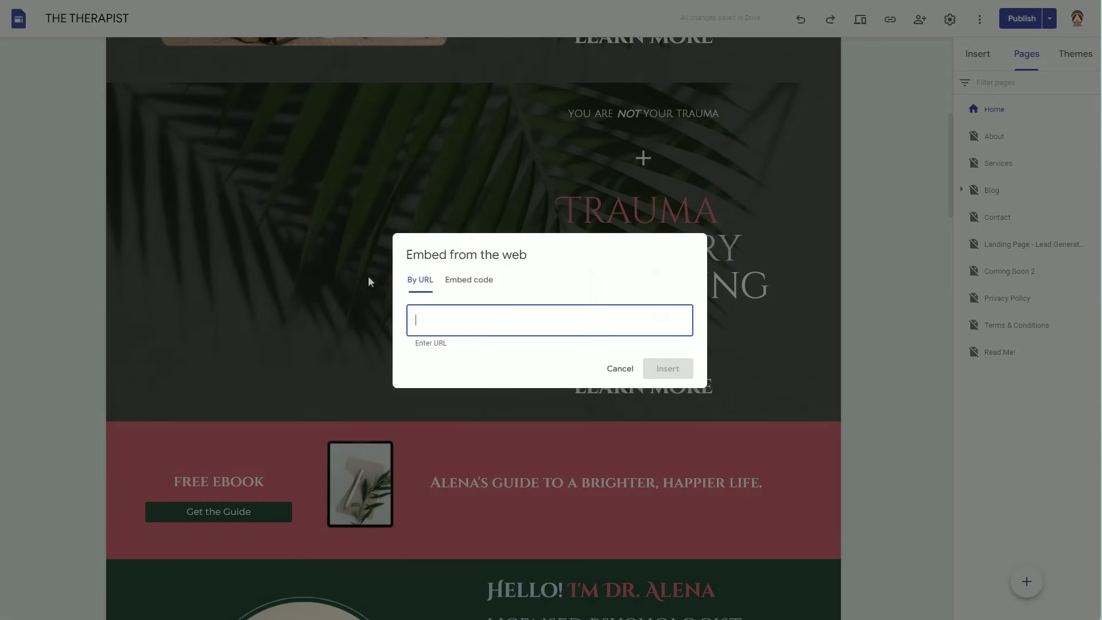
pyautogui.click(464, 275)
pyautogui.rightClick(435, 299)
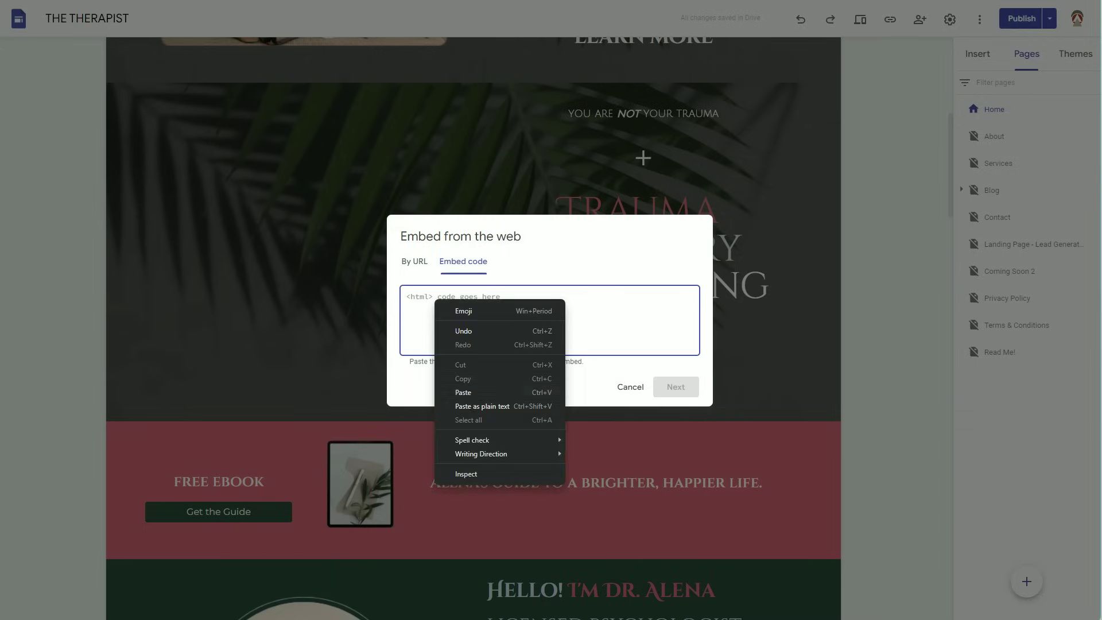
pyautogui.click(550, 407)
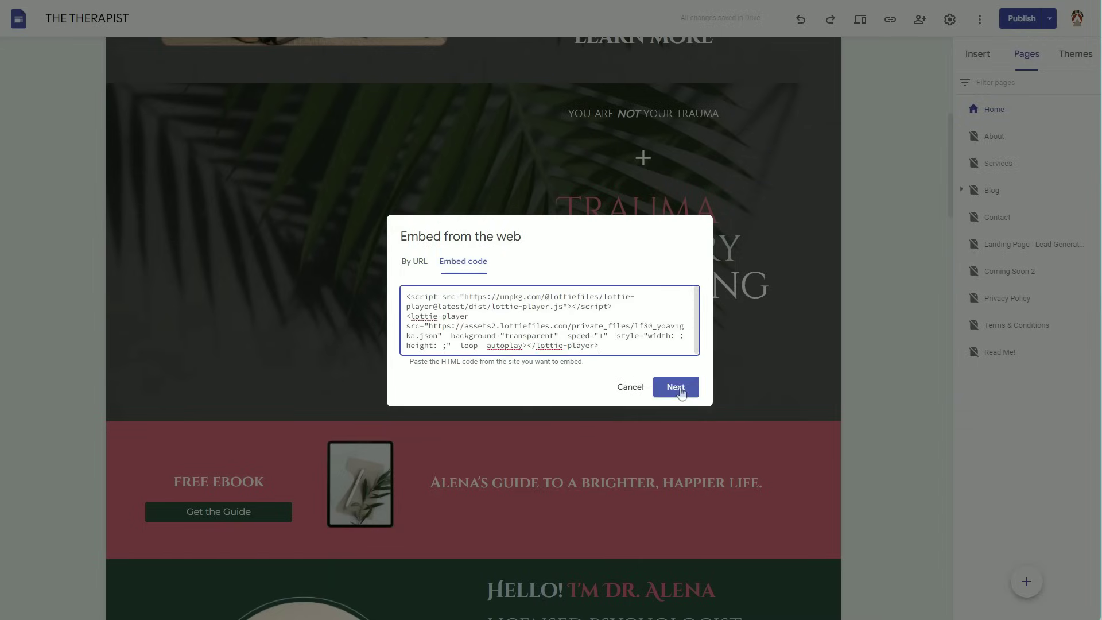
pyautogui.click(675, 387)
pyautogui.click(679, 439)
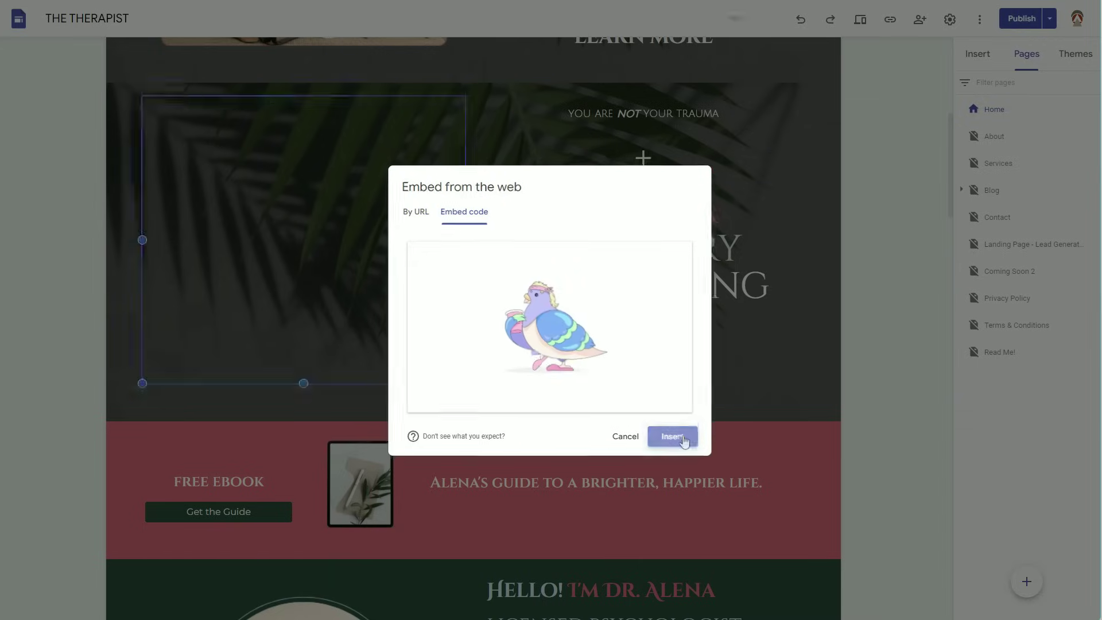
pyautogui.click(876, 264)
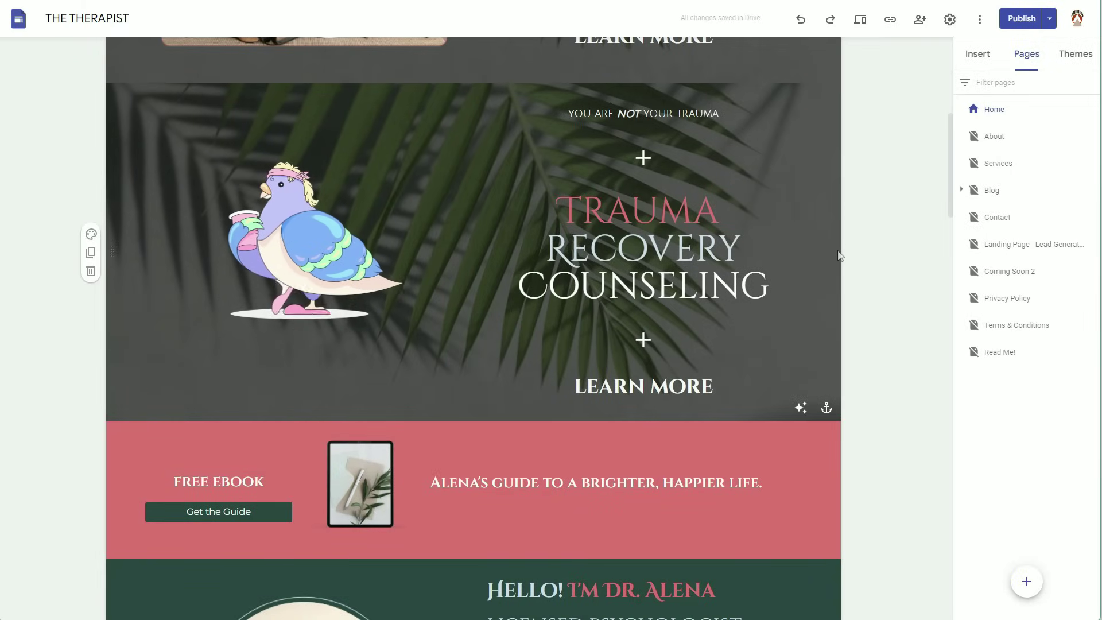
# - Preview the site and inspect the embedded pigeon animation in the phone, tablet and large-screen layouts
pyautogui.click(860, 21)
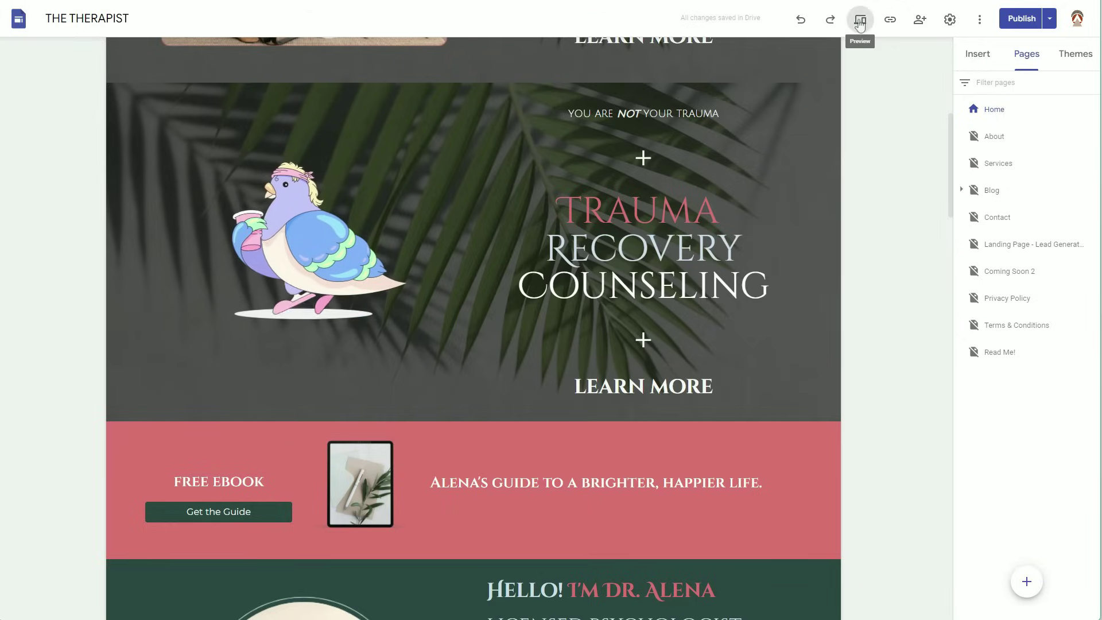
pyautogui.scroll(-6, 525, 332)
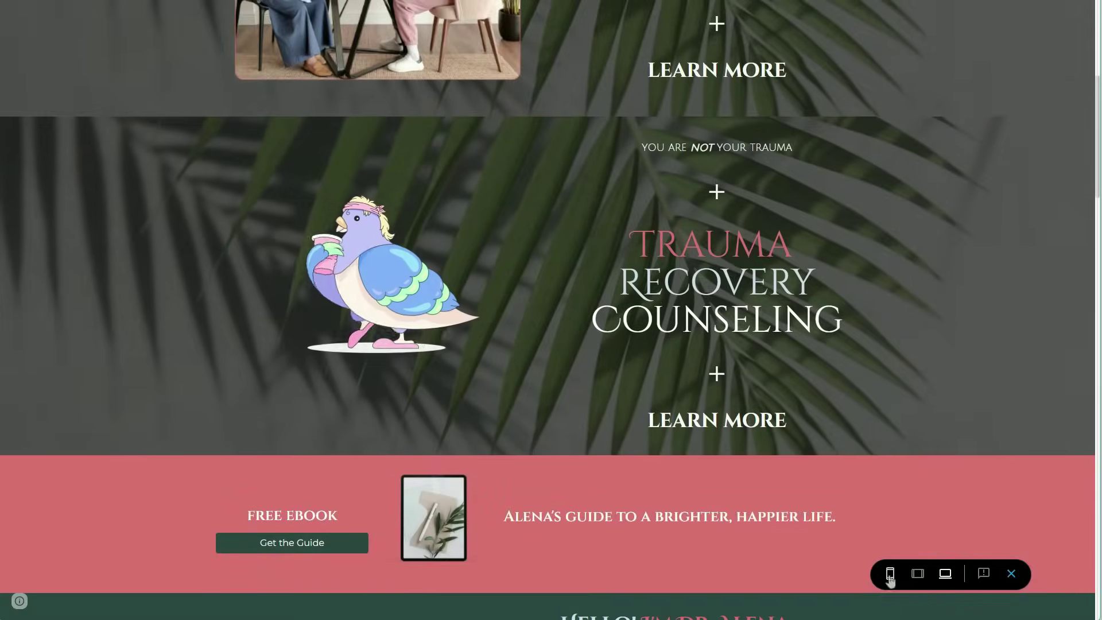
pyautogui.click(889, 573)
pyautogui.scroll(-3, 564, 262)
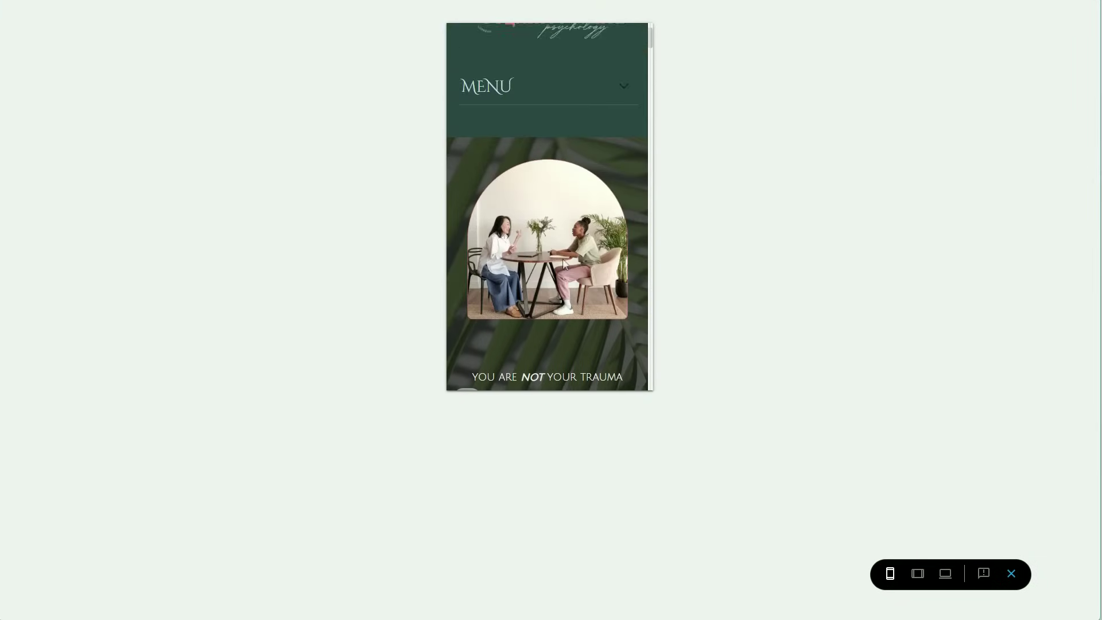
pyautogui.scroll(-2, 564, 262)
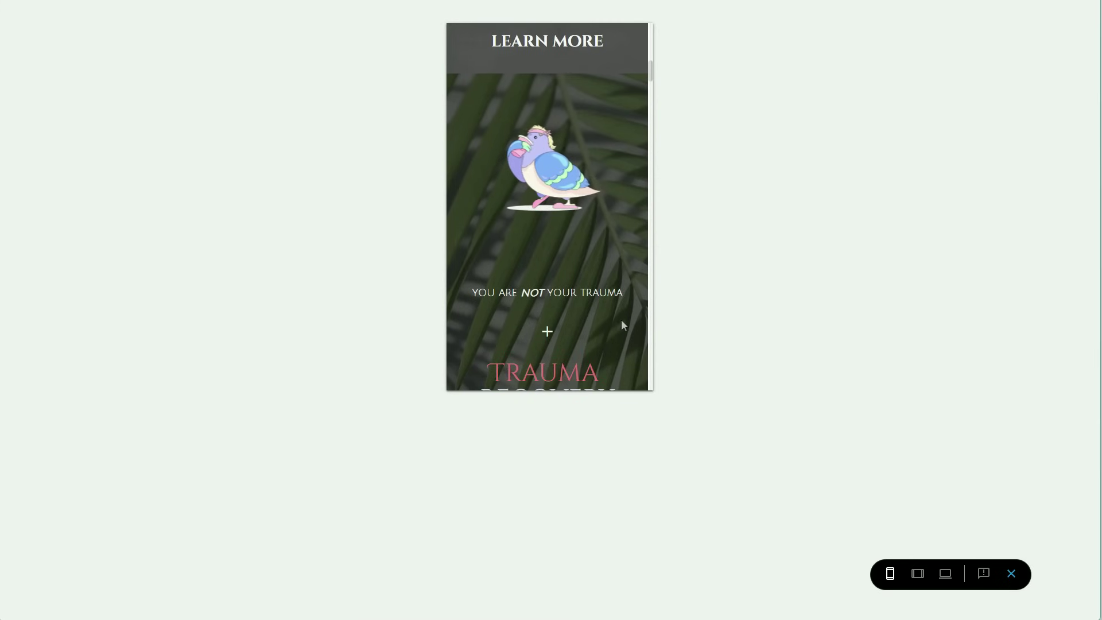
pyautogui.click(916, 576)
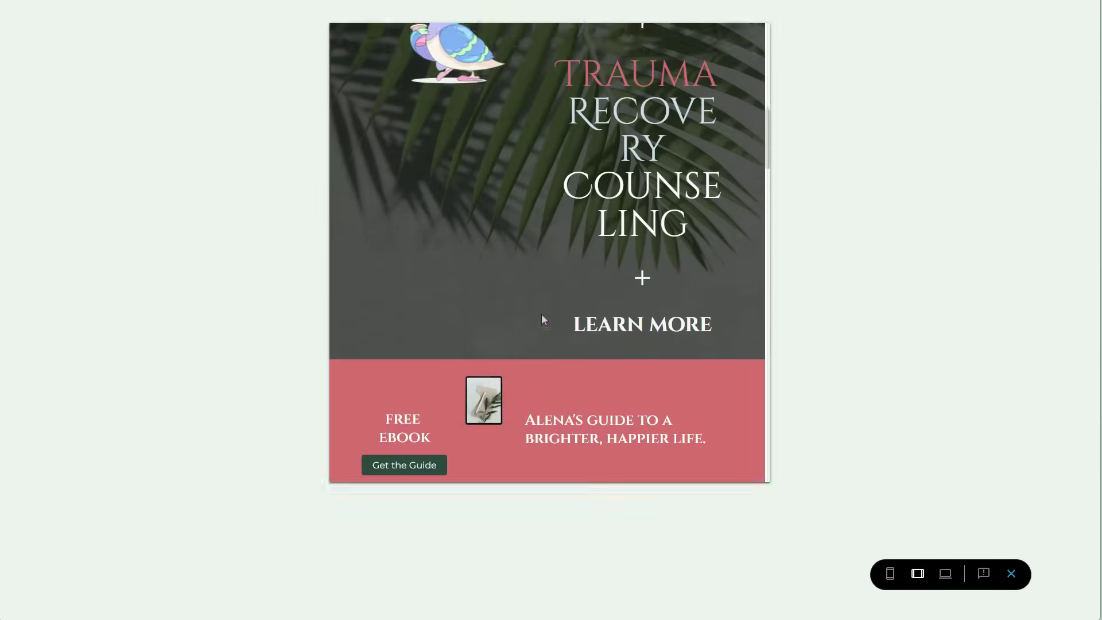
pyautogui.click(945, 574)
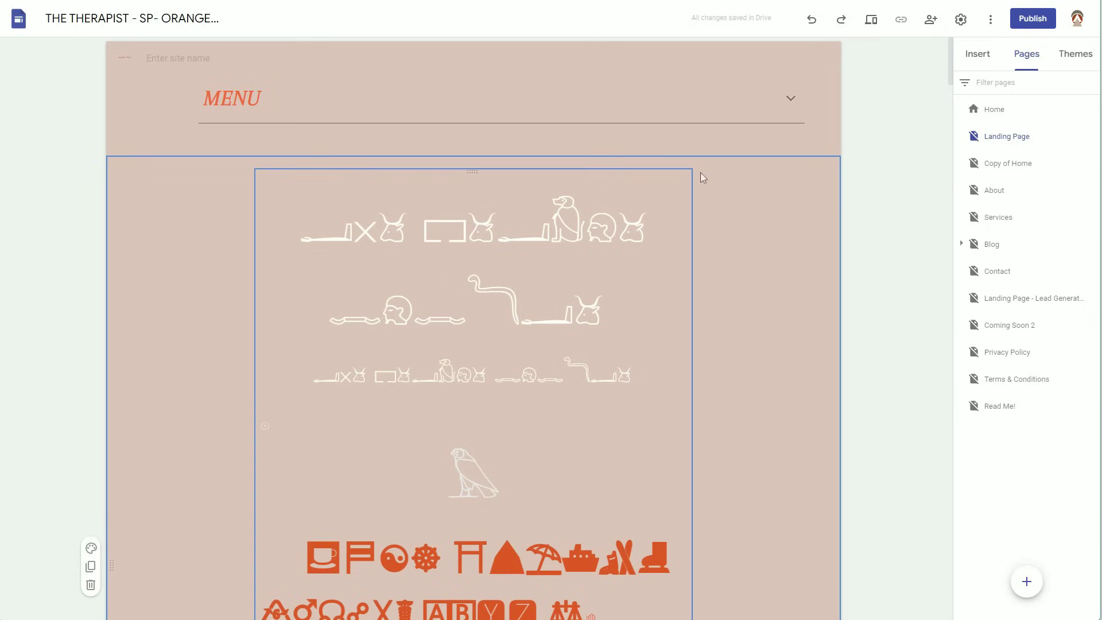
# - Examine the hieroglyph and symbol text on the Landing Page of the THE THERAPIST - SP- ORANGE site
pyautogui.scroll(-7, 556, 286)
pyautogui.scroll(2, 555, 278)
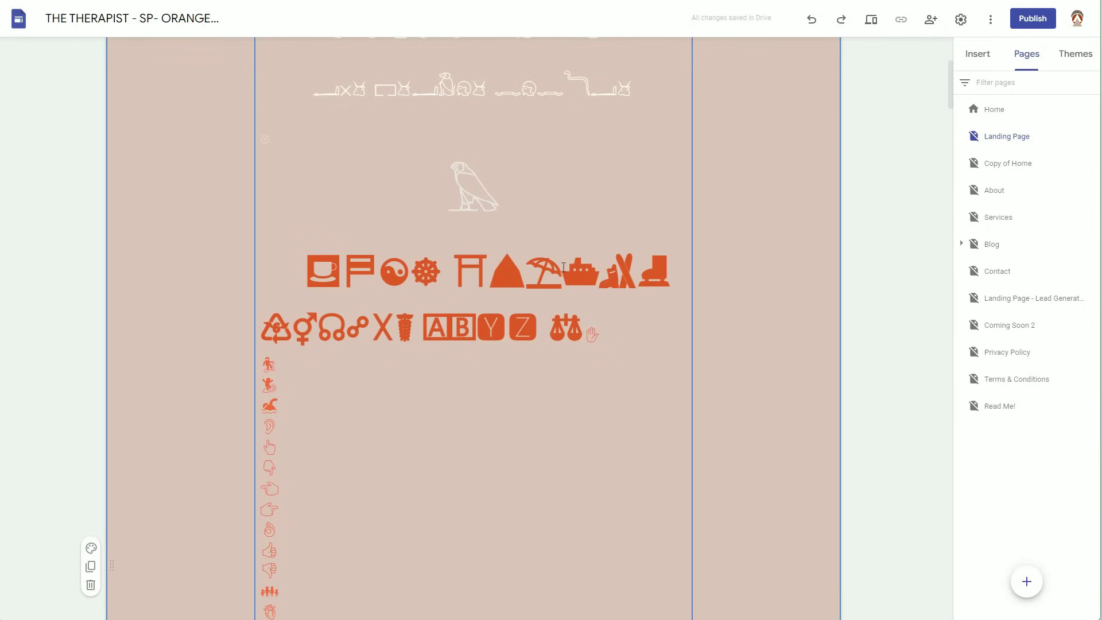
pyautogui.scroll(5, 563, 267)
pyautogui.moveTo(504, 483); pyautogui.dragTo(286, 200)
pyautogui.scroll(-4, 467, 267)
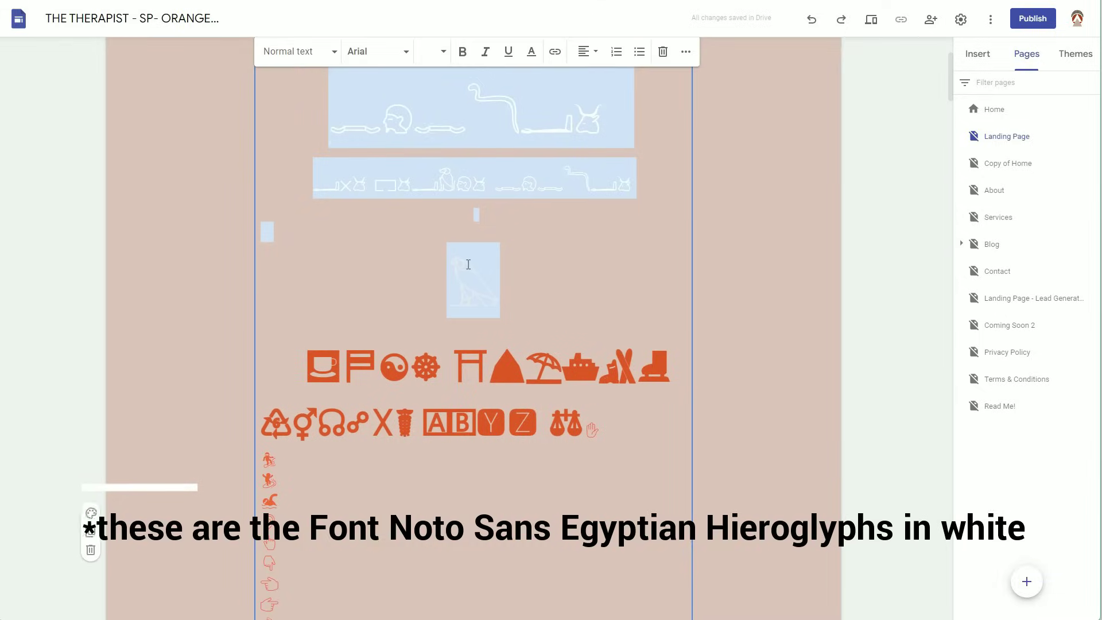
pyautogui.scroll(-7, 468, 252)
pyautogui.scroll(-4, 471, 250)
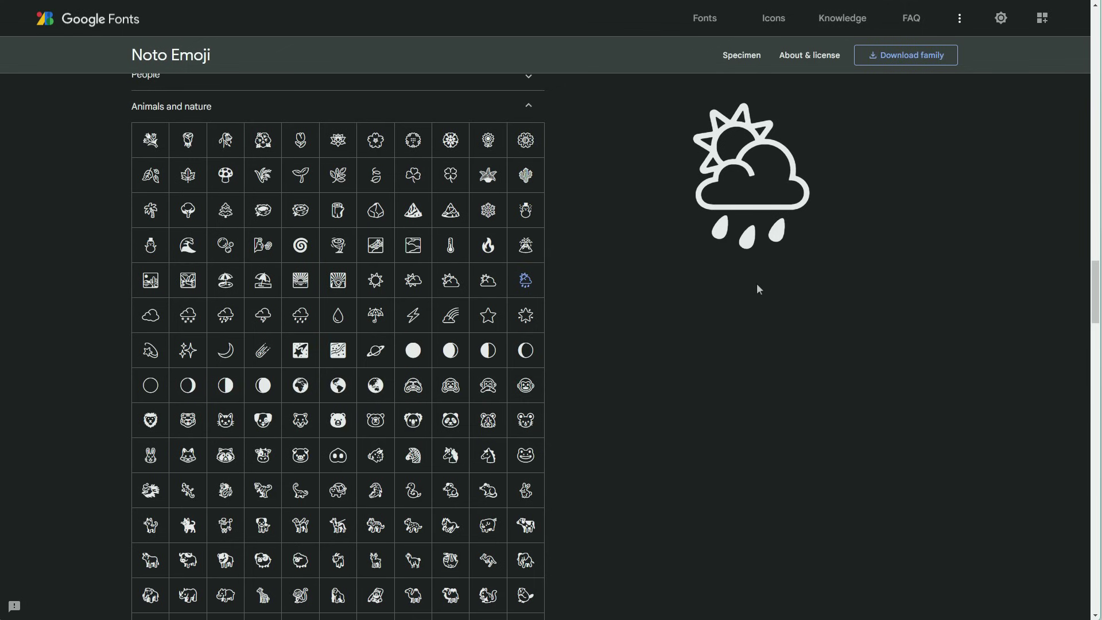
# - Browse the Noto Emoji glyphs on Google Fonts, from Animals and nature through Symbols
pyautogui.scroll(-4, 757, 284)
pyautogui.scroll(1, 586, 350)
pyautogui.scroll(-3, 544, 358)
pyautogui.scroll(-12, 546, 347)
pyautogui.scroll(-4, 549, 335)
pyautogui.scroll(-3, 549, 335)
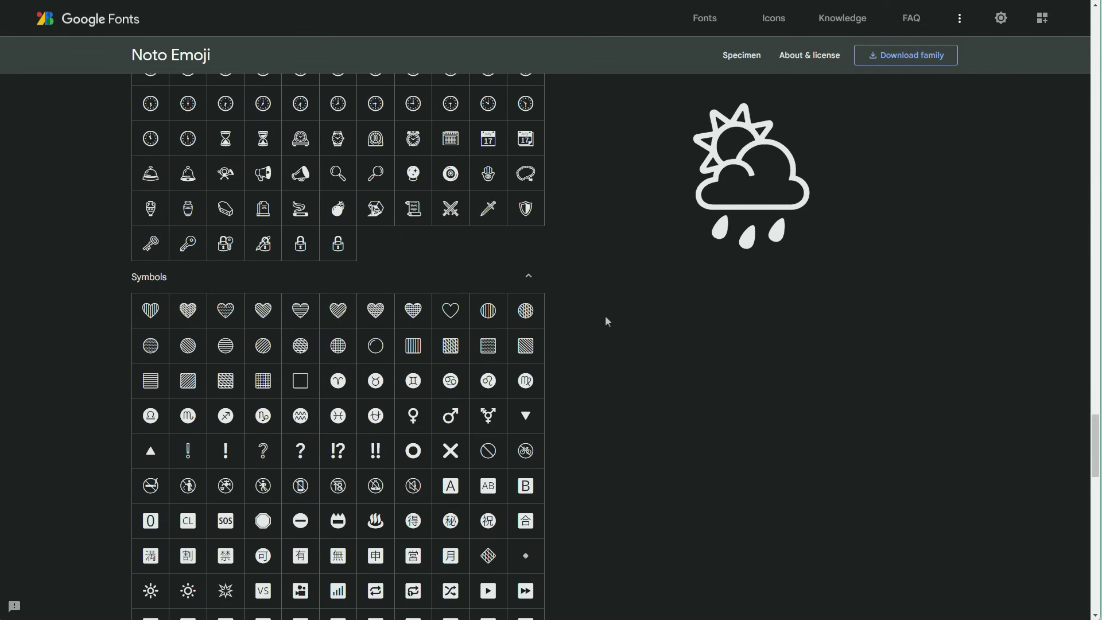
pyautogui.scroll(5, 605, 330)
# - Return to the site's Landing Page in Google Sites and check the fonts of the large star and a small symbol in the list
pyautogui.hotkey('alt', 'Left')
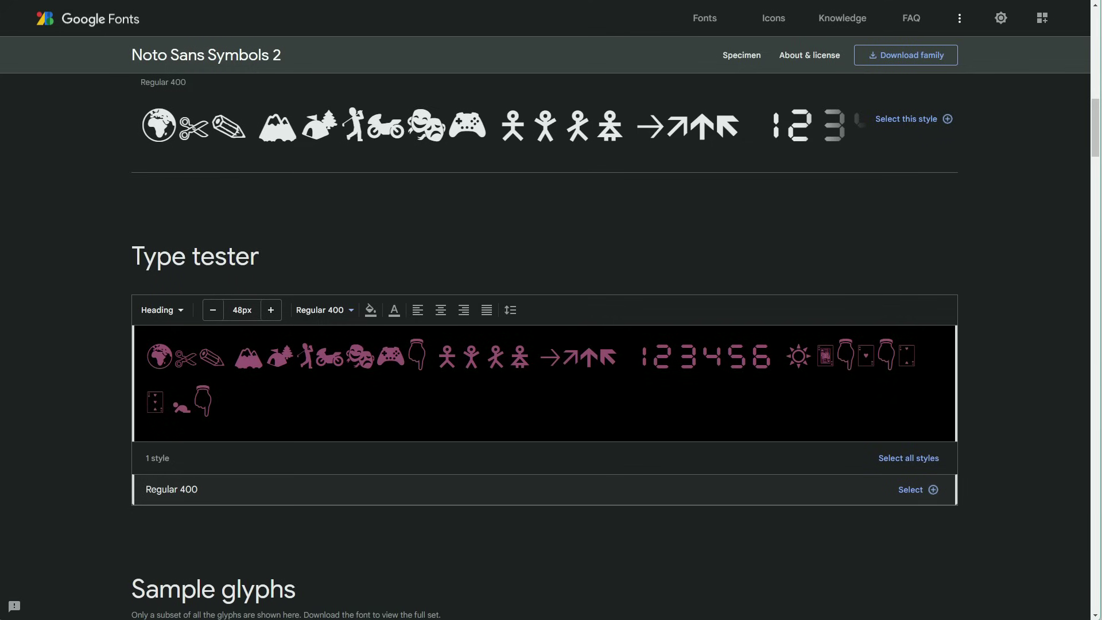
pyautogui.hotkey('ctrl', 'Tab')
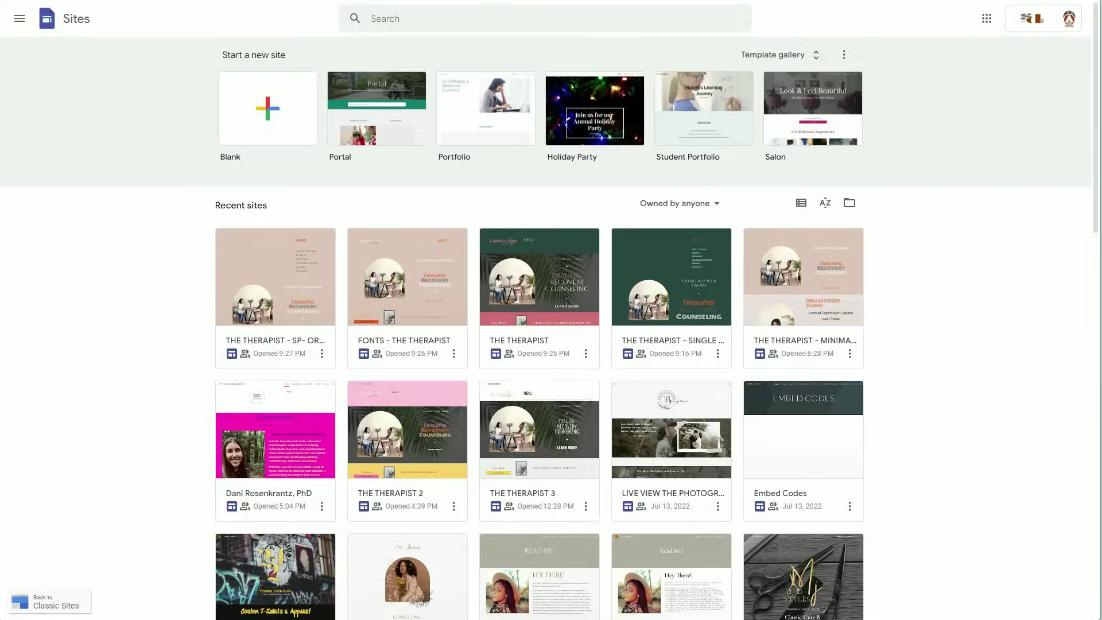
pyautogui.hotkey('ctrl', 'Tab')
pyautogui.doubleClick(430, 304)
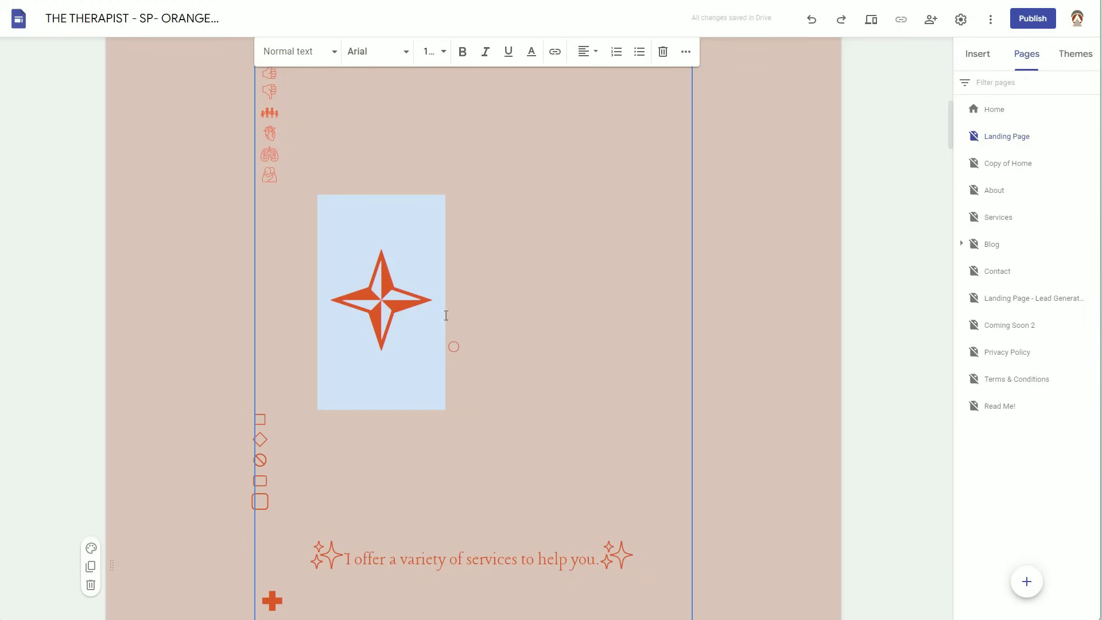
pyautogui.scroll(7, 411, 381)
pyautogui.click(284, 414)
pyautogui.doubleClick(270, 413)
# - Select the white hieroglyph text and the envelope-to-planet symbols in the asterisk row to inspect their fonts
pyautogui.scroll(7, 384, 435)
pyautogui.scroll(-2, 402, 405)
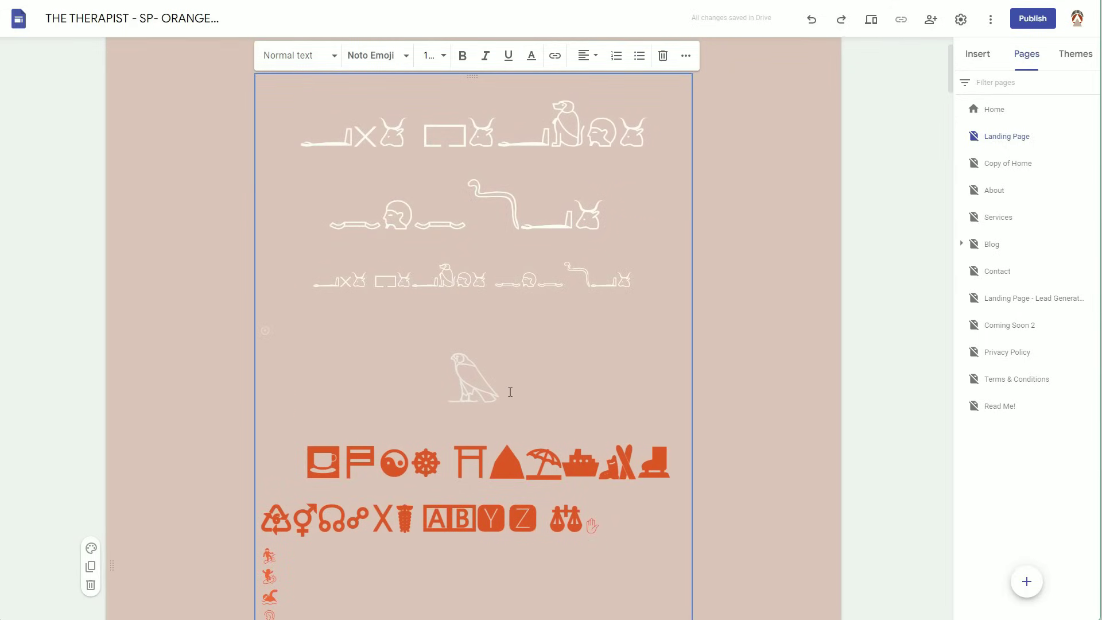
pyautogui.moveTo(504, 379); pyautogui.dragTo(304, 125)
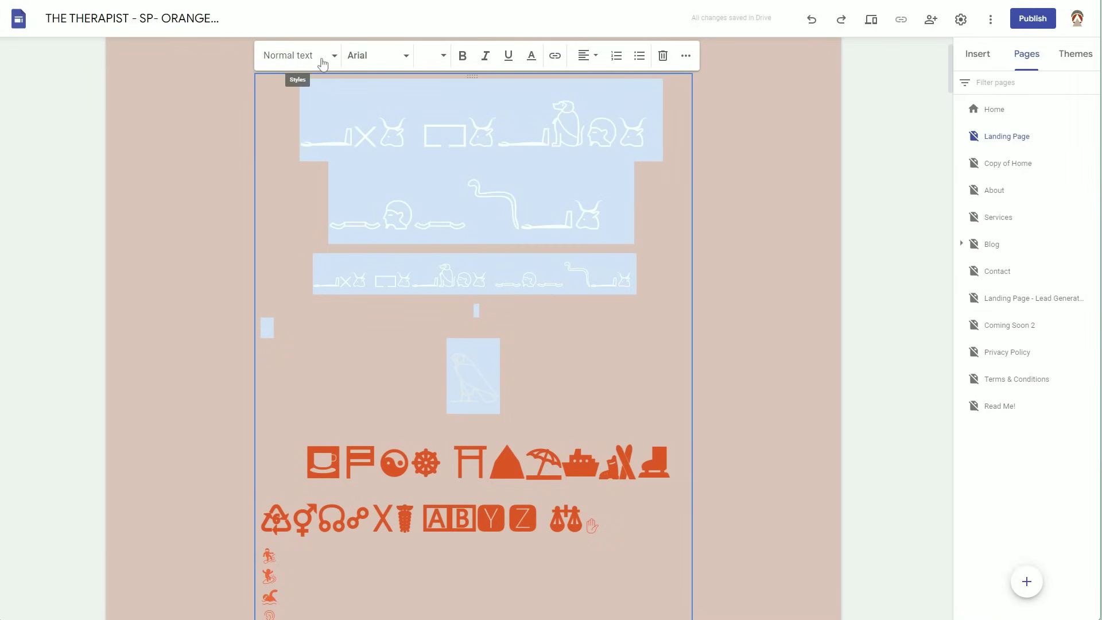
pyautogui.scroll(-15, 436, 390)
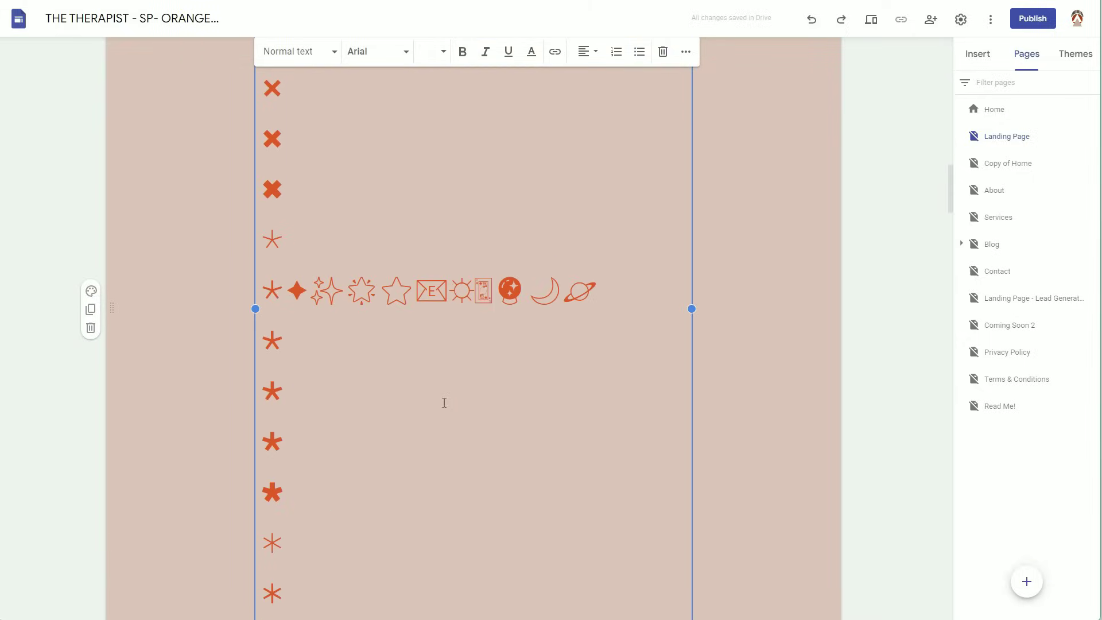
pyautogui.scroll(3, 447, 400)
pyautogui.moveTo(622, 482); pyautogui.dragTo(422, 491)
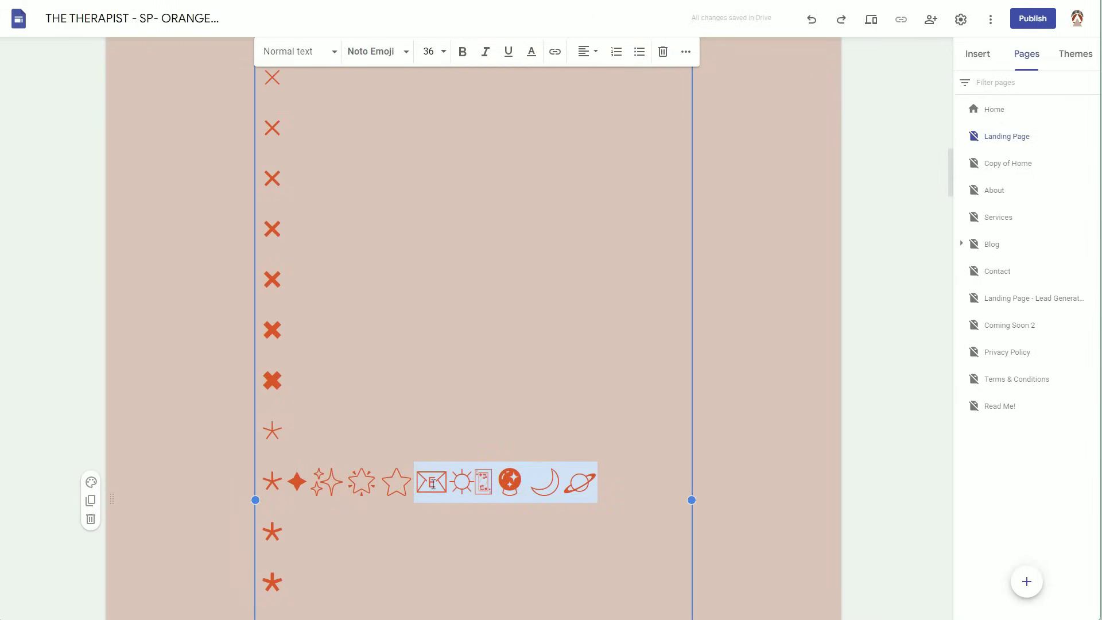
# - Select the envelope symbol and the sparkles-to-planet run in the asterisk row to check their font
pyautogui.click(432, 482)
pyautogui.doubleClick(423, 482)
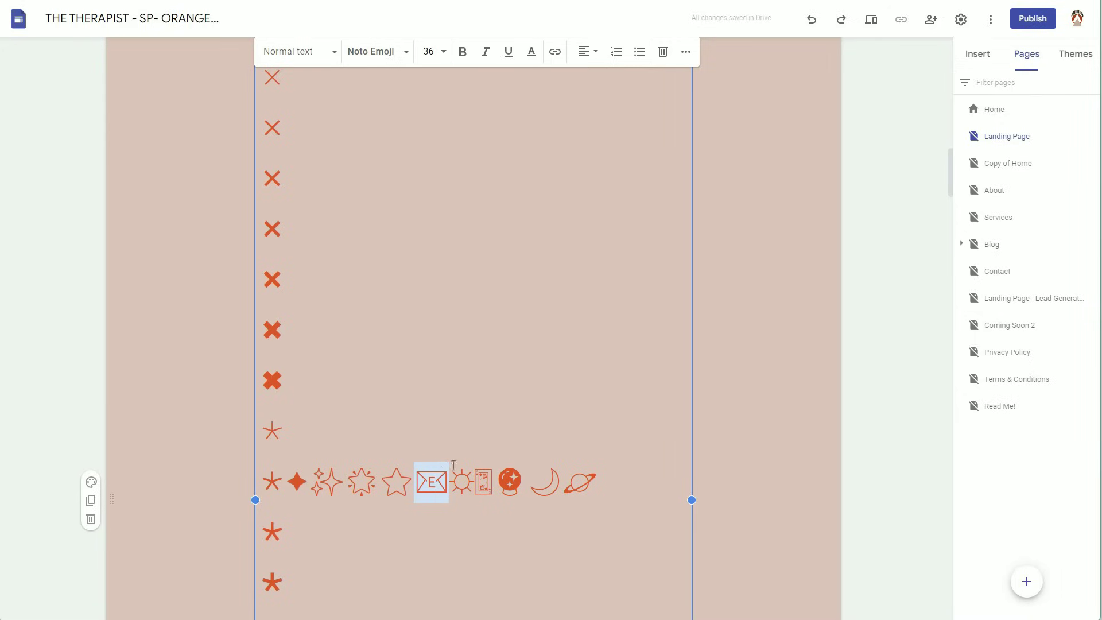
pyautogui.tripleClick(610, 487)
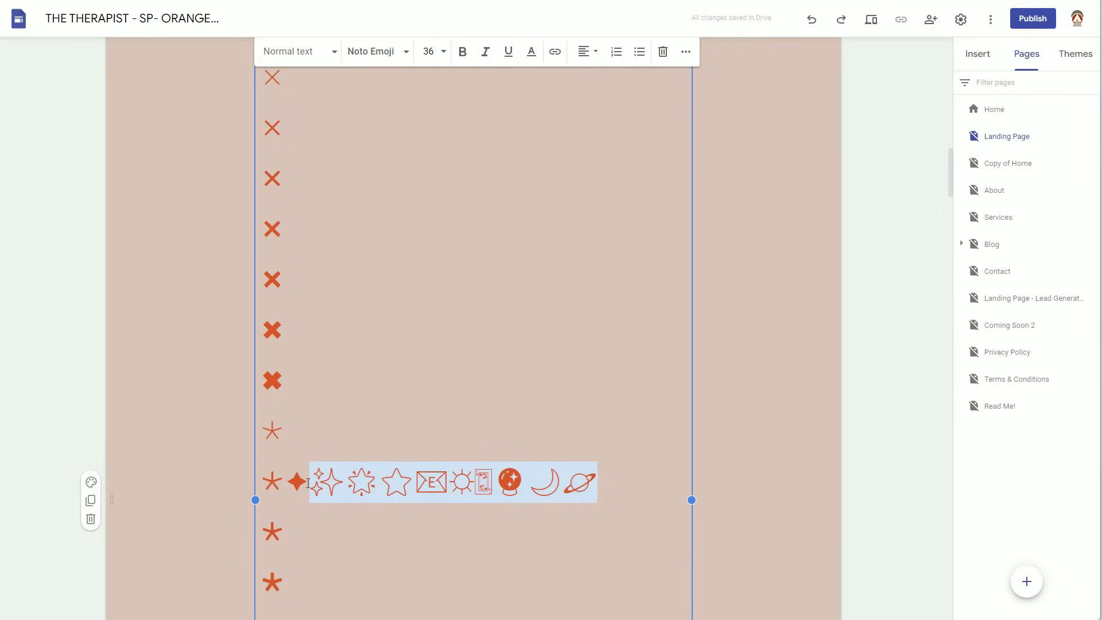
# - Select the "I offer a variety of services to help you." line and its closing sparkles to inspect their formatting
pyautogui.scroll(10, 482, 480)
pyautogui.scroll(3, 473, 472)
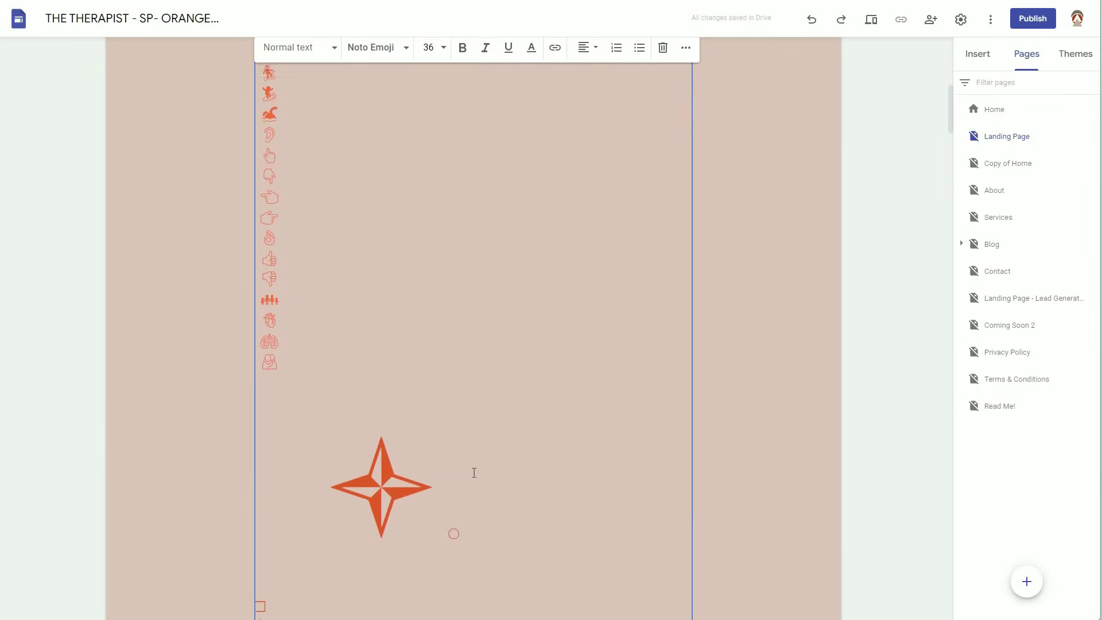
pyautogui.scroll(-6, 617, 445)
pyautogui.click(643, 363)
pyautogui.moveTo(642, 363); pyautogui.dragTo(274, 359)
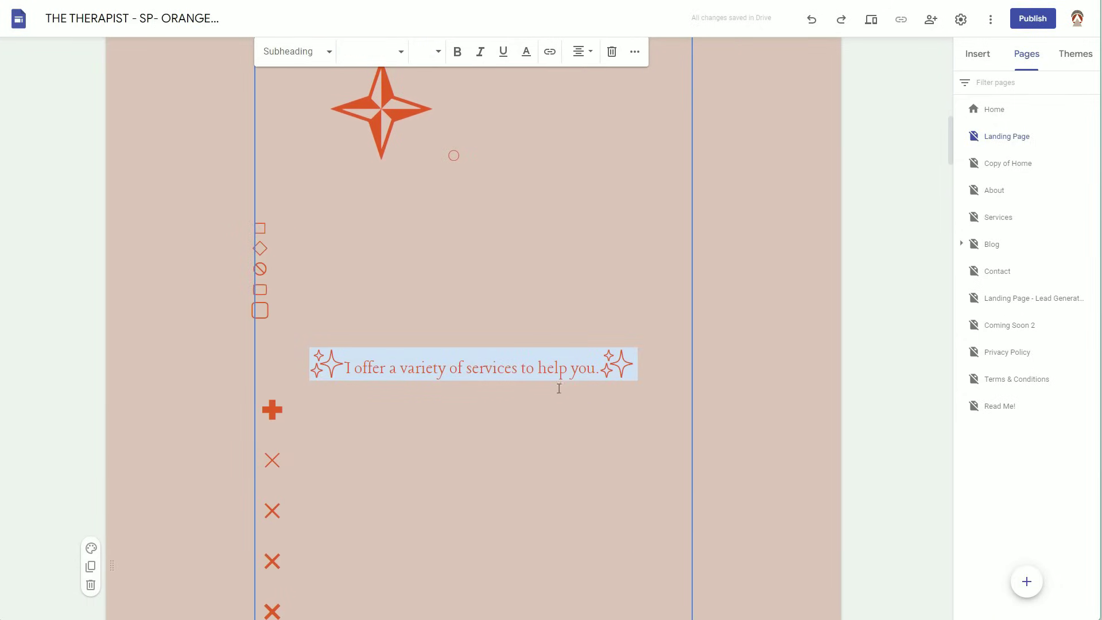
pyautogui.click(568, 416)
pyautogui.moveTo(639, 367); pyautogui.dragTo(607, 371)
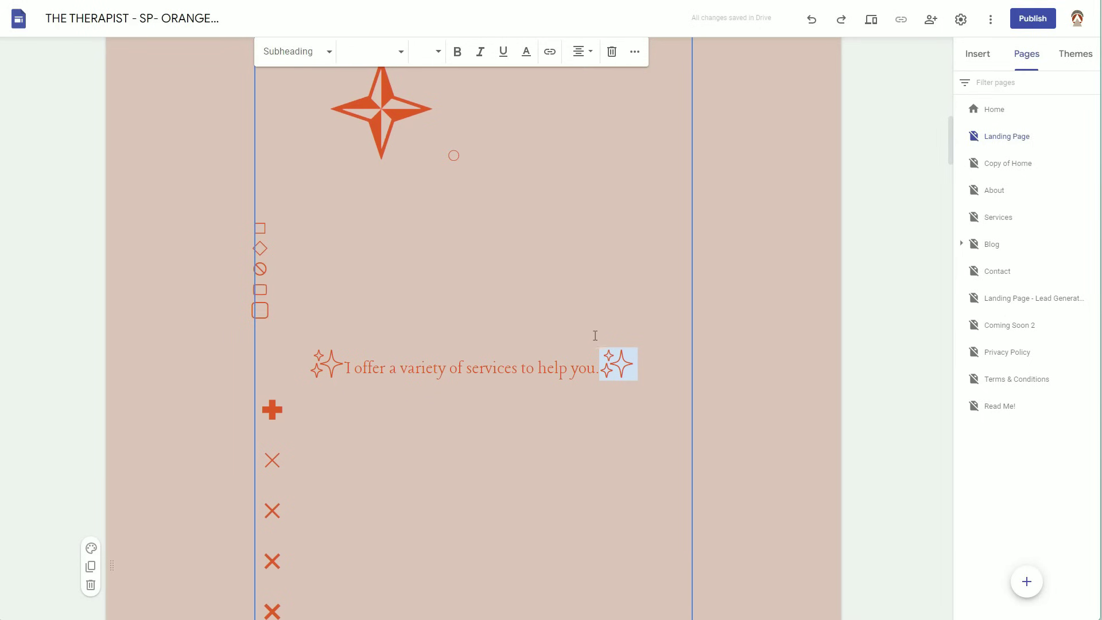
# - Insert an empty text box in the blank area below the "learn more e86c" line
pyautogui.scroll(-20, 477, 364)
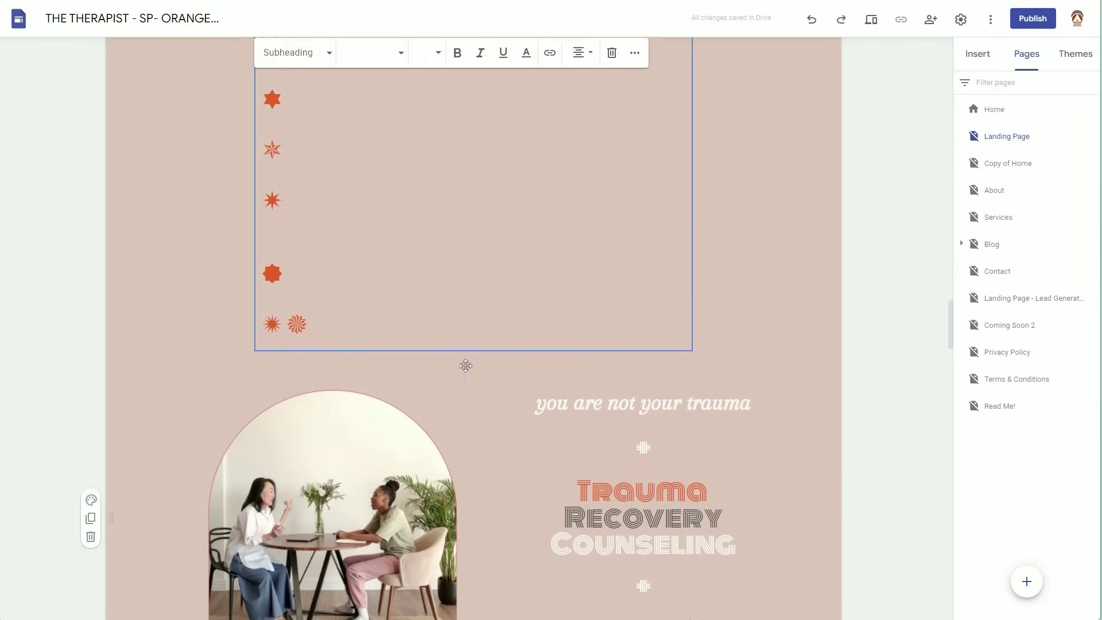
pyautogui.scroll(-8, 464, 367)
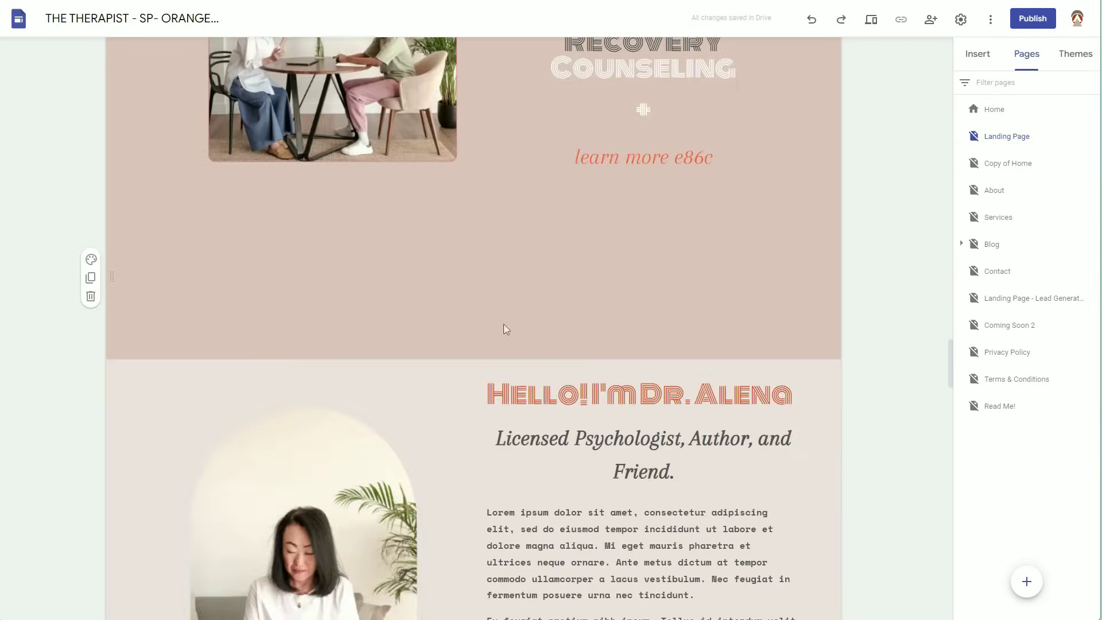
pyautogui.doubleClick(435, 284)
pyautogui.click(435, 241)
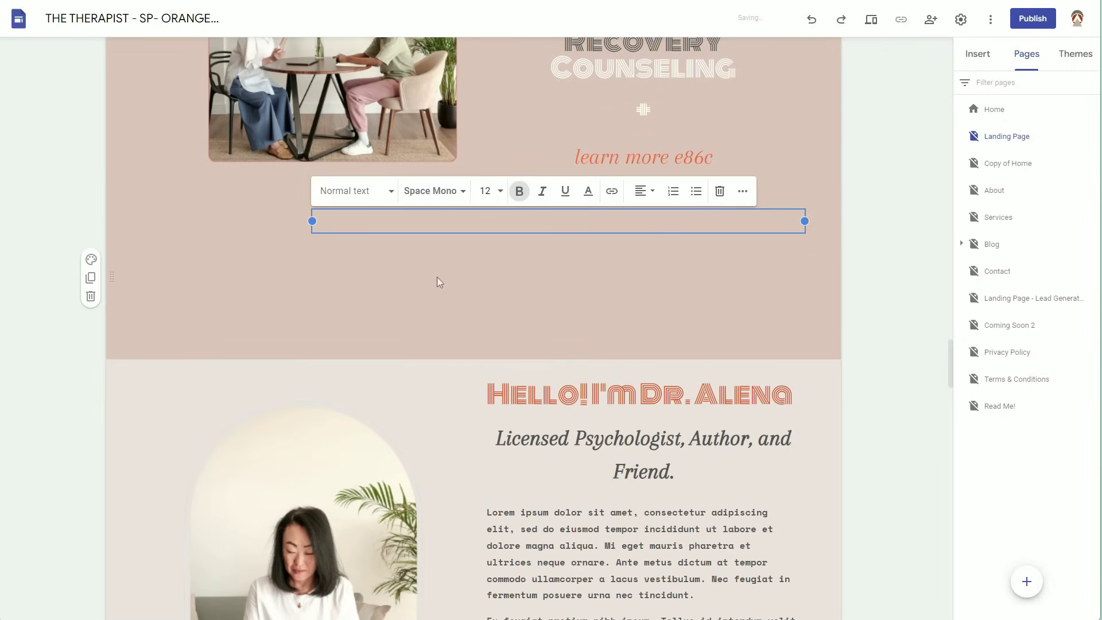
# - Open the full font library for the new text box and search it for Noto Emoji
pyautogui.click(436, 197)
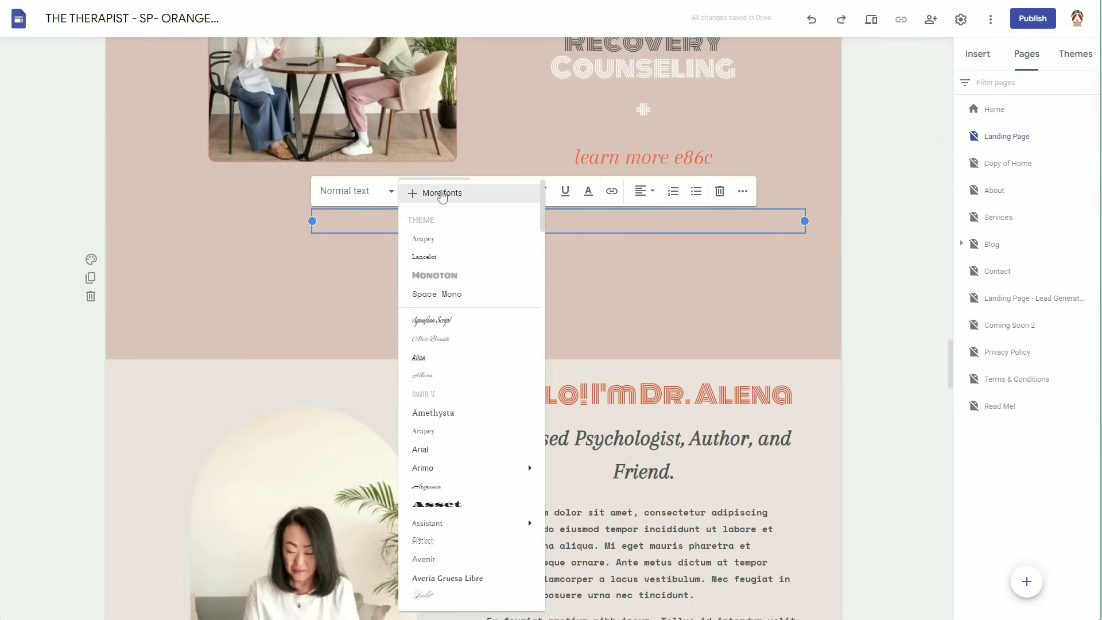
pyautogui.click(442, 194)
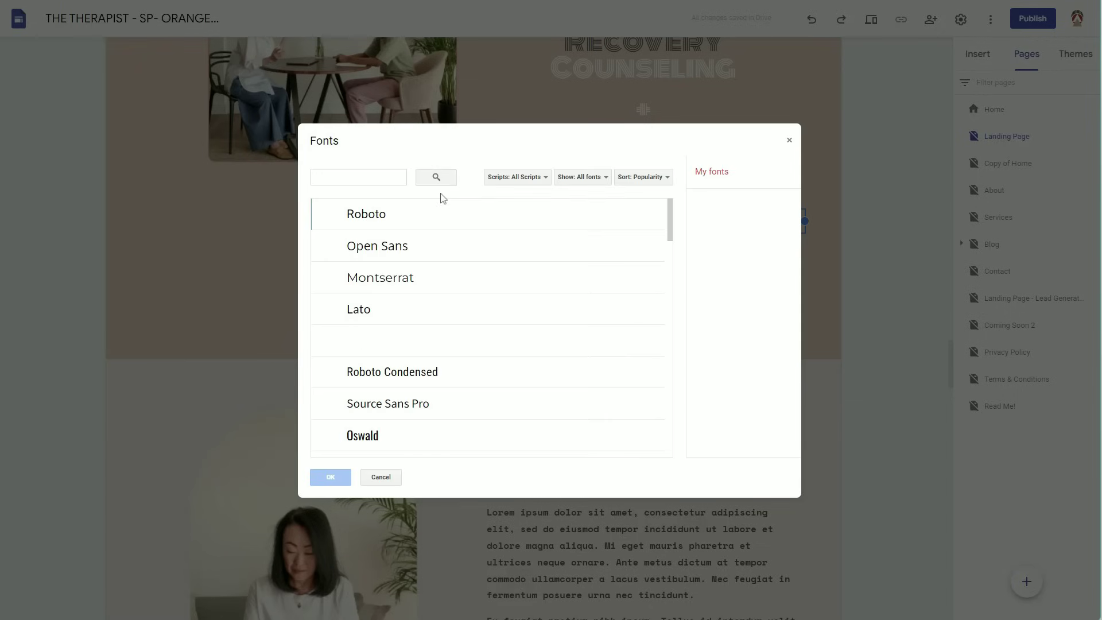
pyautogui.click(377, 177)
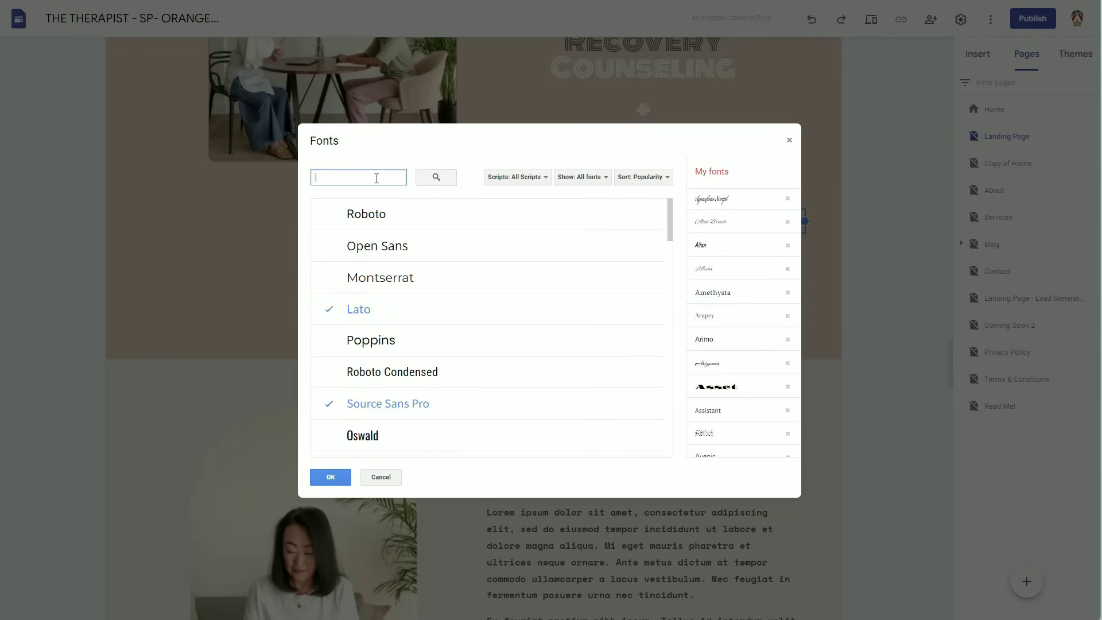
pyautogui.write('NOTO EM')
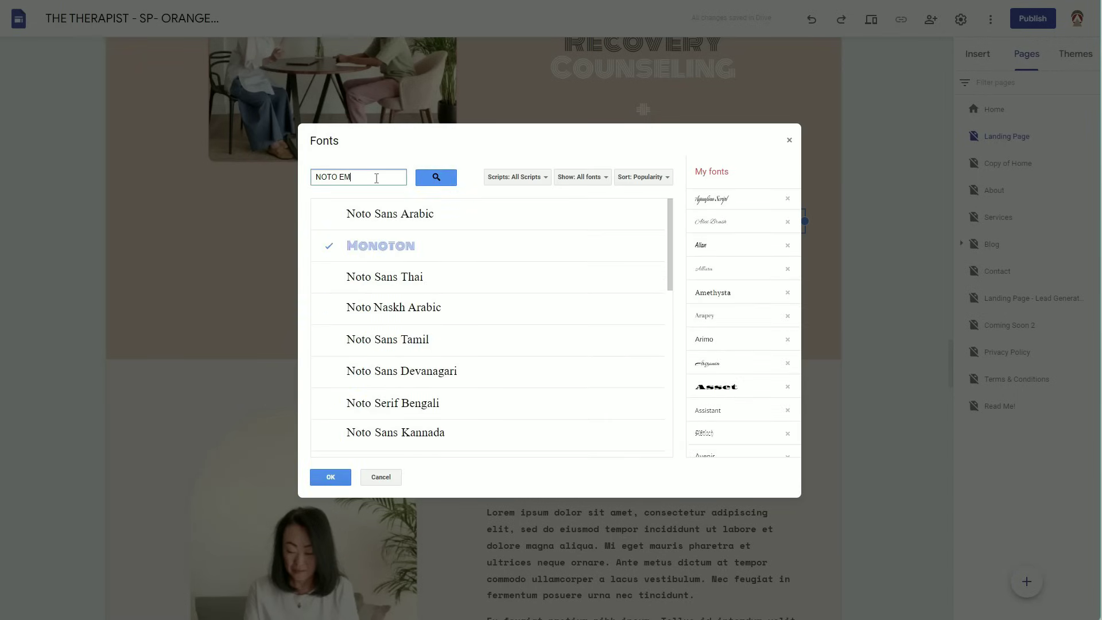
pyautogui.write('O')
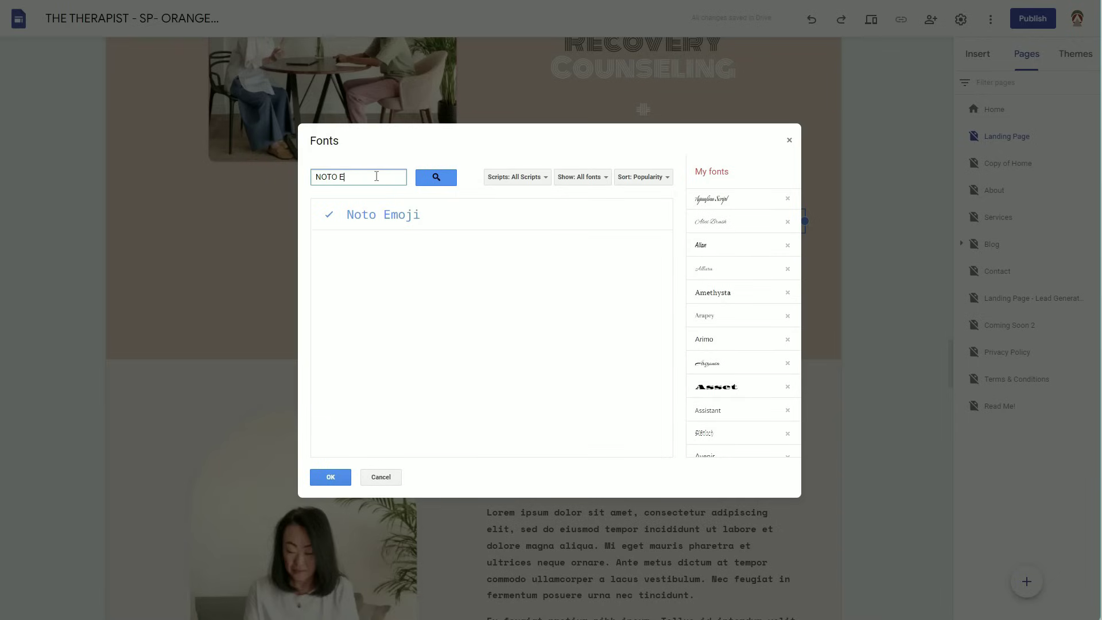
# - Search the font library for "NOTO SANS S" and close it without applying any change
pyautogui.press('BackSpace')
pyautogui.press('BackSpace')
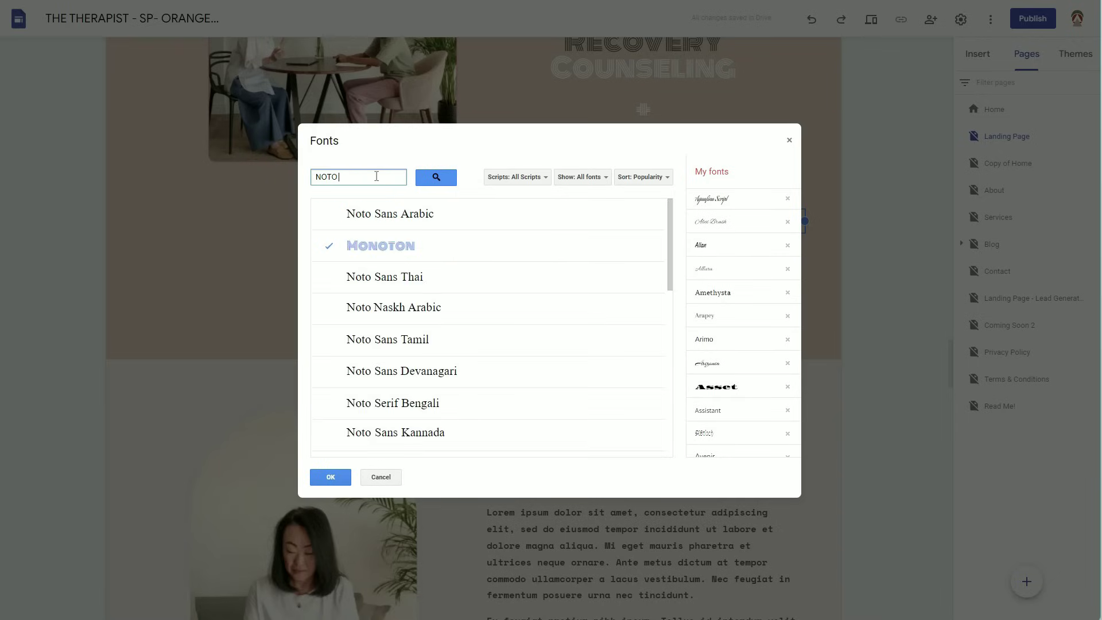
pyautogui.write('SANS ')
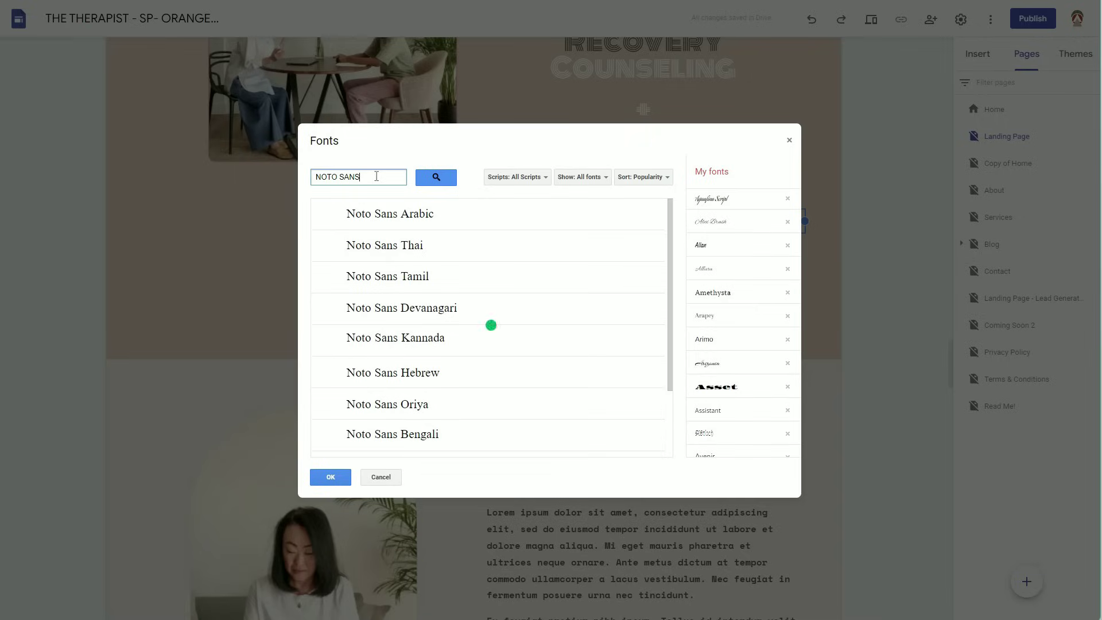
pyautogui.write('S')
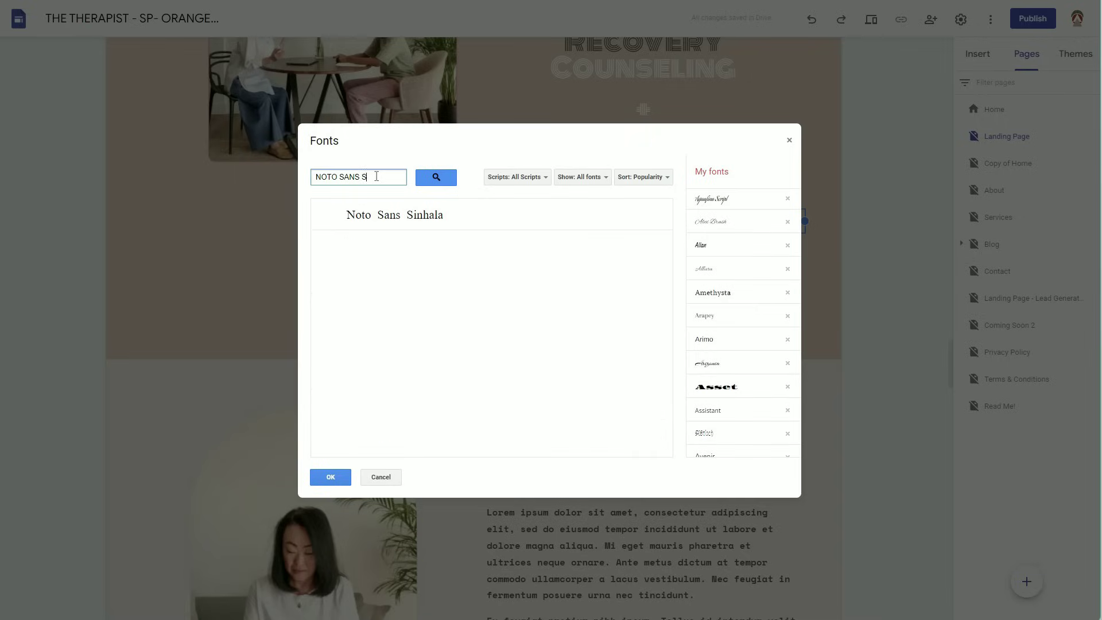
pyautogui.press('BackSpace')
pyautogui.press('BackSpace')
pyautogui.press('BackSpace')
pyautogui.press('BackSpace')
pyautogui.press('BackSpace')
pyautogui.press('BackSpace')
pyautogui.press('BackSpace')
pyautogui.press('BackSpace')
pyautogui.press('BackSpace')
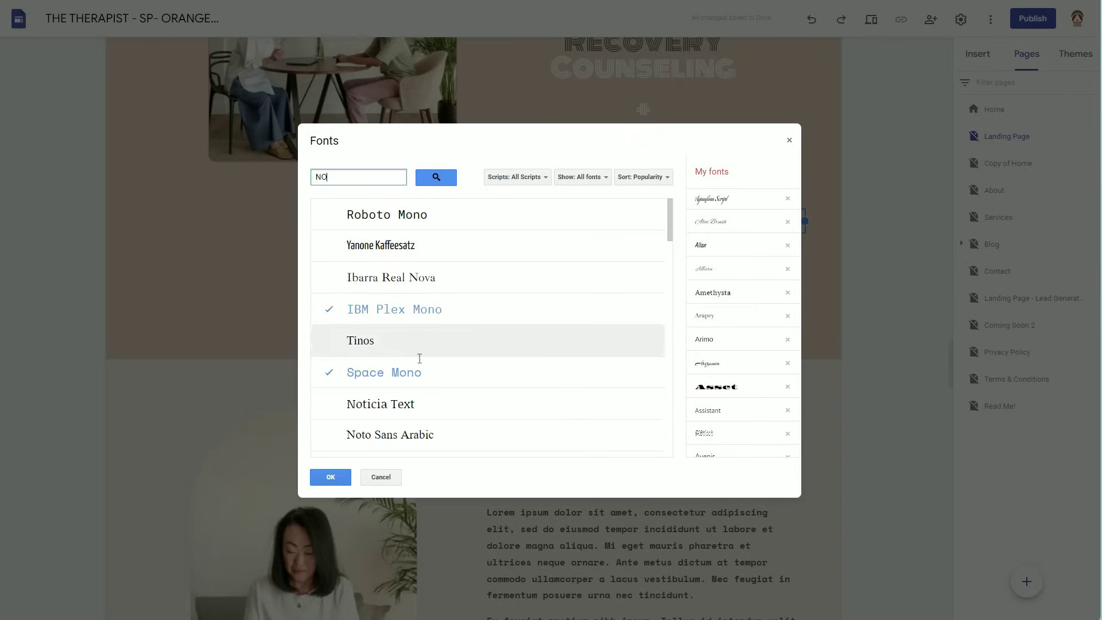
pyautogui.click(384, 478)
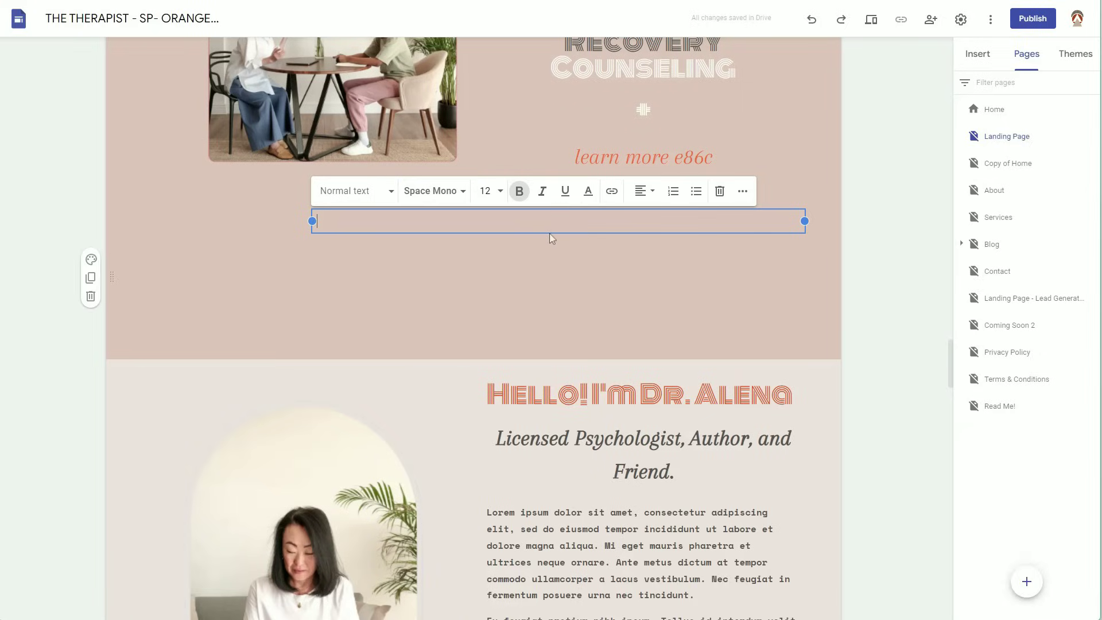
pyautogui.scroll(7, 601, 293)
pyautogui.scroll(1, 601, 292)
pyautogui.scroll(5, 430, 320)
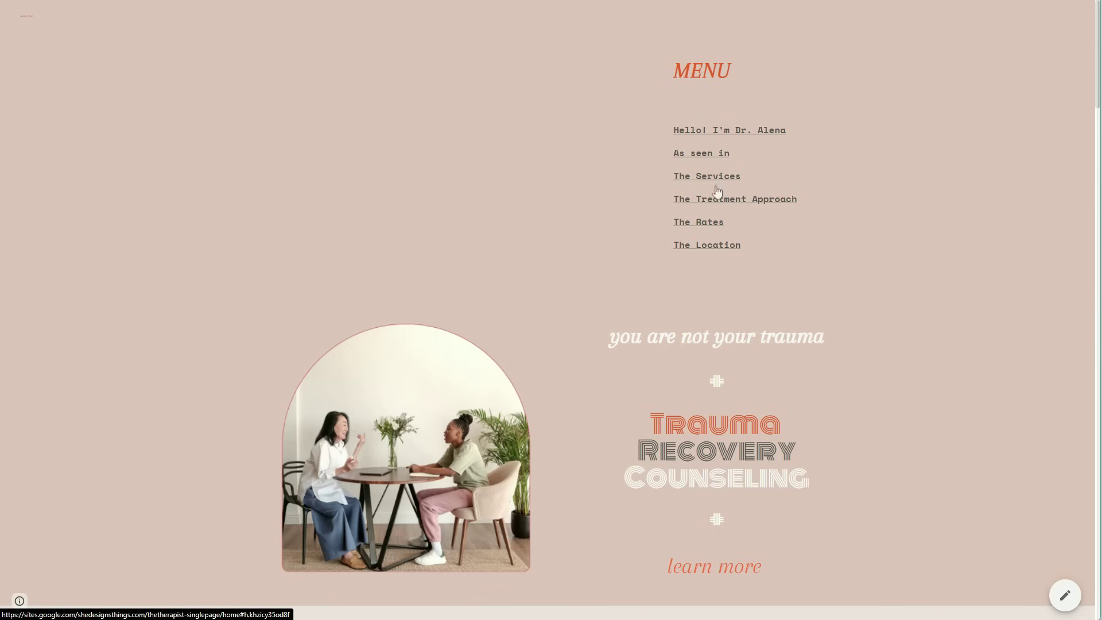
# - Test the The Treatment Approach and The Location menu links on the published single-page site, returning to the menu after each
pyautogui.scroll(-20, 613, 309)
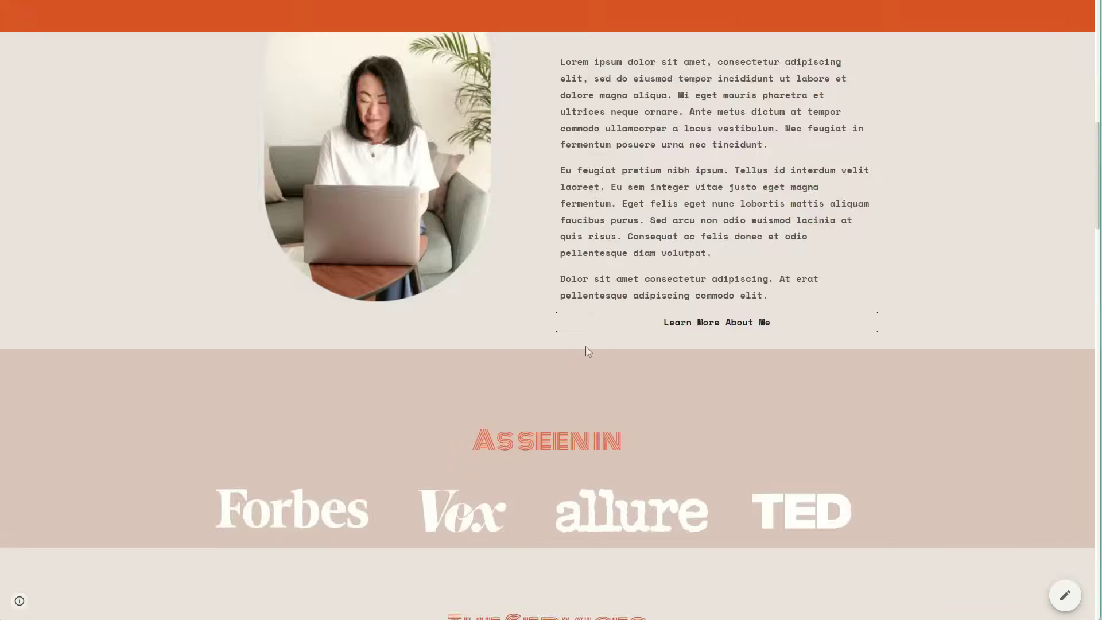
pyautogui.scroll(20, 900, 380)
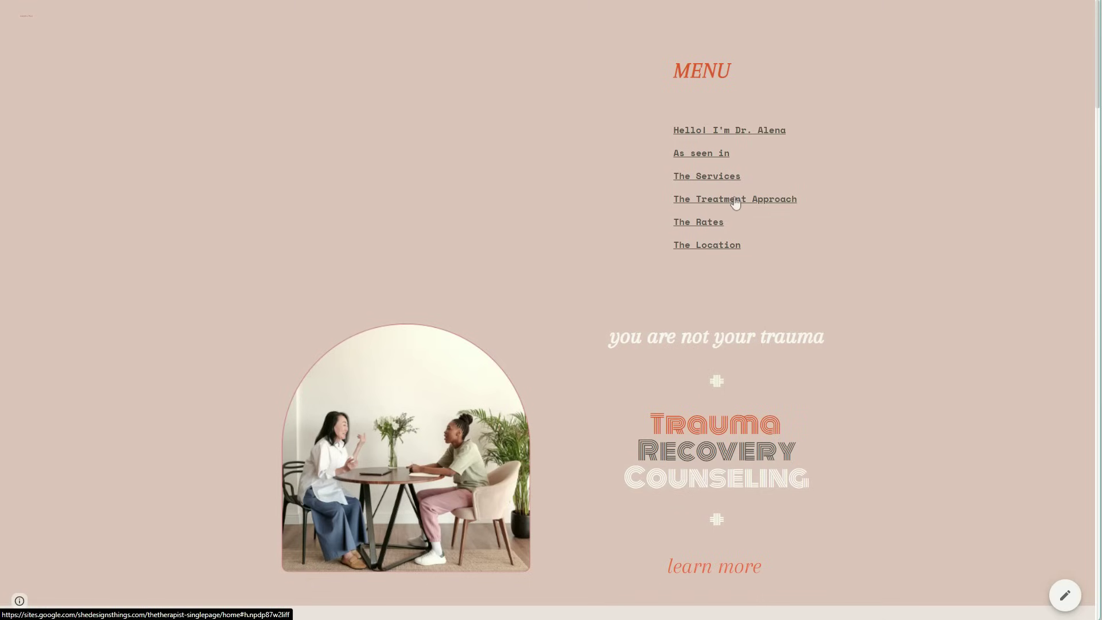
pyautogui.click(687, 205)
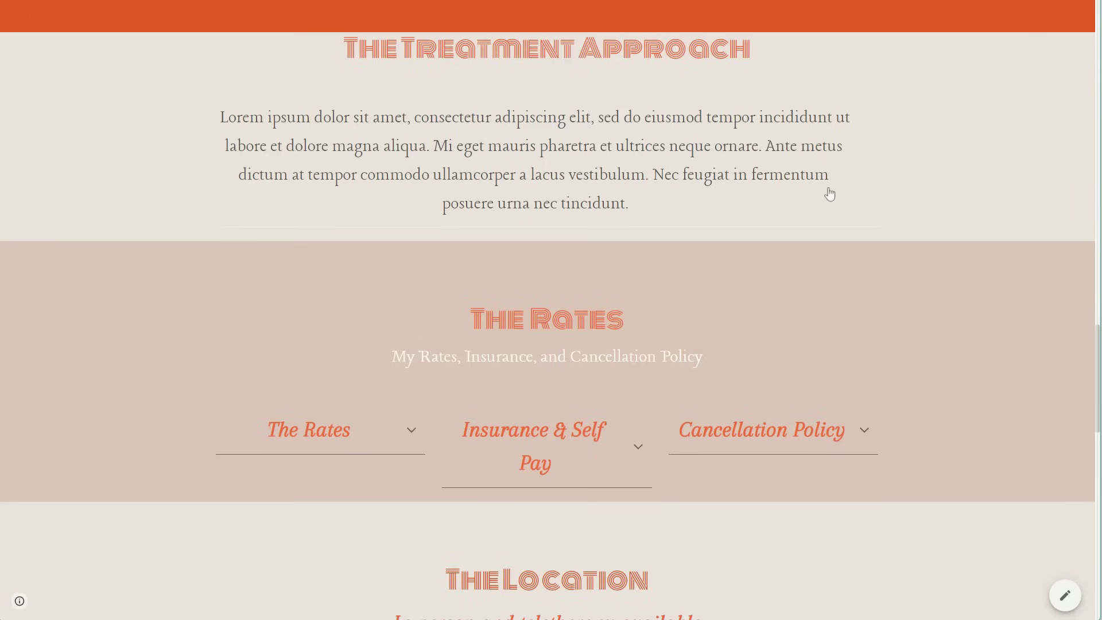
pyautogui.scroll(20, 785, 302)
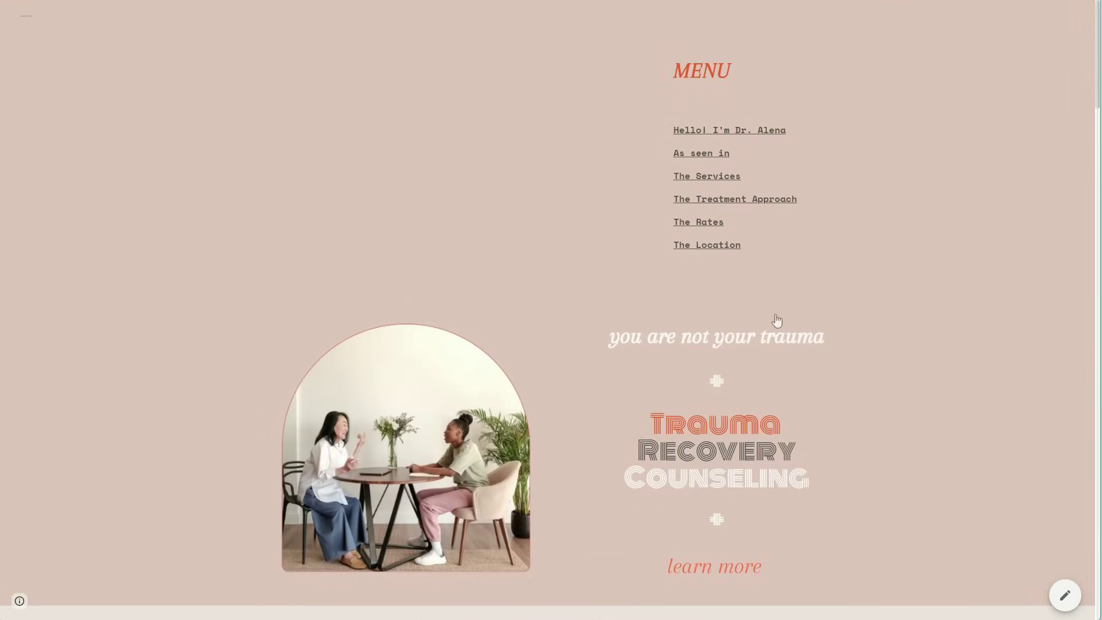
pyautogui.click(683, 245)
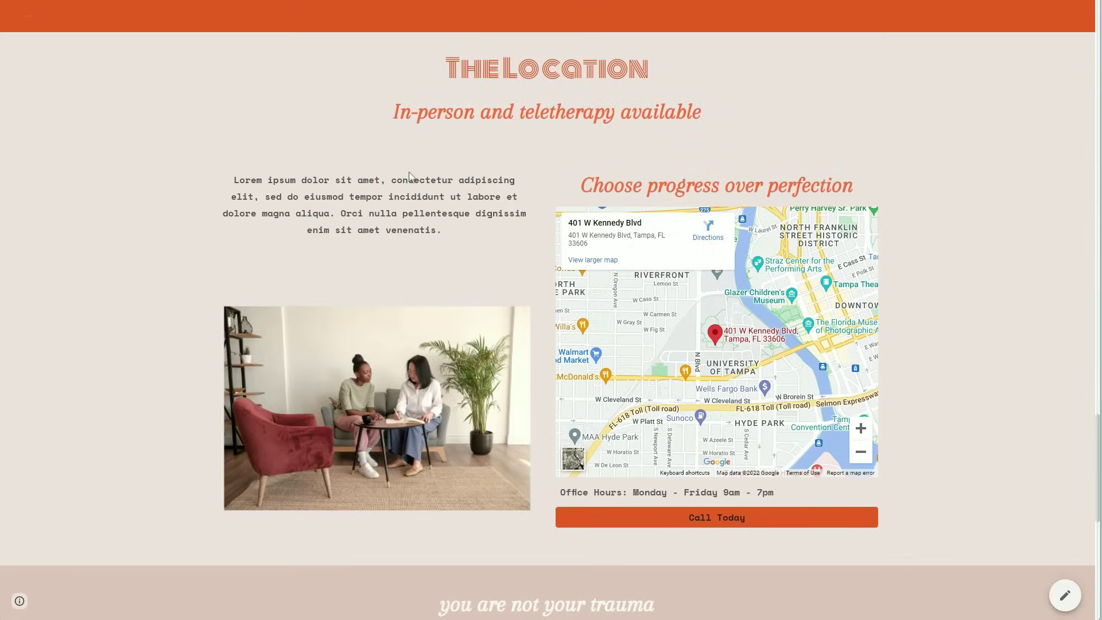
pyautogui.scroll(20, 829, 313)
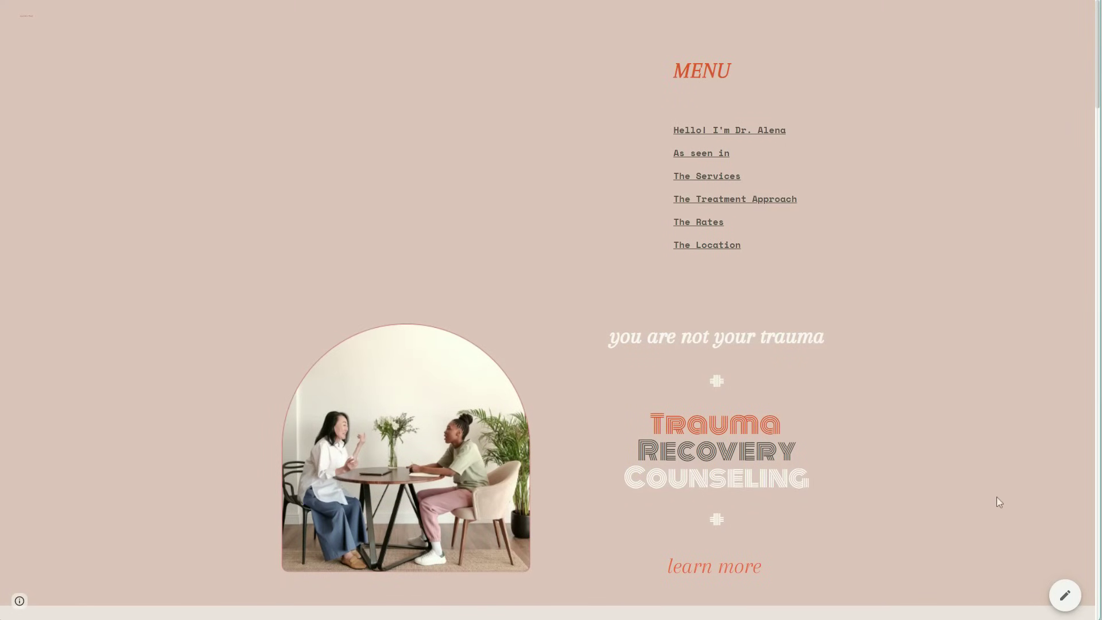
# - Open the THE THERAPIST - SINGLE PAGE site for editing and select its MENU block
pyautogui.click(1067, 596)
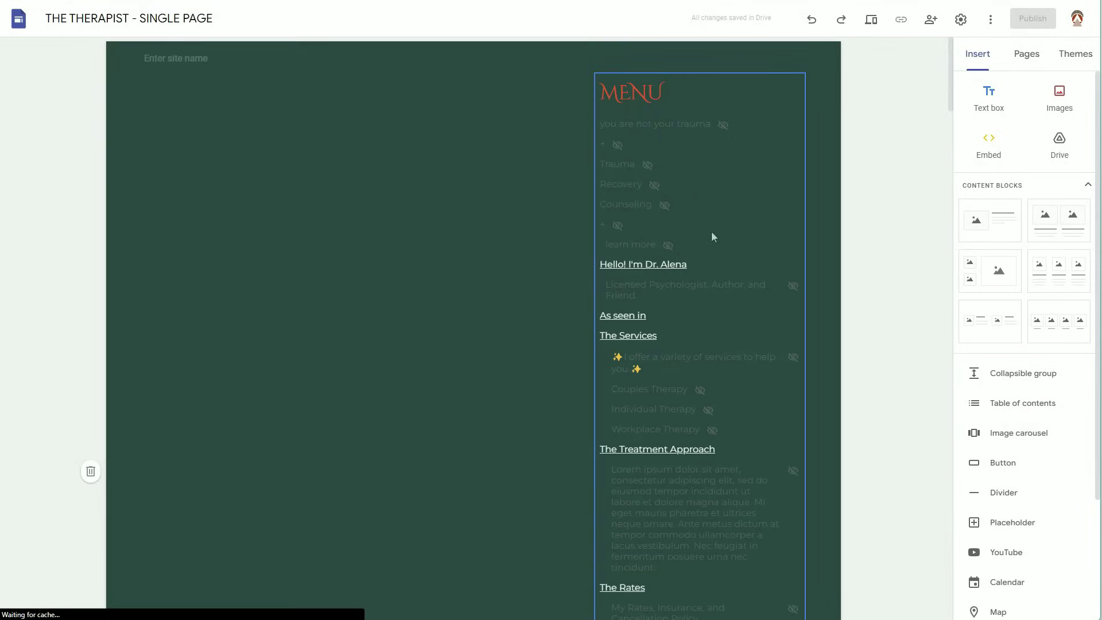
pyautogui.click(680, 182)
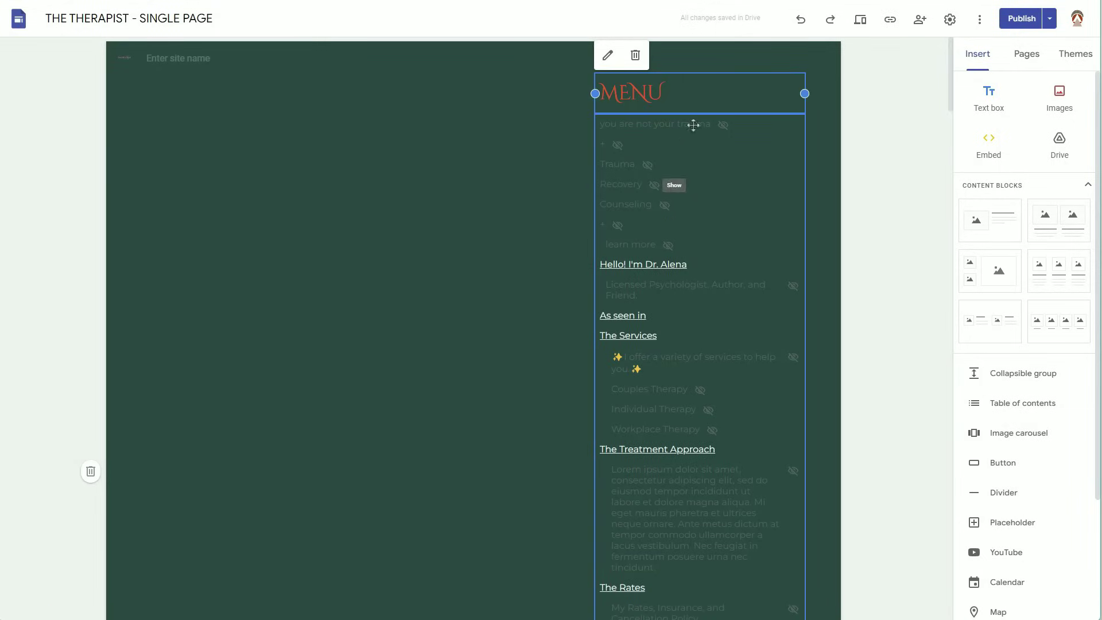
# - Apply the custom theme THE THERAPIST 3 and review the shown and hidden entries of the table of contents
pyautogui.click(1076, 53)
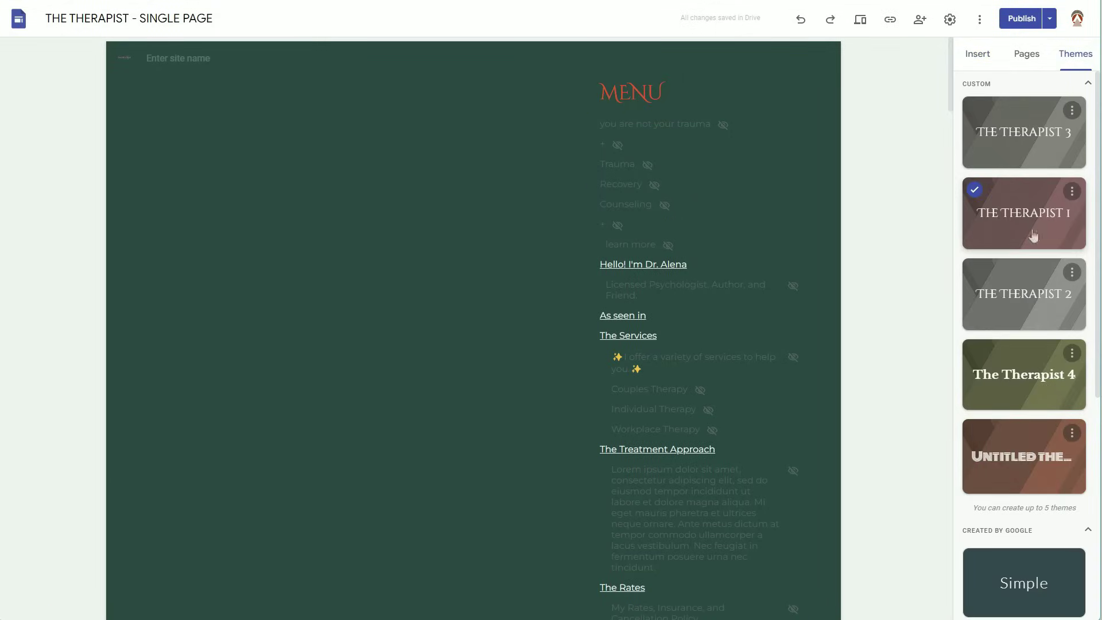
pyautogui.click(1020, 136)
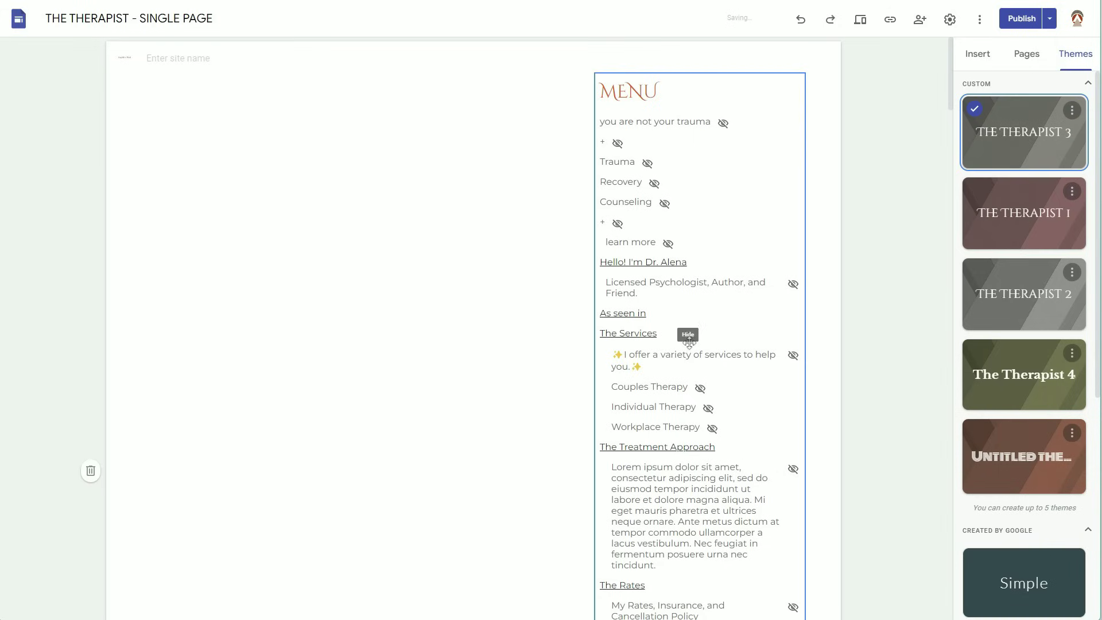
pyautogui.scroll(-3, 678, 211)
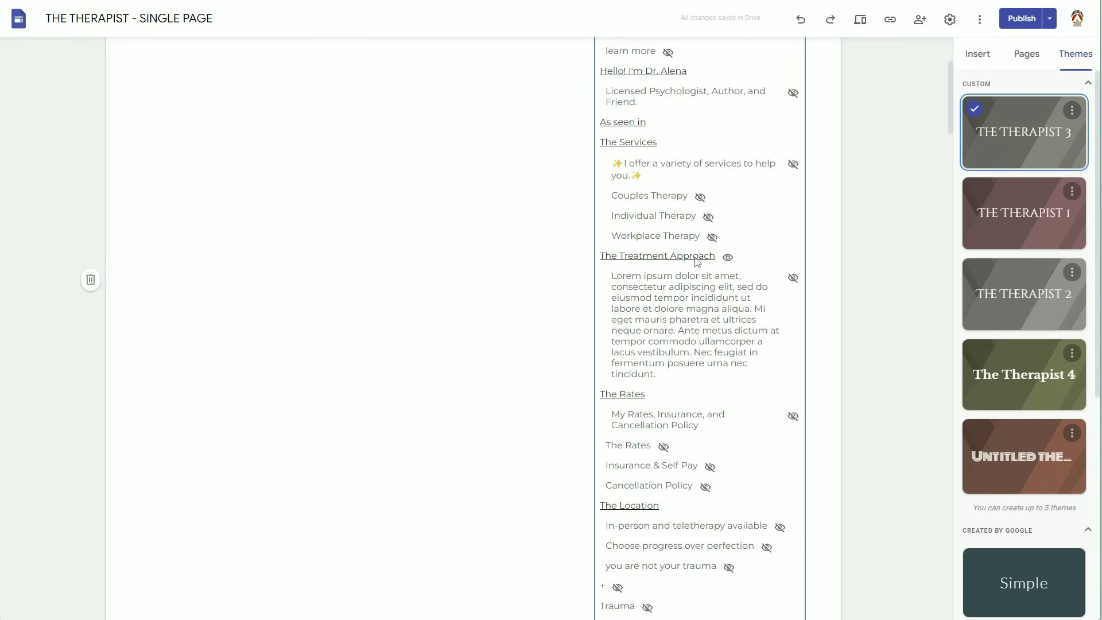
pyautogui.scroll(-5, 673, 336)
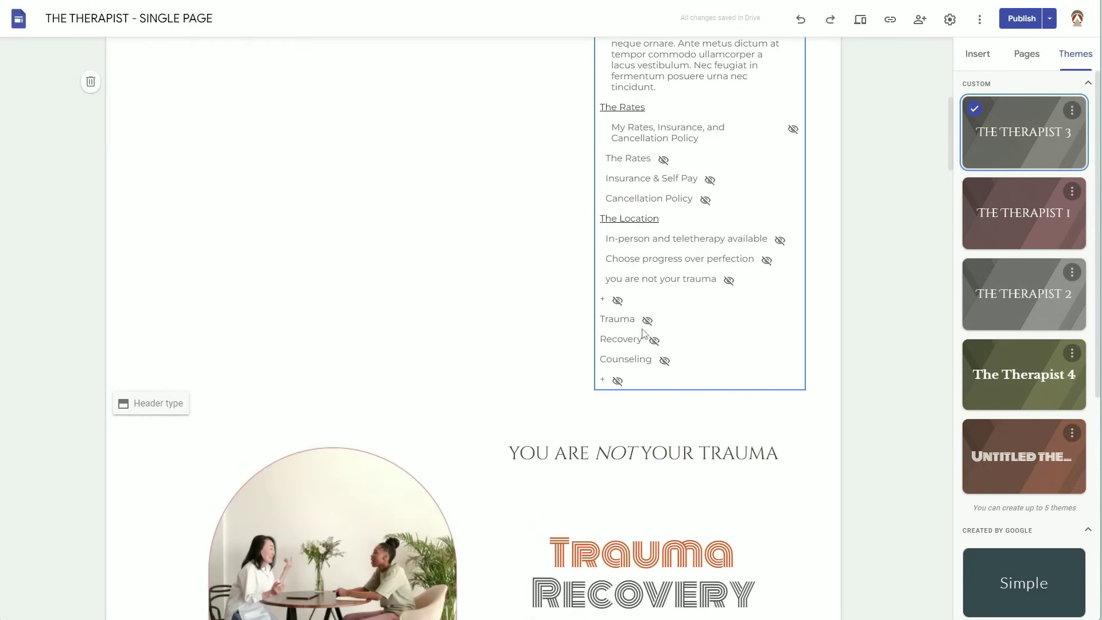
pyautogui.scroll(8, 647, 280)
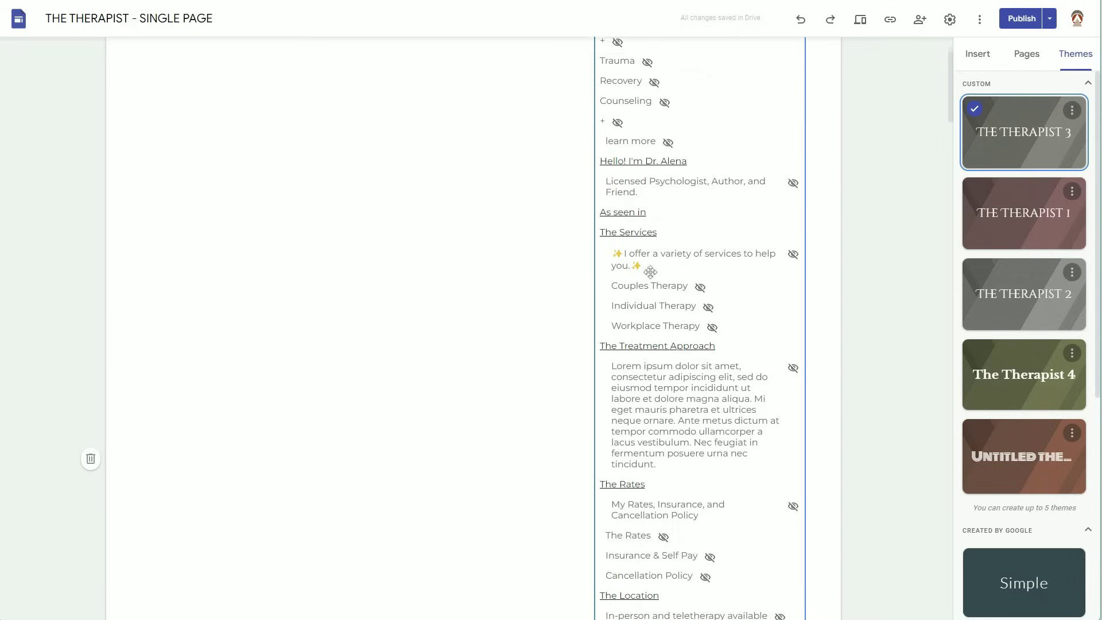
# - Preview the single-page site and switch the preview to the phone layout
pyautogui.click(854, 24)
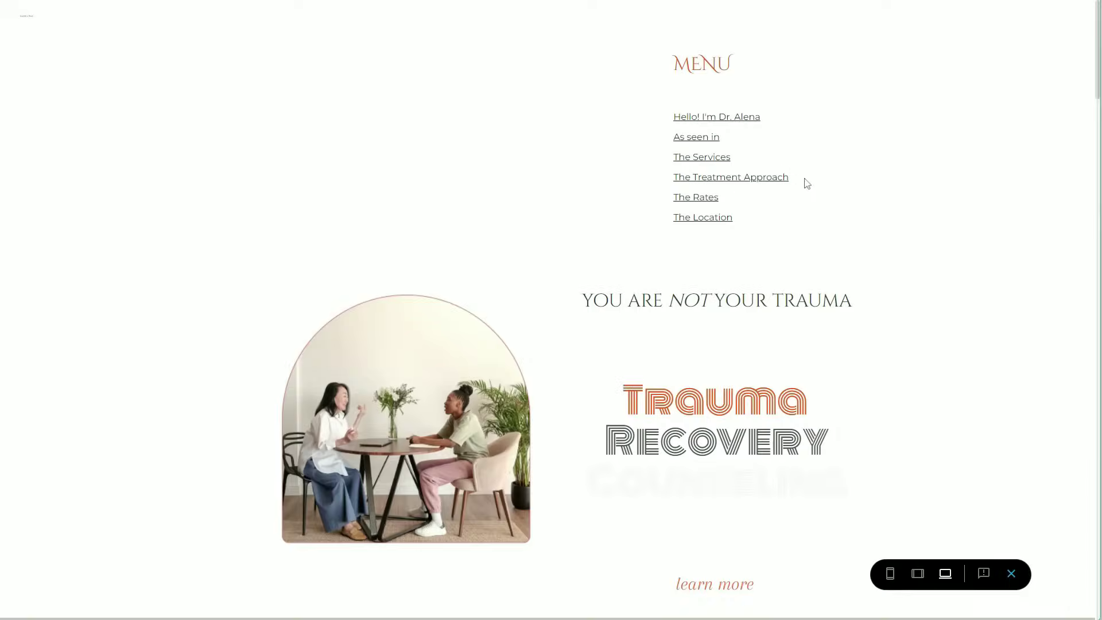
pyautogui.click(891, 574)
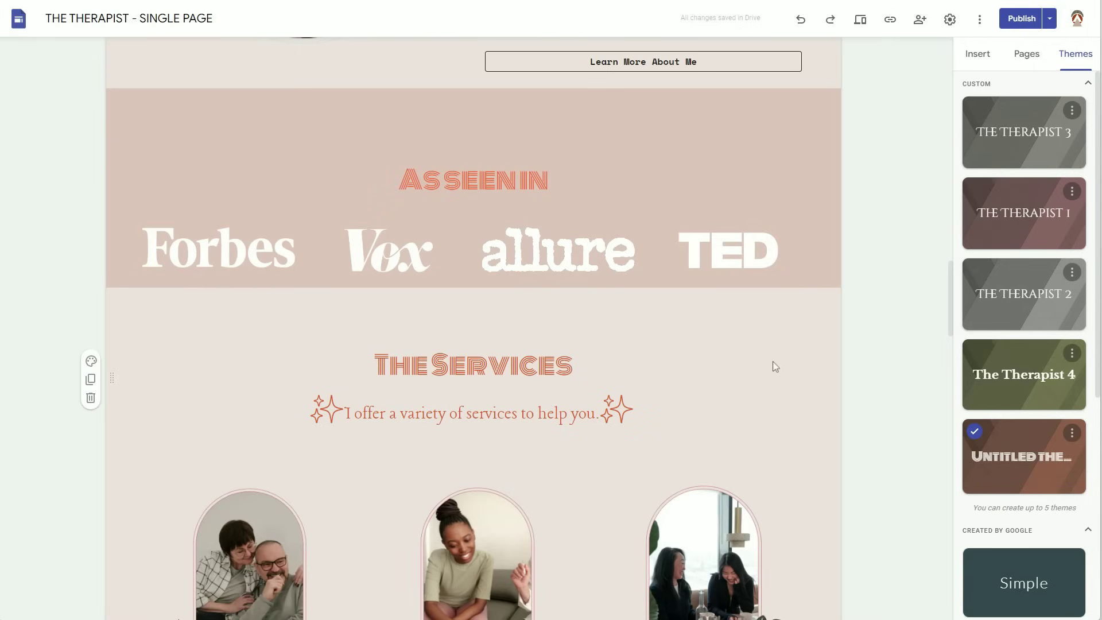
pyautogui.scroll(15, 763, 365)
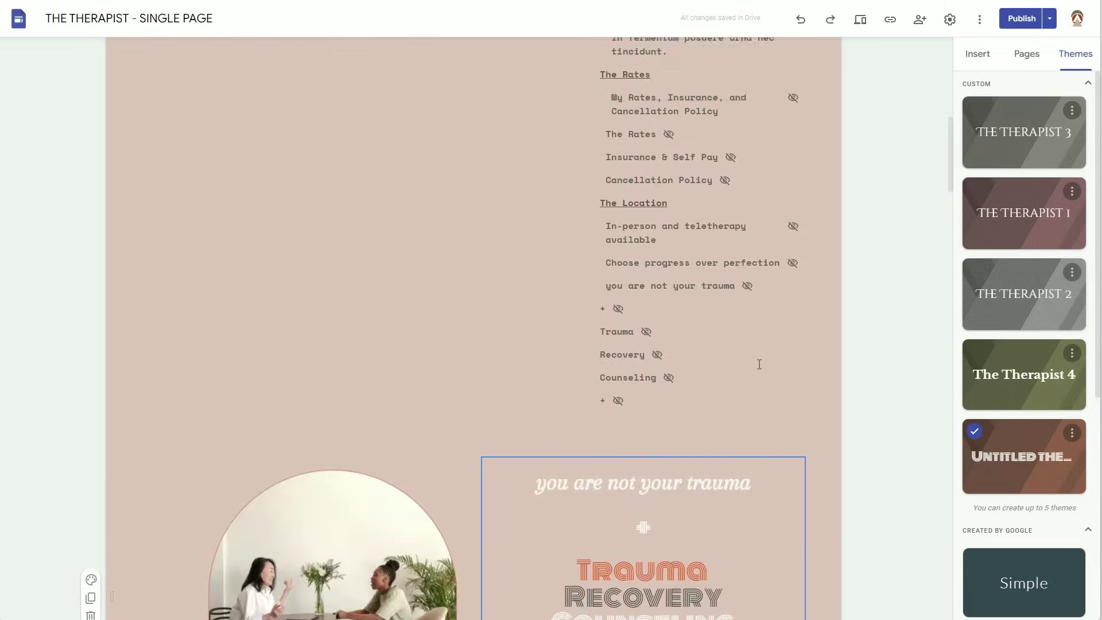
# - Review the Home page sections, from the hero to the location and trauma blocks, in the current custom theme
pyautogui.scroll(-10, 758, 367)
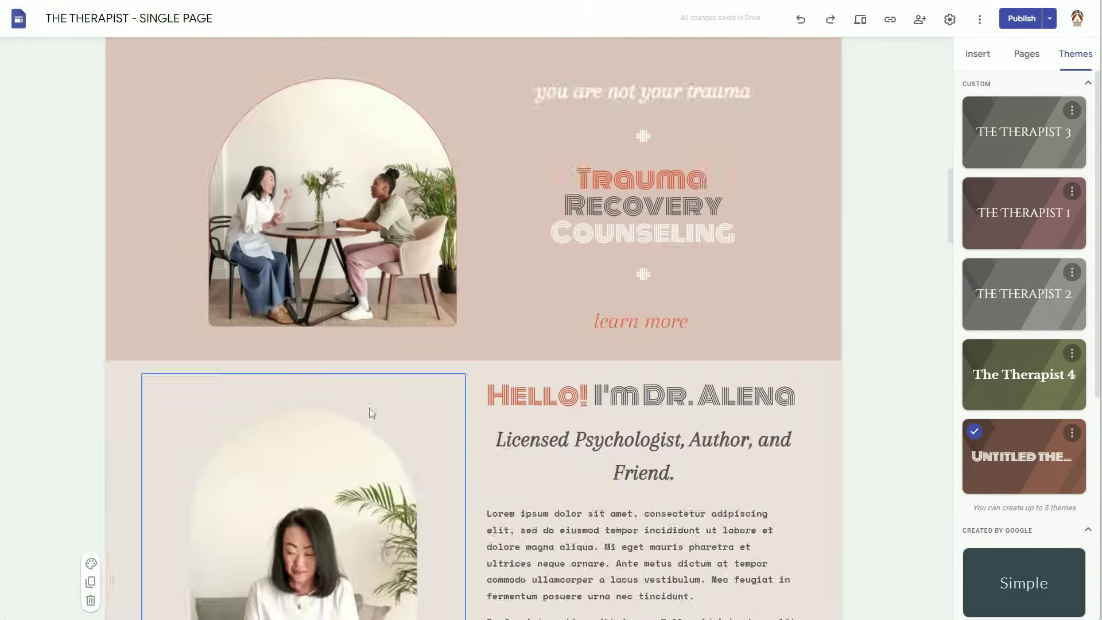
pyautogui.scroll(-10, 384, 407)
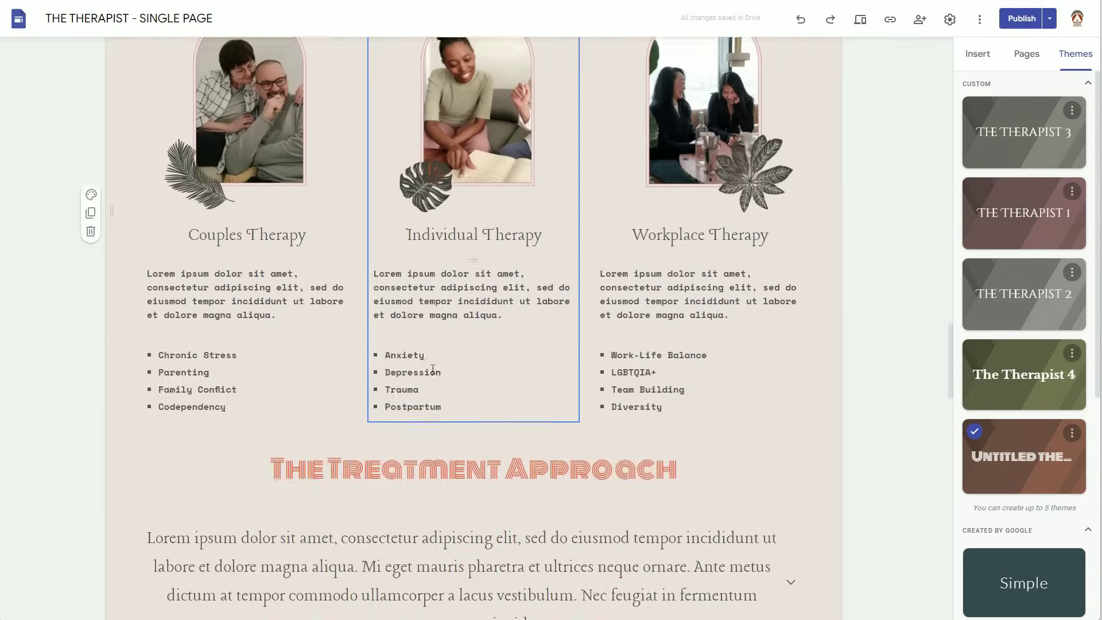
pyautogui.scroll(-15, 434, 375)
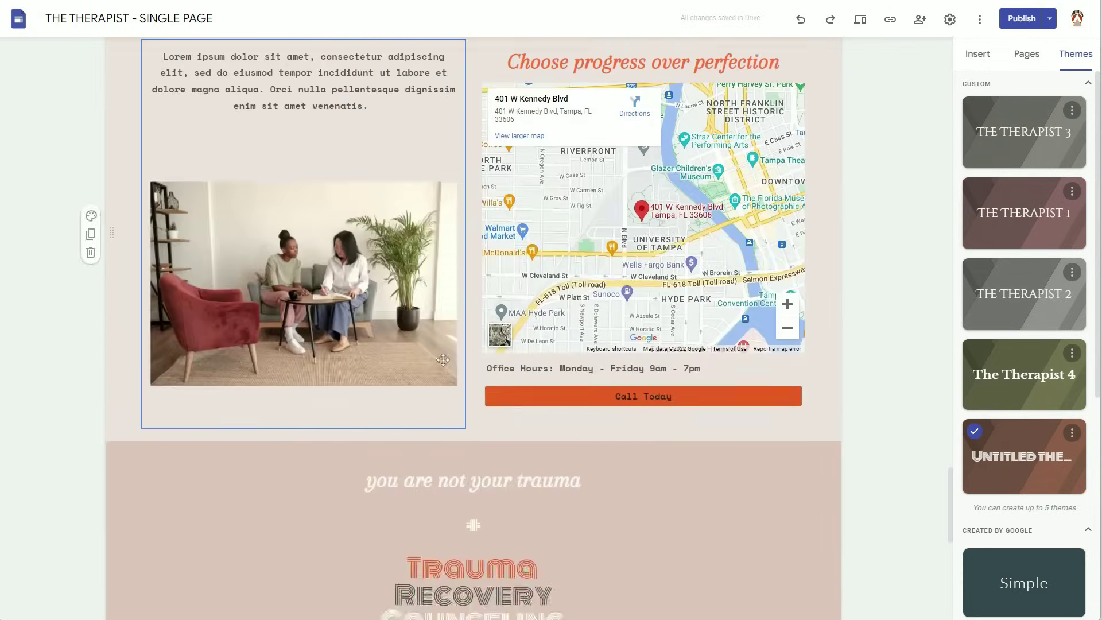
pyautogui.scroll(-5, 444, 361)
pyautogui.scroll(8, 909, 181)
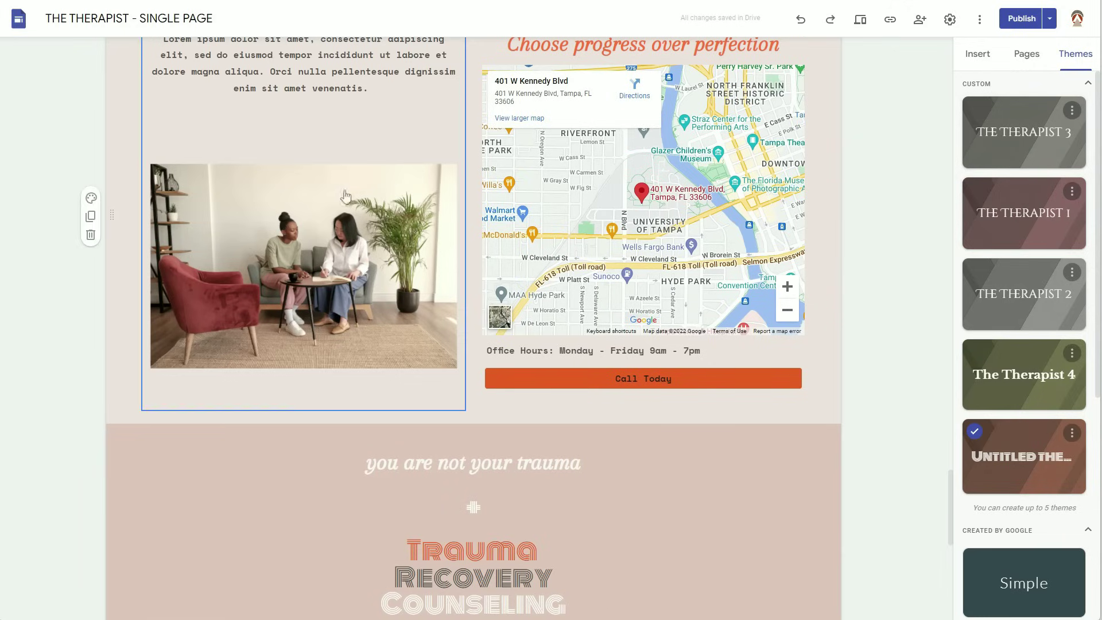
pyautogui.scroll(2, 784, 285)
pyautogui.scroll(9, 781, 284)
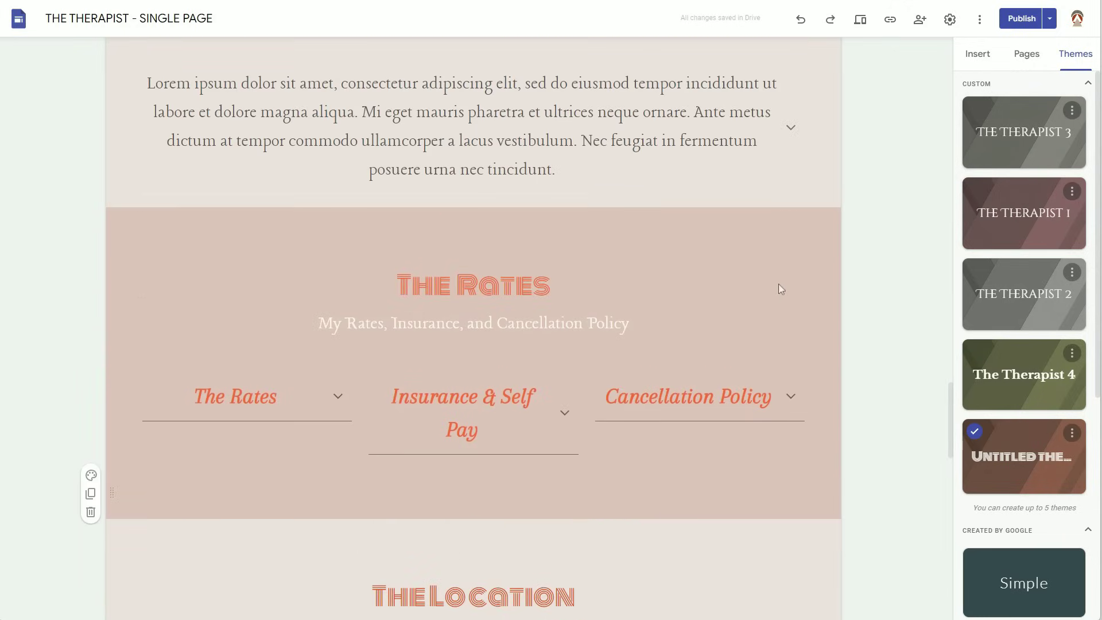
pyautogui.scroll(2, 779, 283)
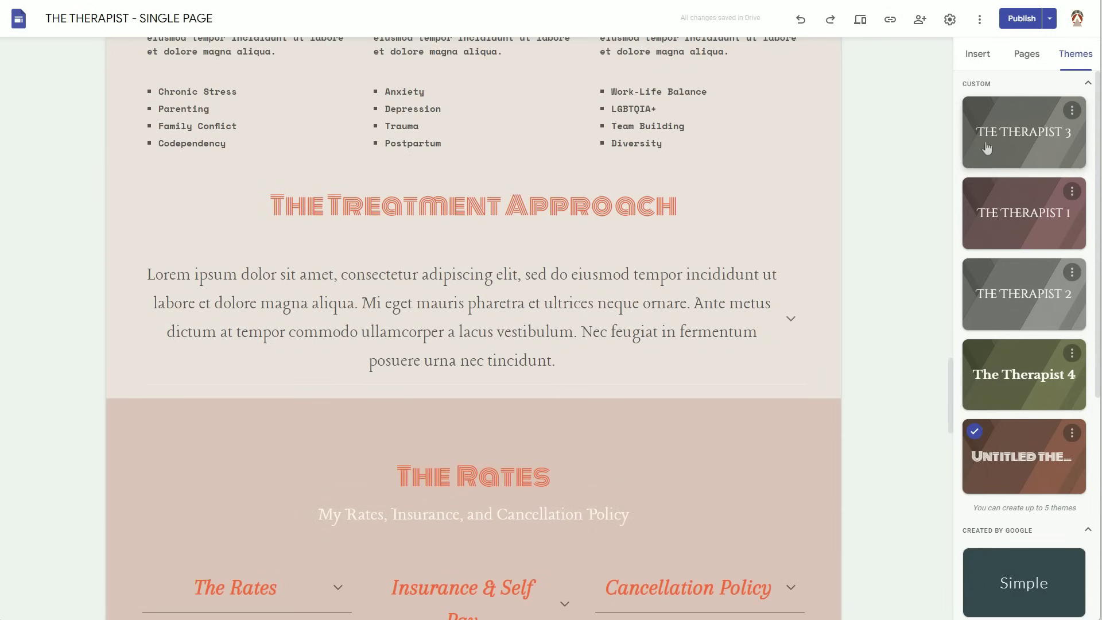
pyautogui.scroll(4, 756, 274)
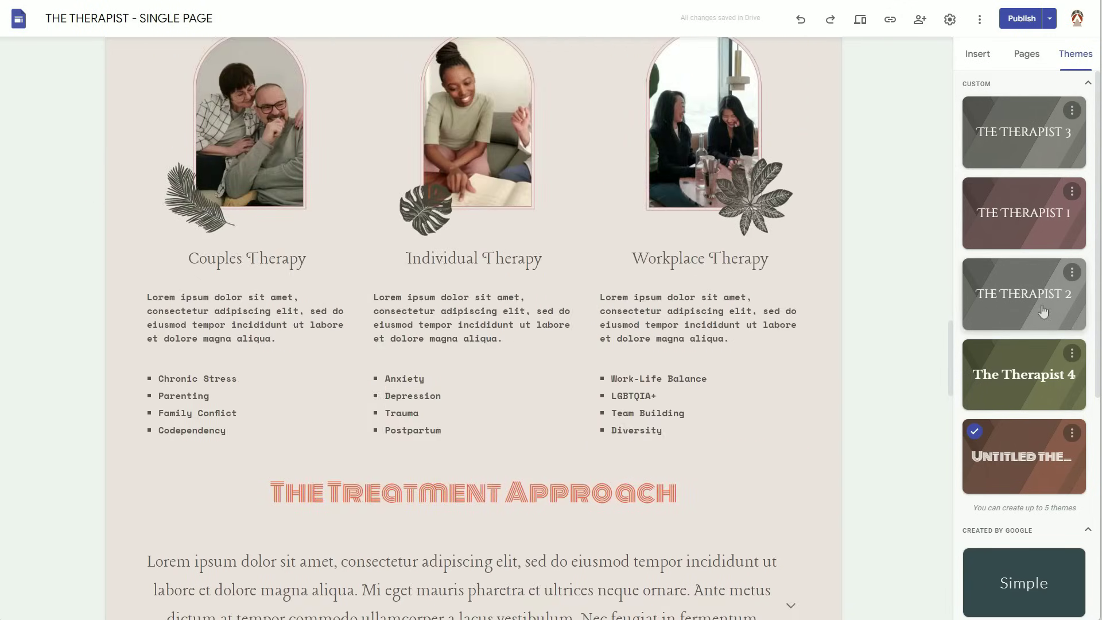
# - Try the custom themes The Therapist 4 and THE THERAPIST 2 on the Home page and check its sections
pyautogui.click(1019, 388)
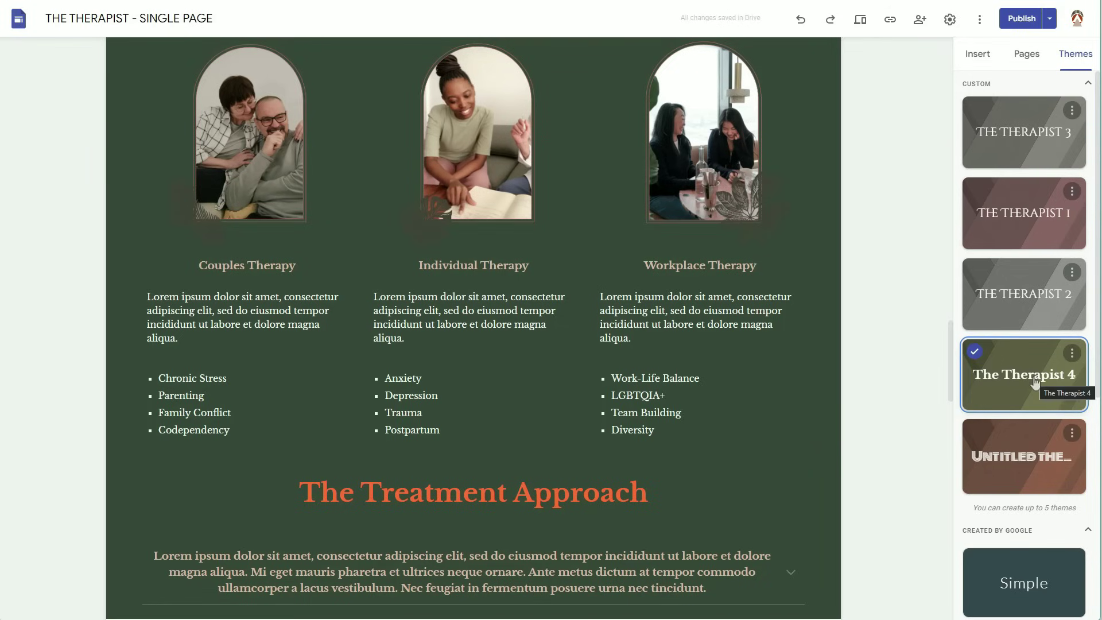
pyautogui.scroll(10, 652, 396)
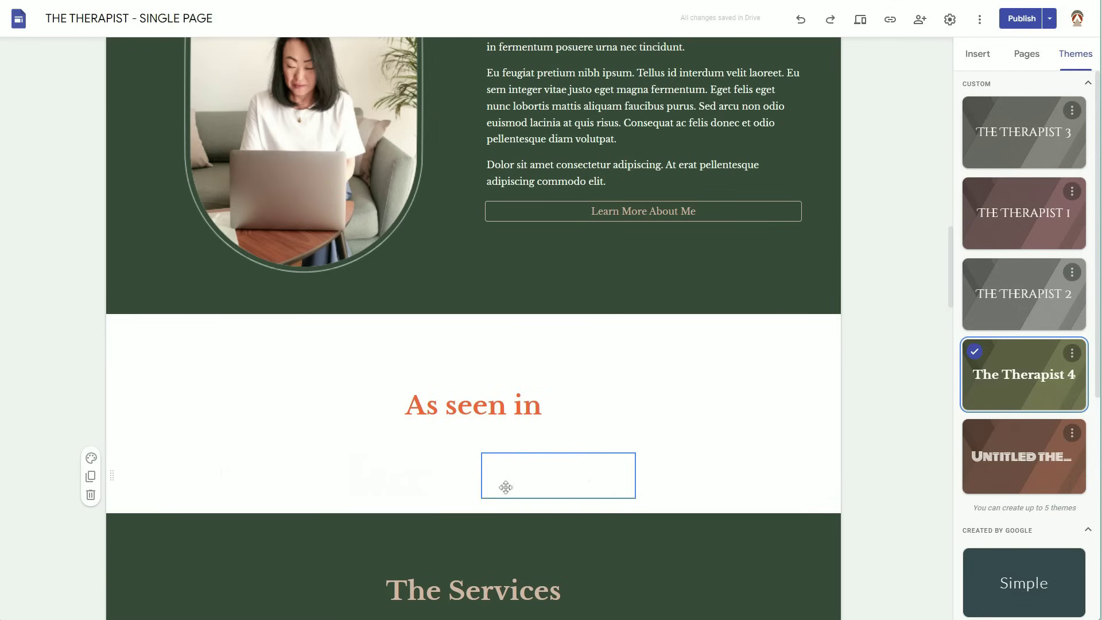
pyautogui.click(1053, 304)
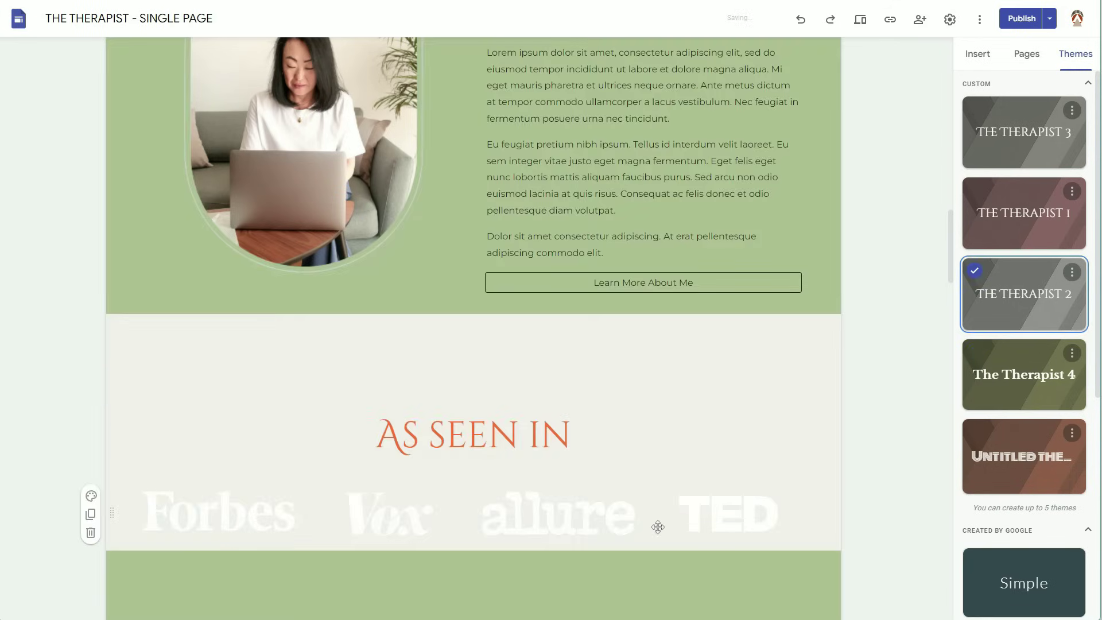
pyautogui.scroll(15, 658, 471)
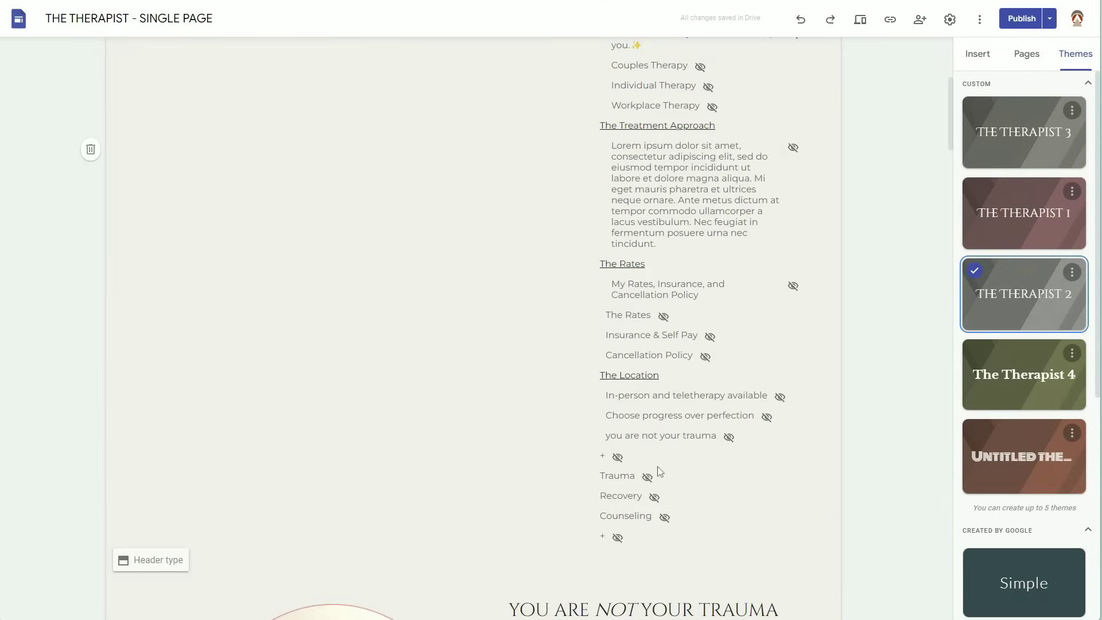
pyautogui.scroll(5, 660, 472)
# - Try the Google theme Level with the green colour and check how the page sections look
pyautogui.scroll(-8, 653, 471)
pyautogui.scroll(-6, 1054, 471)
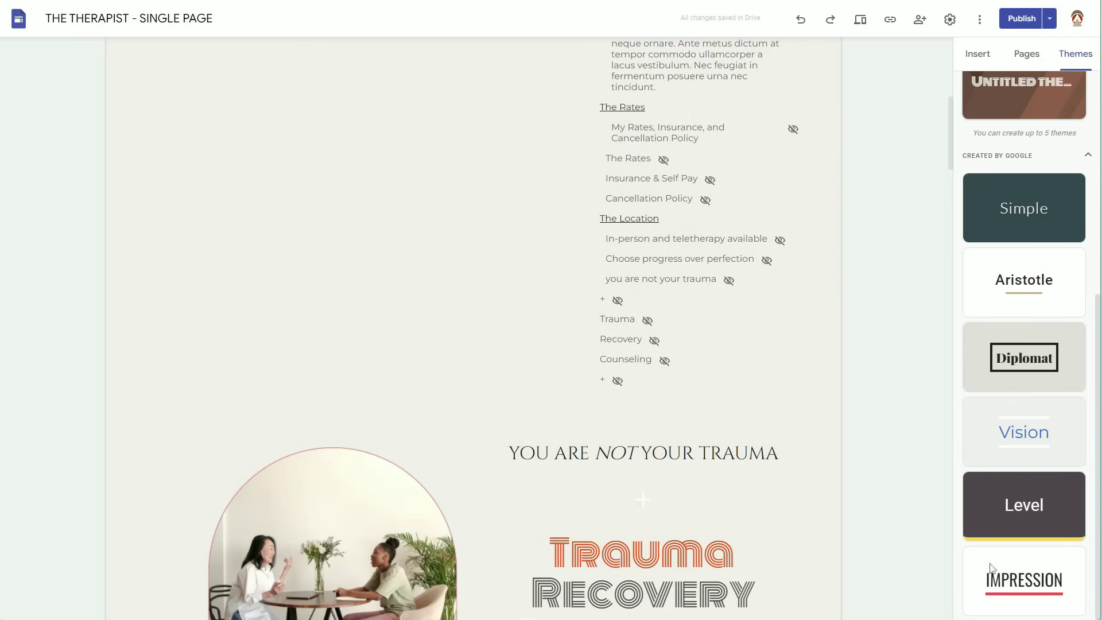
pyautogui.click(1031, 508)
pyautogui.scroll(-13, 832, 512)
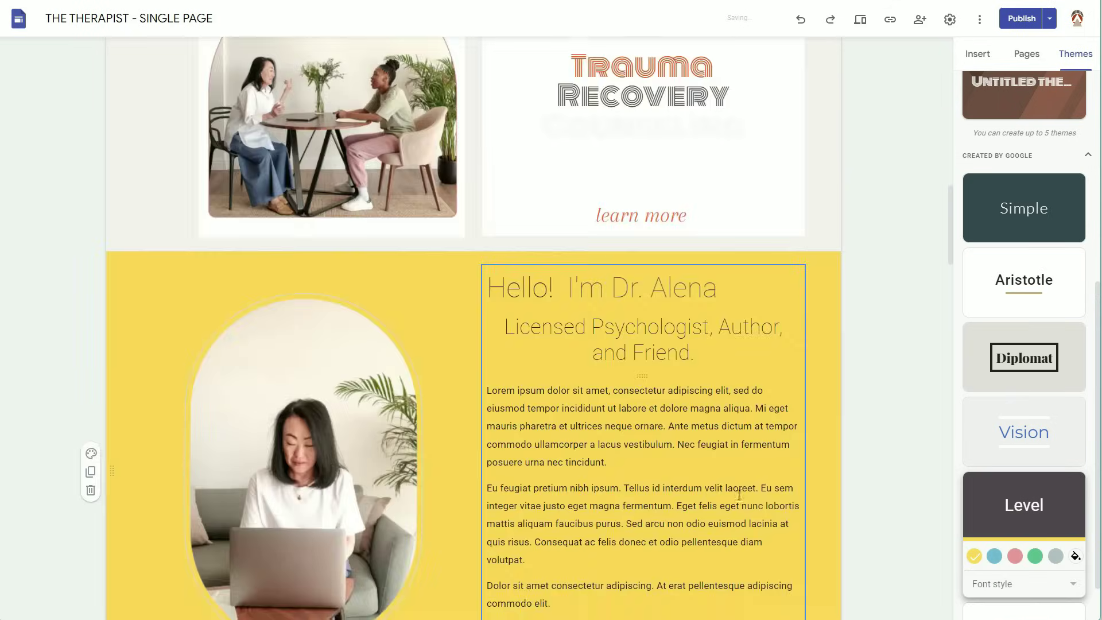
pyautogui.click(1035, 556)
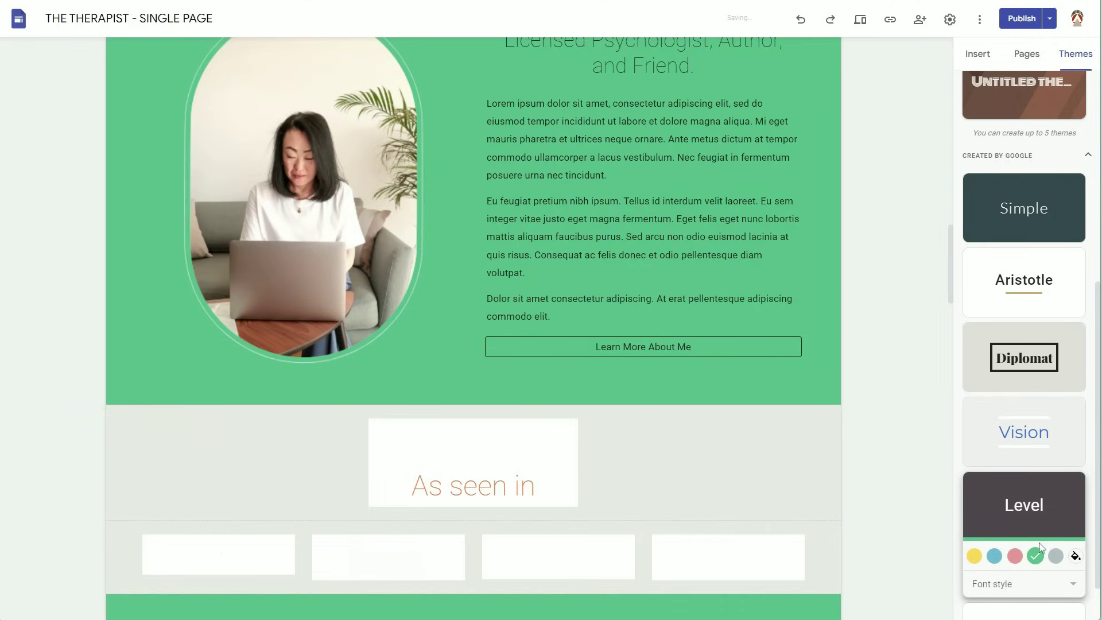
pyautogui.scroll(-1, 1023, 538)
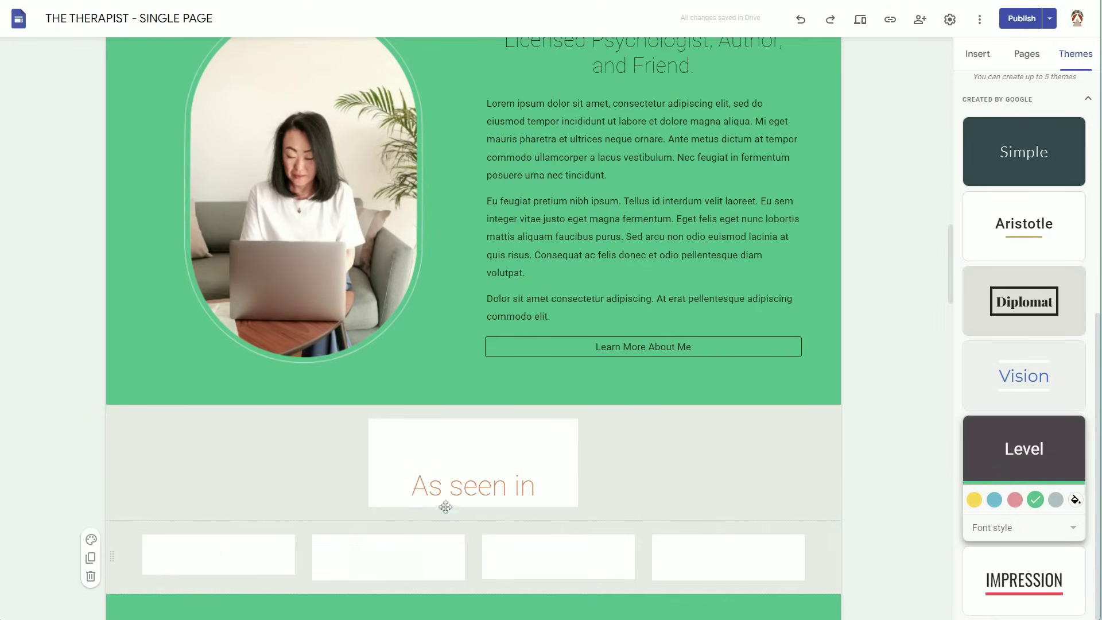
pyautogui.scroll(-15, 584, 511)
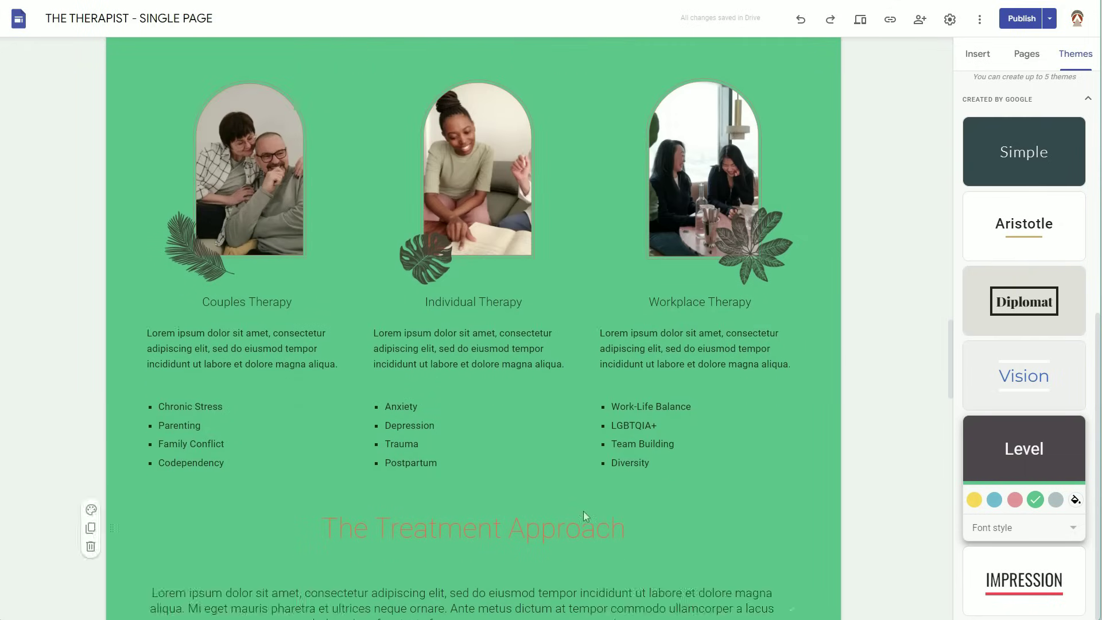
# - Try the Google theme Impression with the yellow colour and check the page from footer to menu
pyautogui.click(1002, 564)
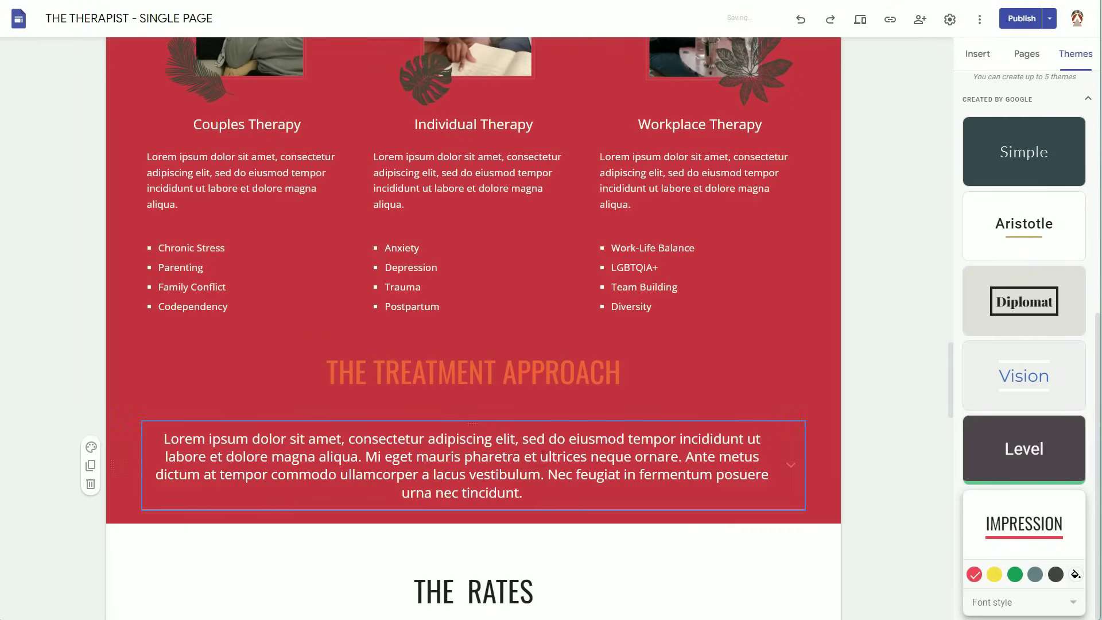
pyautogui.click(995, 574)
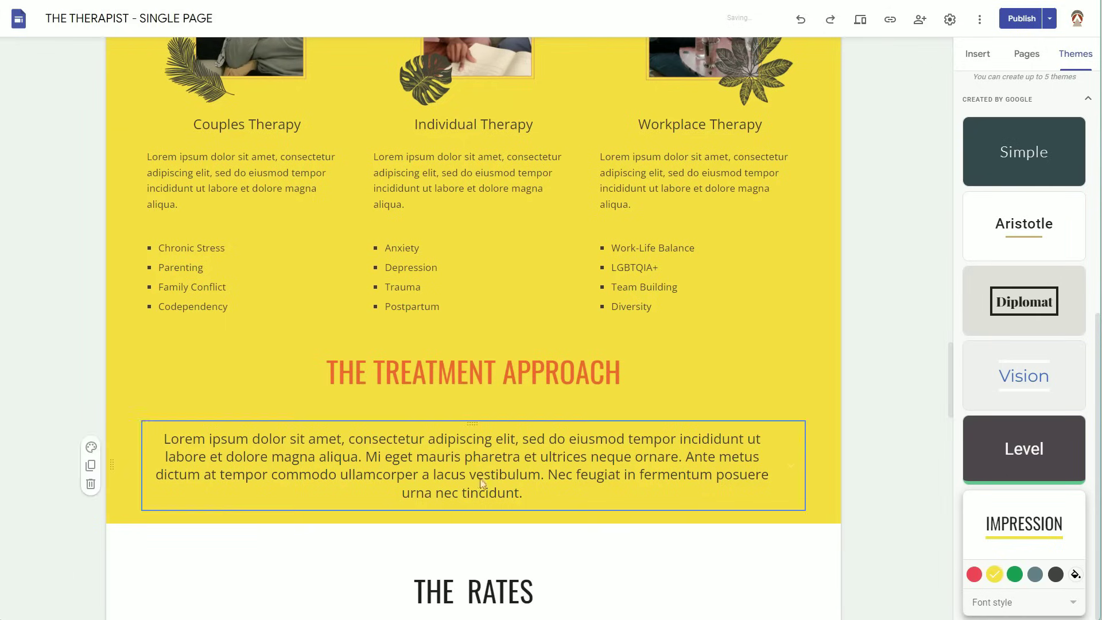
pyautogui.scroll(-7, 581, 505)
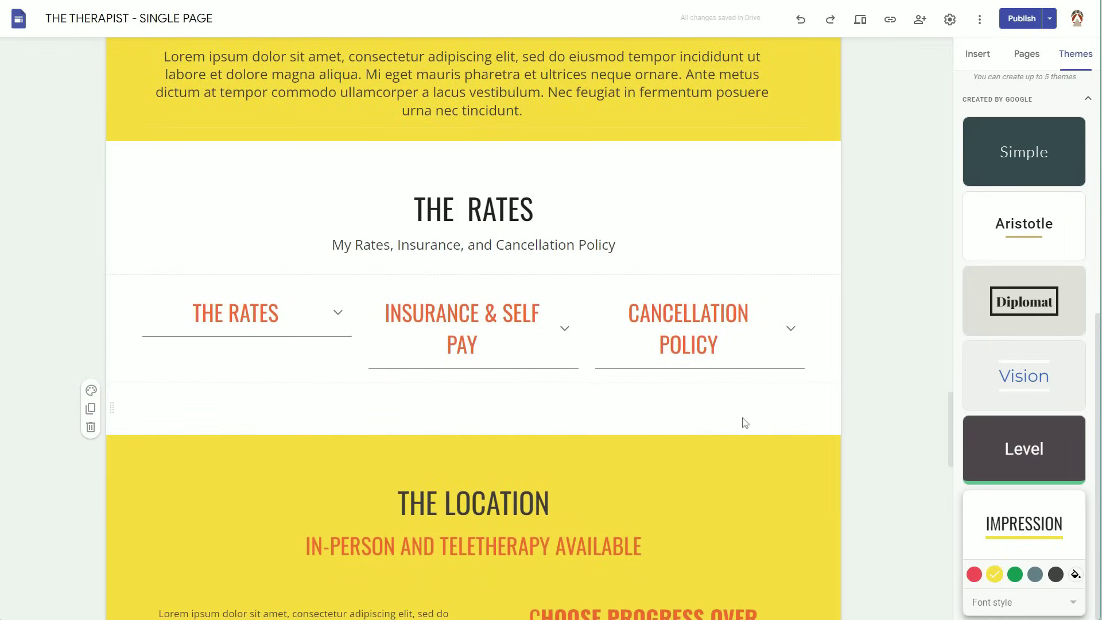
pyautogui.scroll(-15, 744, 414)
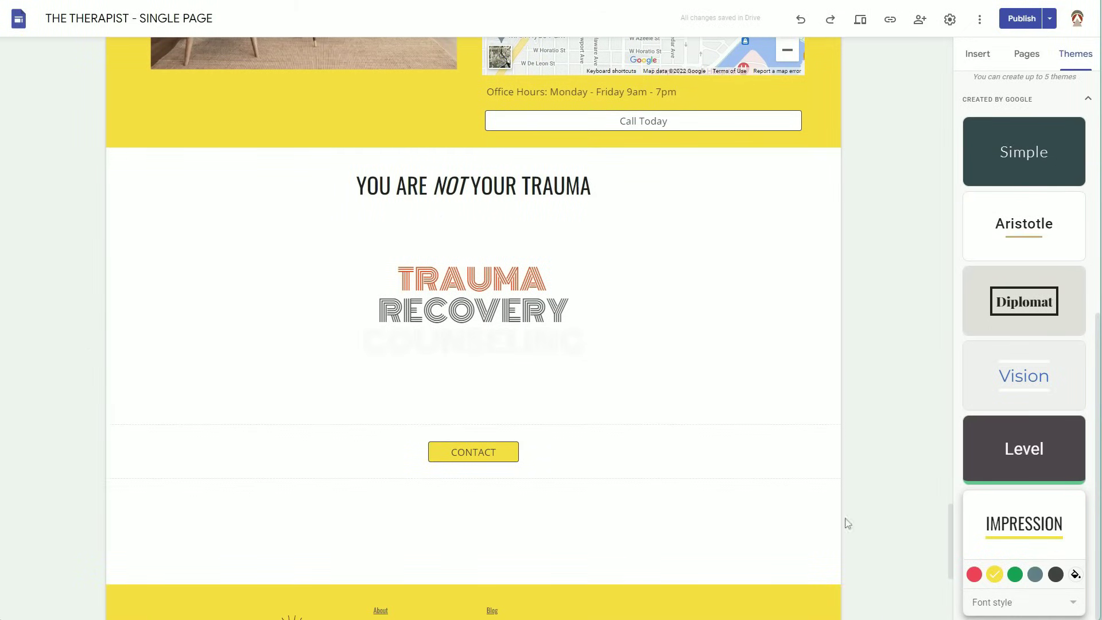
pyautogui.scroll(-5, 559, 424)
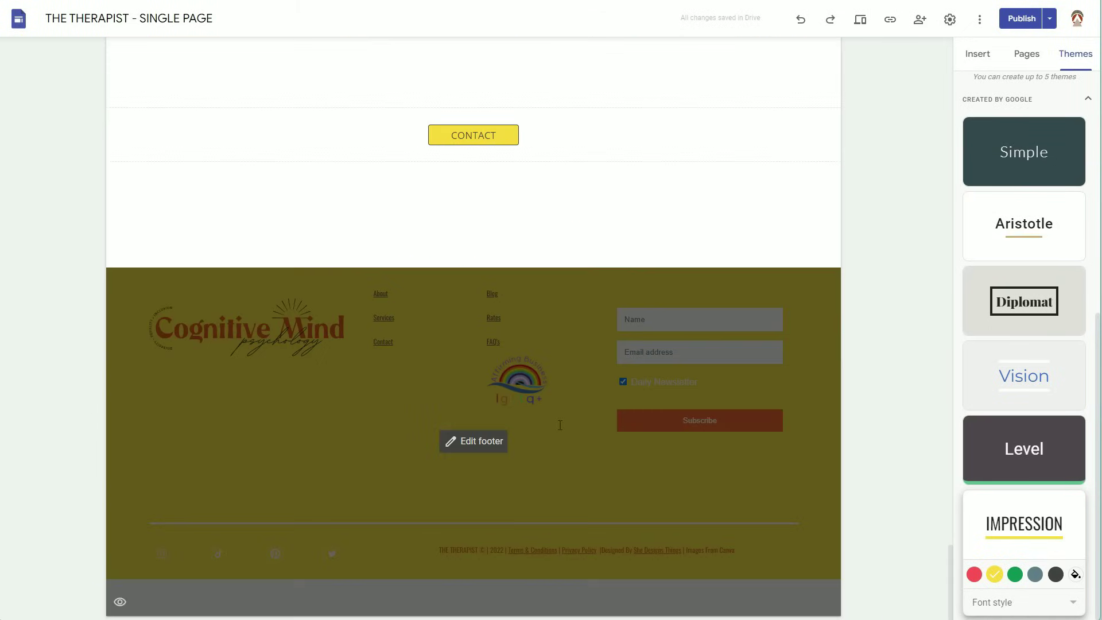
pyautogui.scroll(20, 602, 403)
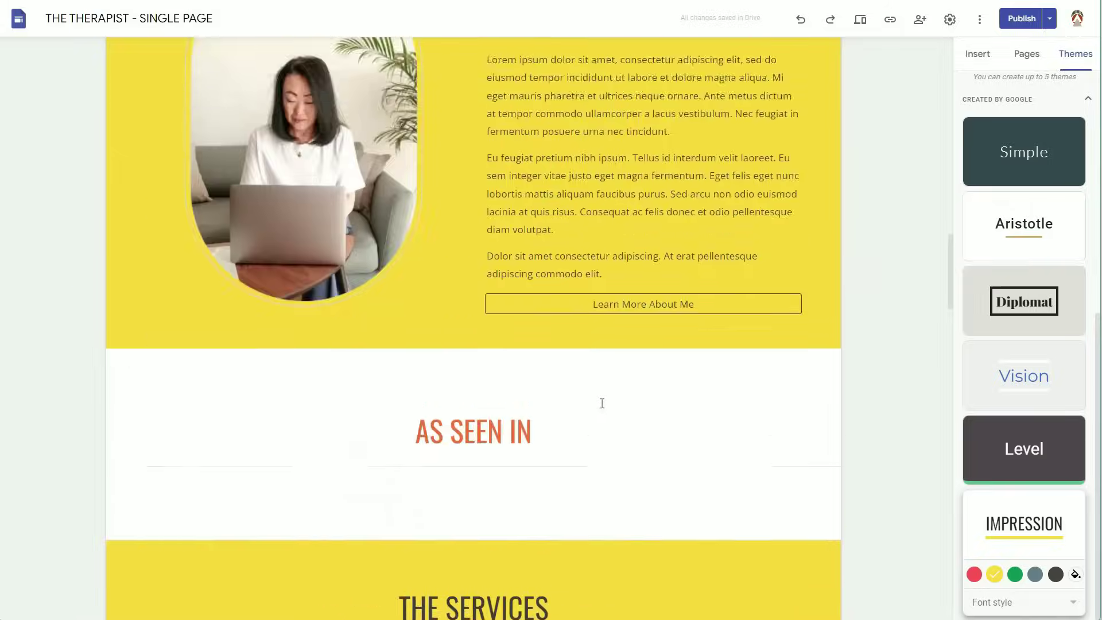
pyautogui.scroll(20, 602, 403)
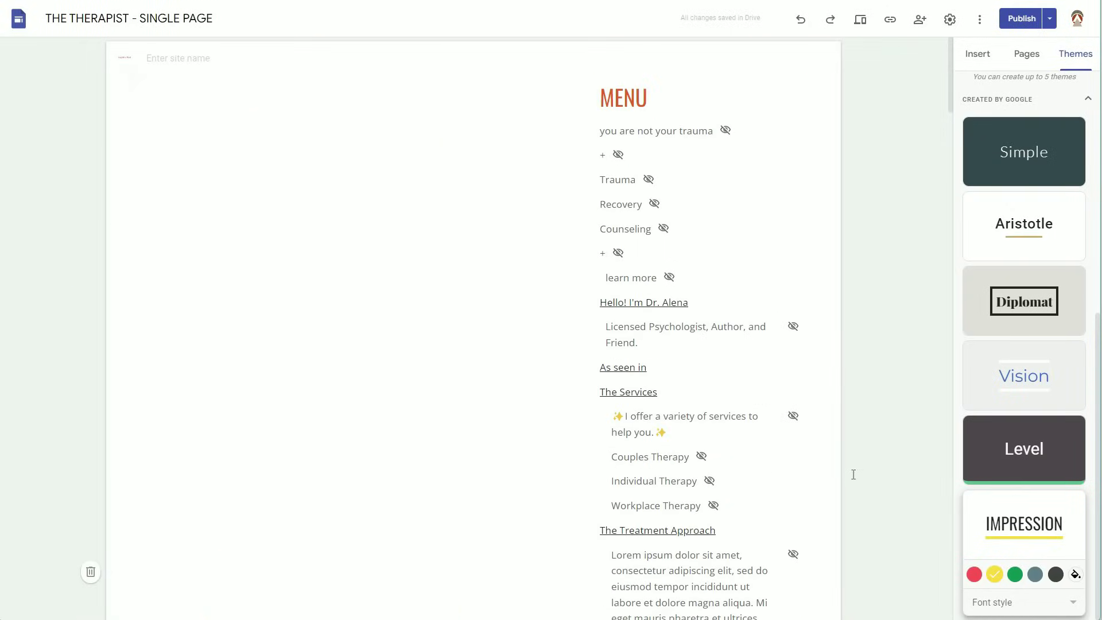
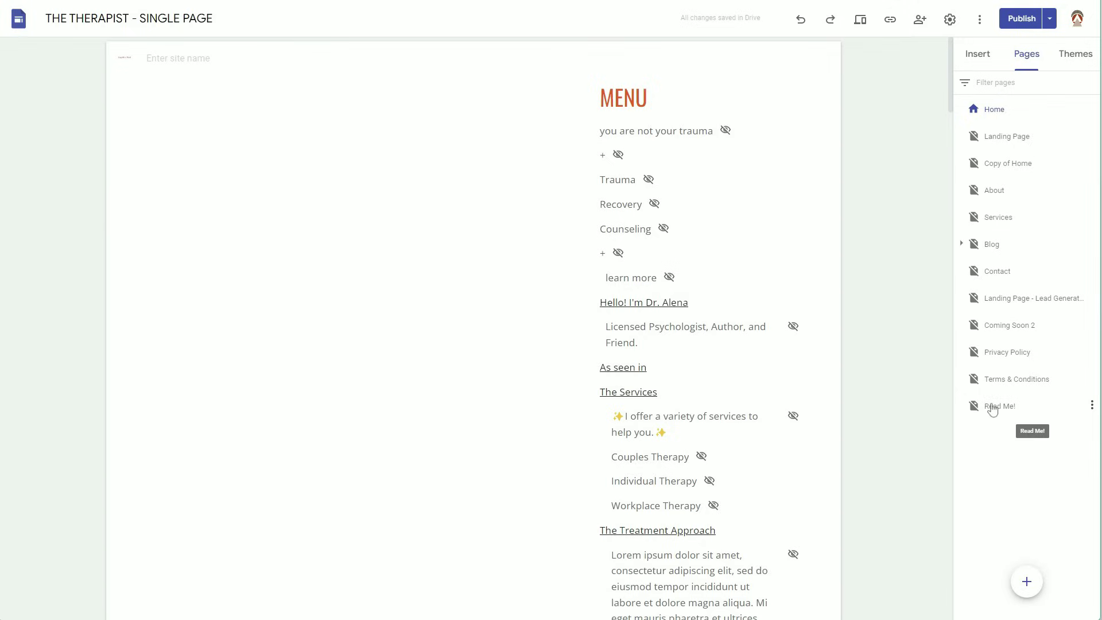
# - Open the Copy of Home page and apply the untitled custom theme to the site
pyautogui.click(1013, 166)
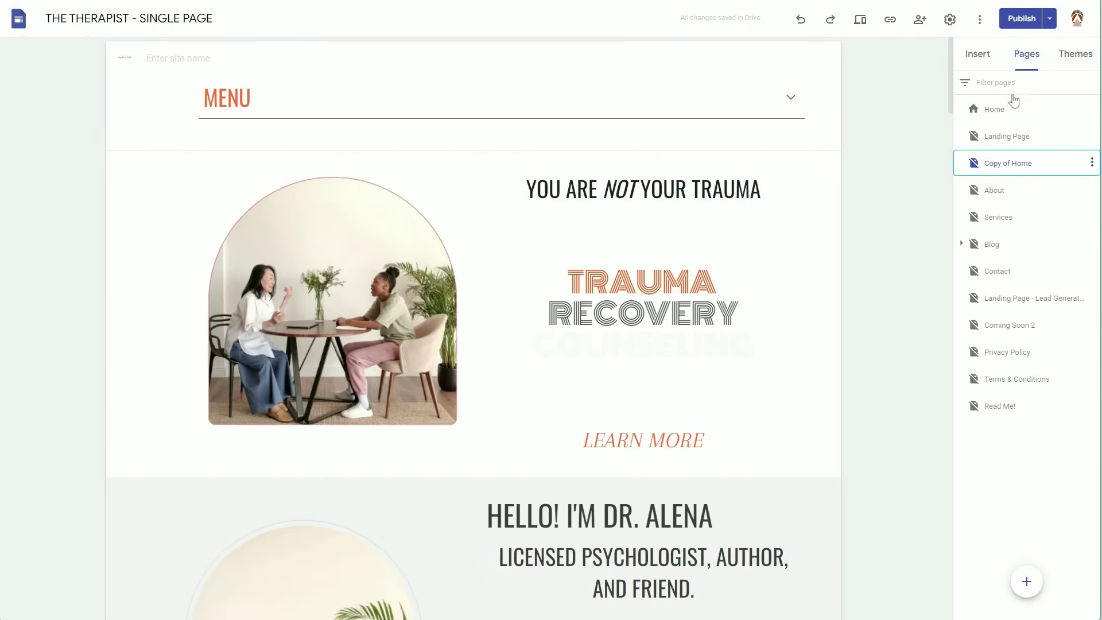
pyautogui.click(1076, 53)
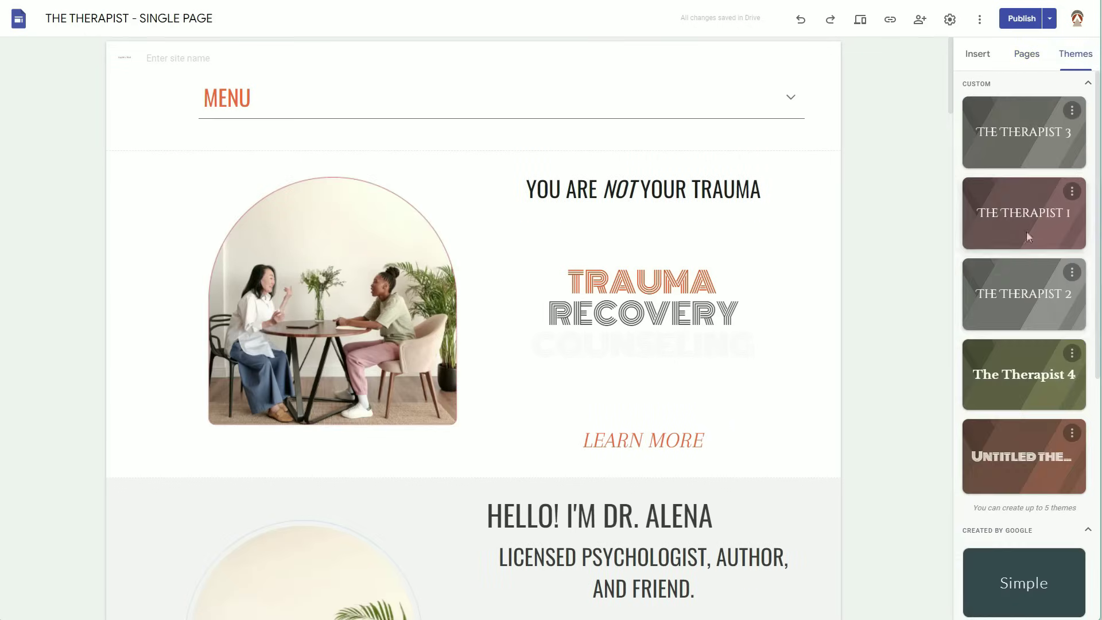
pyautogui.click(989, 466)
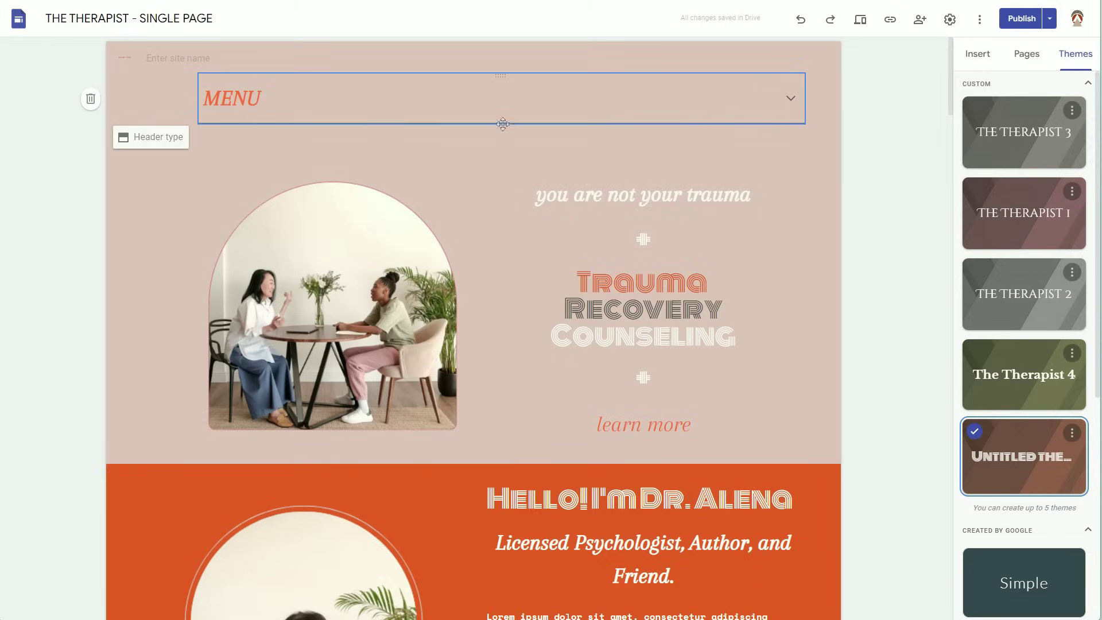
# - Preview the Copy of Home page and test expanding its collapsible MENU in the desktop and phone layouts
pyautogui.click(861, 29)
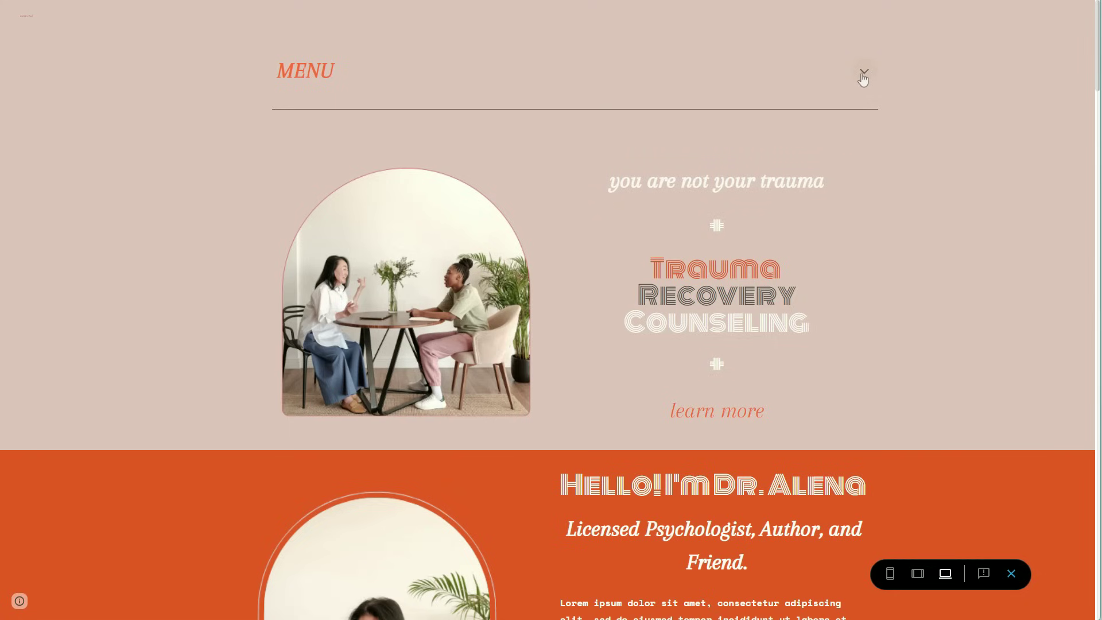
pyautogui.click(864, 75)
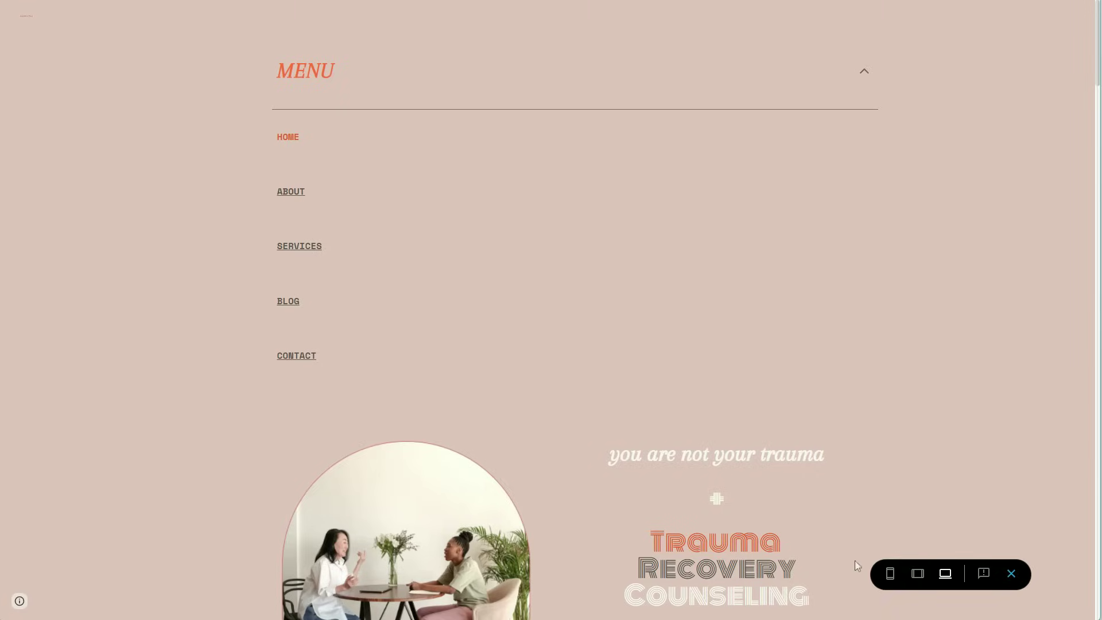
pyautogui.click(889, 574)
pyautogui.click(624, 91)
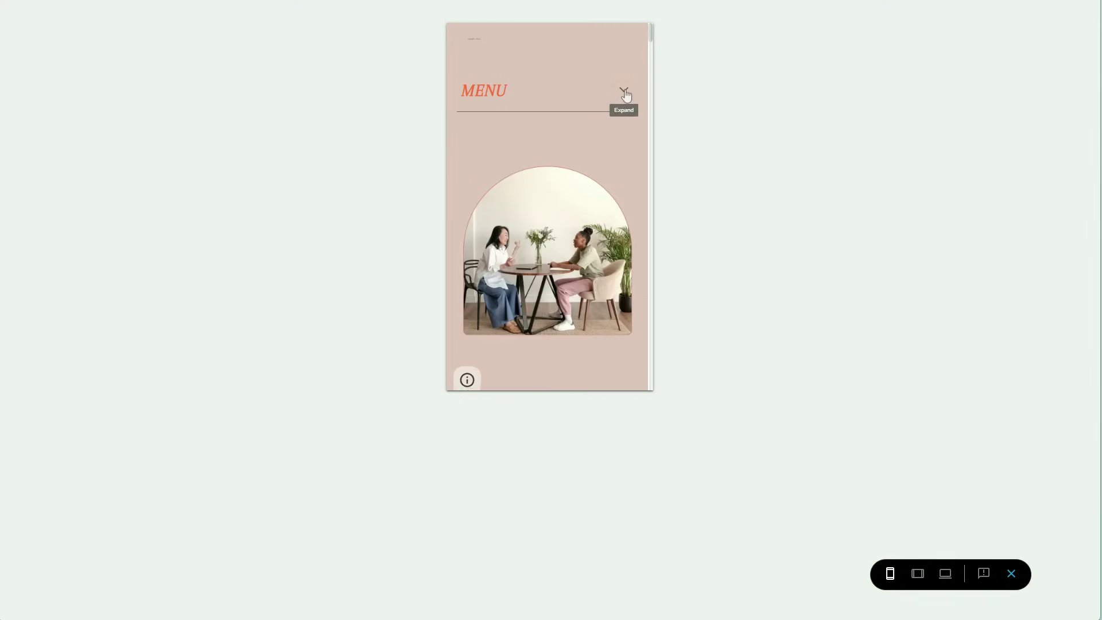
pyautogui.click(624, 92)
pyautogui.click(624, 91)
pyautogui.click(624, 92)
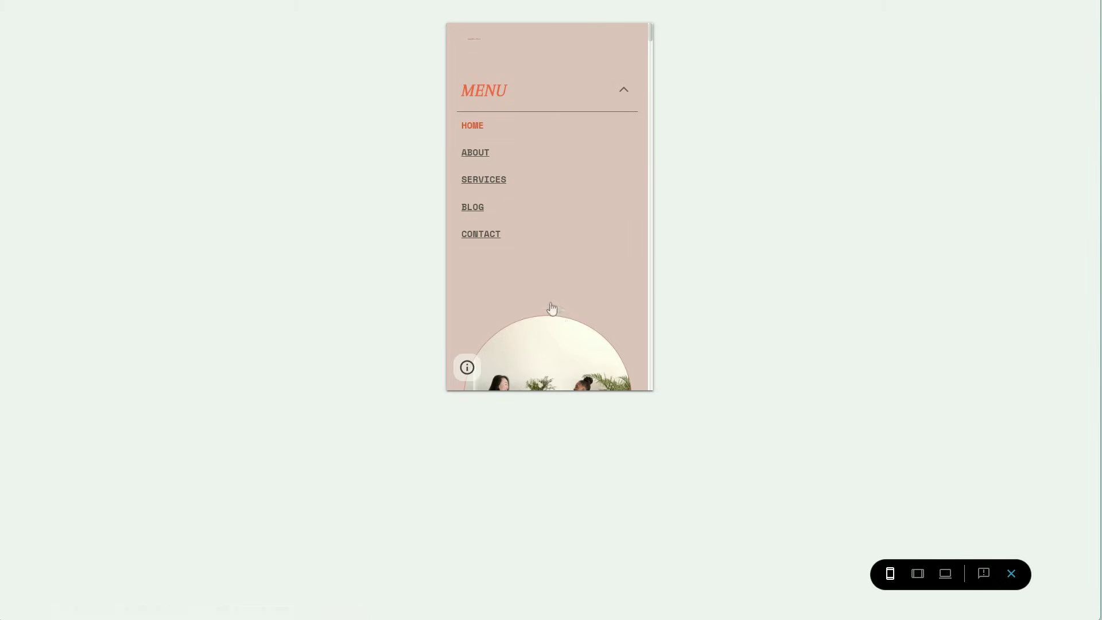
# - Look through the Copy of Home page in the phone preview and examine the footer area in the editor
pyautogui.scroll(-2, 548, 305)
pyautogui.scroll(-10, 538, 291)
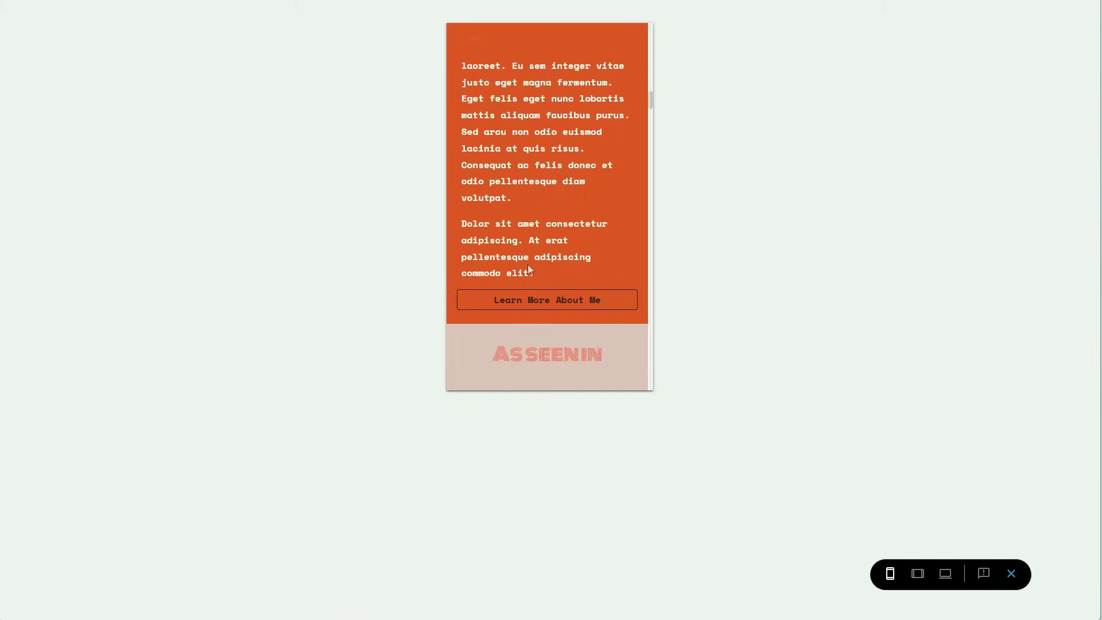
pyautogui.scroll(-15, 527, 260)
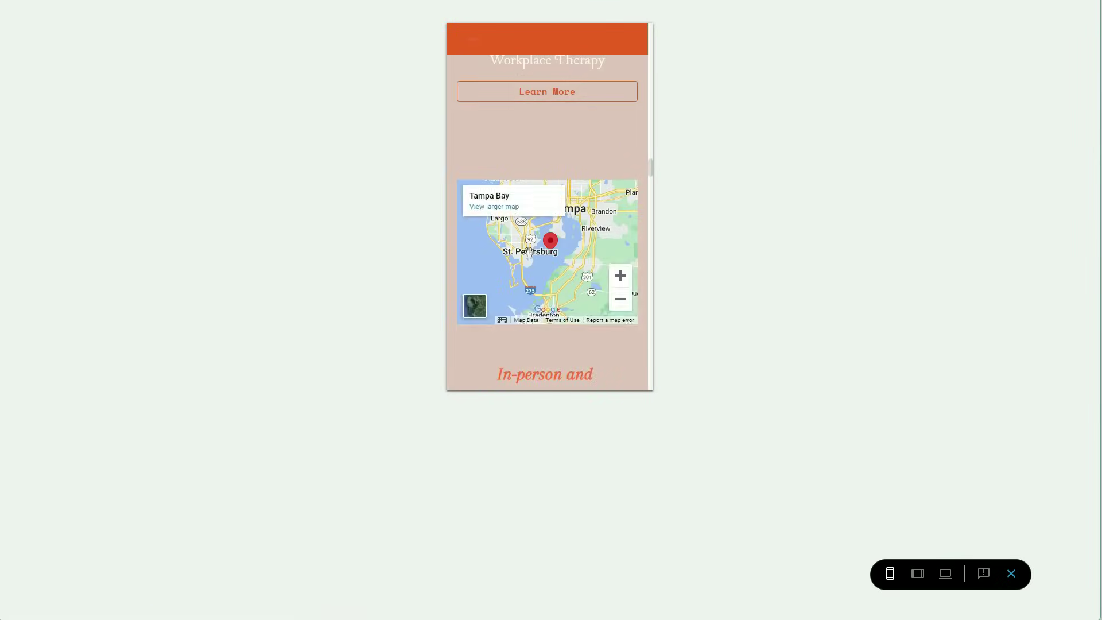
pyautogui.scroll(-15, 526, 252)
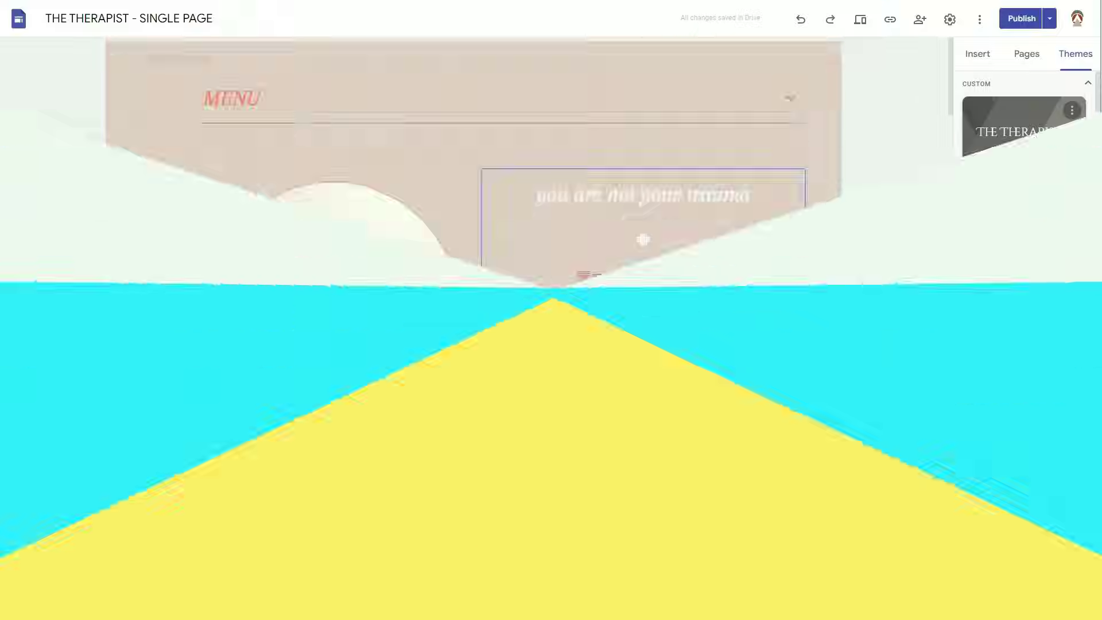
pyautogui.scroll(-15, 567, 369)
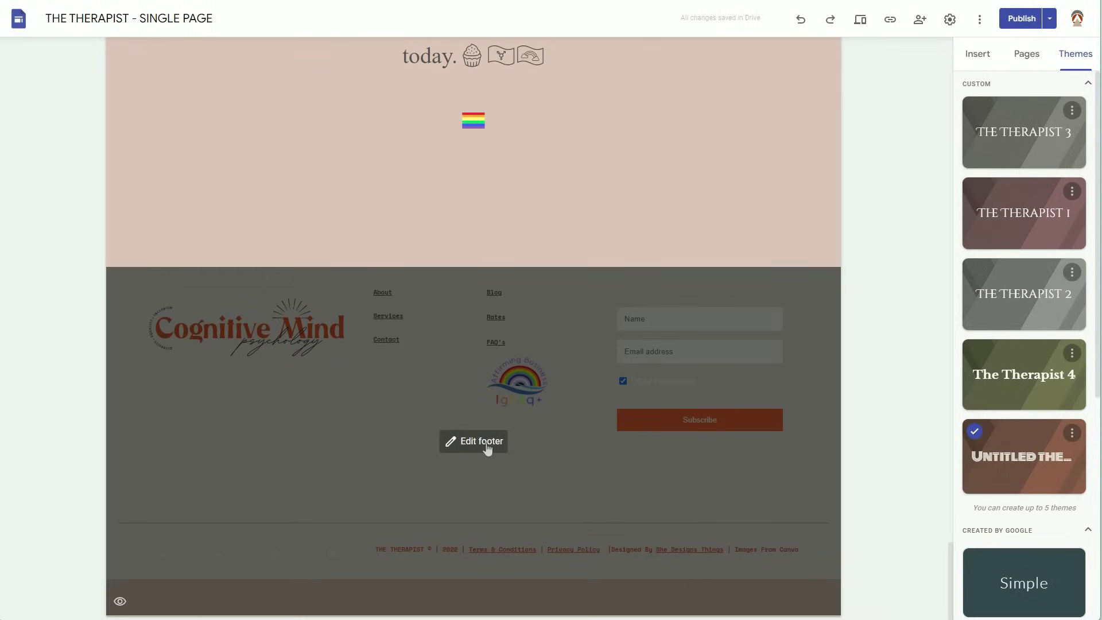
# - Switch to Google Fonts and look through the Noto Emoji glyph groups down to Symbols and Flags
pyautogui.scroll(5, 428, 376)
pyautogui.click(432, 369)
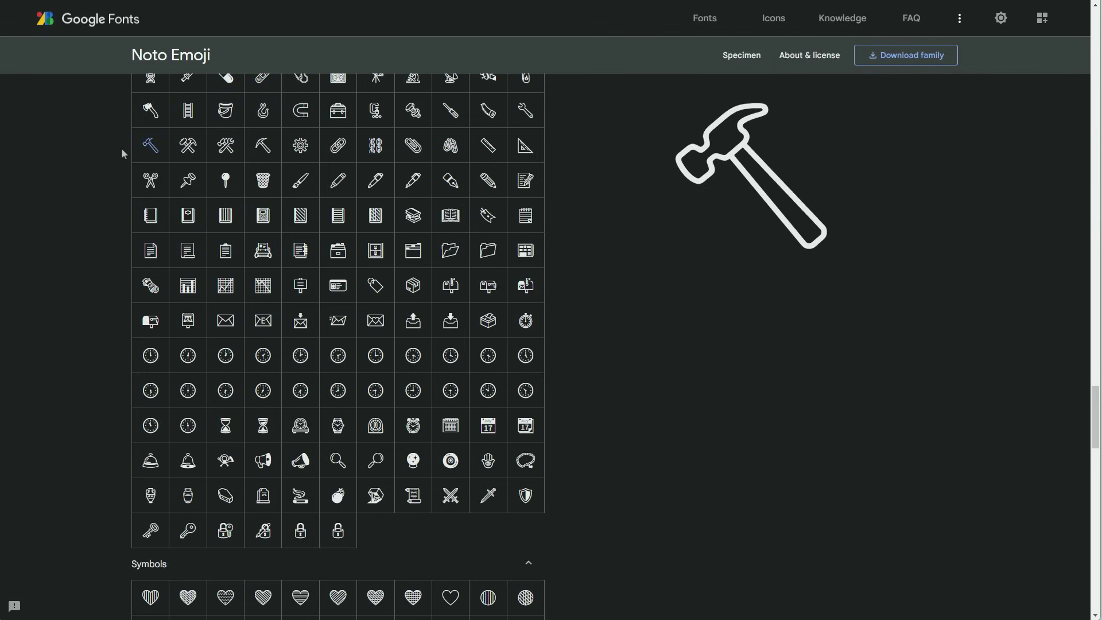
pyautogui.scroll(-20, 272, 221)
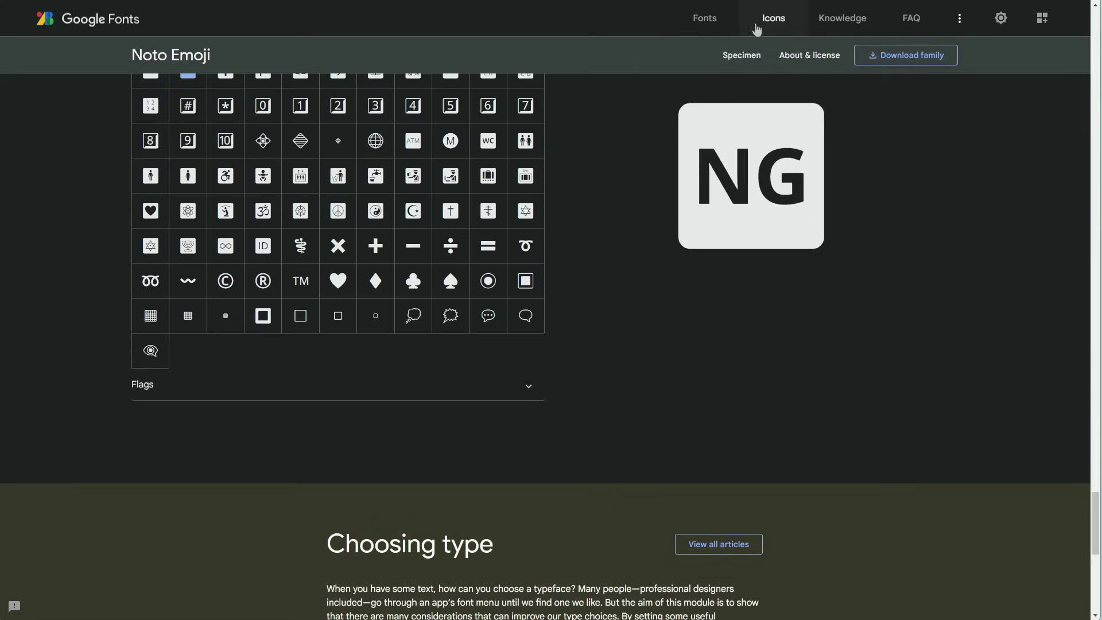
# - Return to the Google Fonts catalogue, clear the noto search and the custom emoji preview text, and browse the font families
pyautogui.click(705, 20)
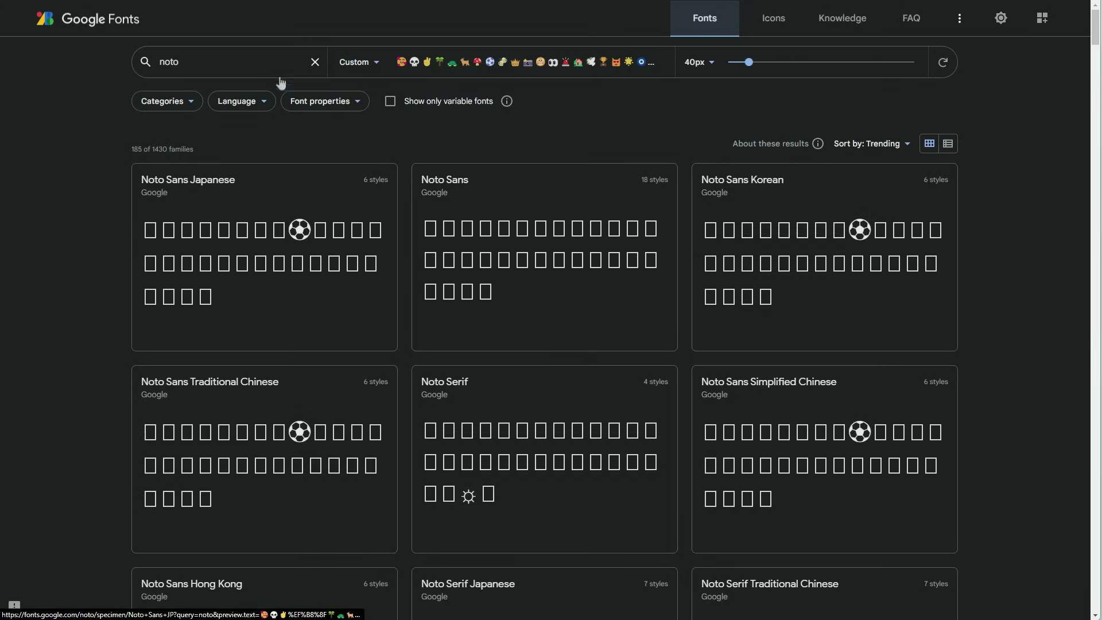
pyautogui.click(314, 62)
pyautogui.moveTo(639, 60); pyautogui.dragTo(280, 66)
pyautogui.press('BackSpace')
pyautogui.hotkey('ctrl', 'a')
pyautogui.press('BackSpace')
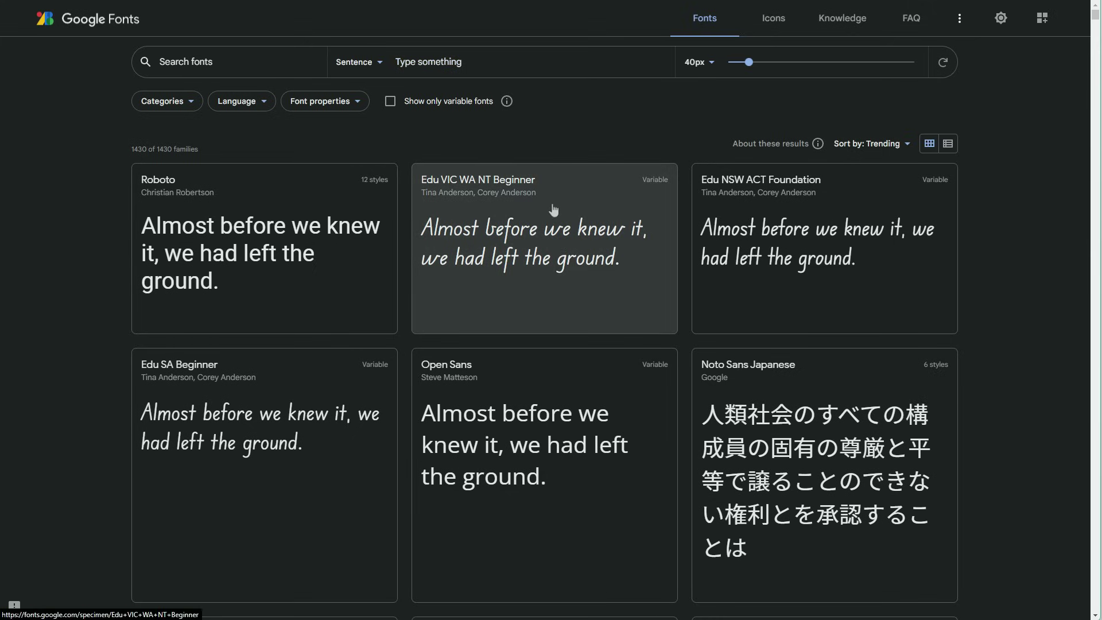
pyautogui.scroll(-3, 574, 203)
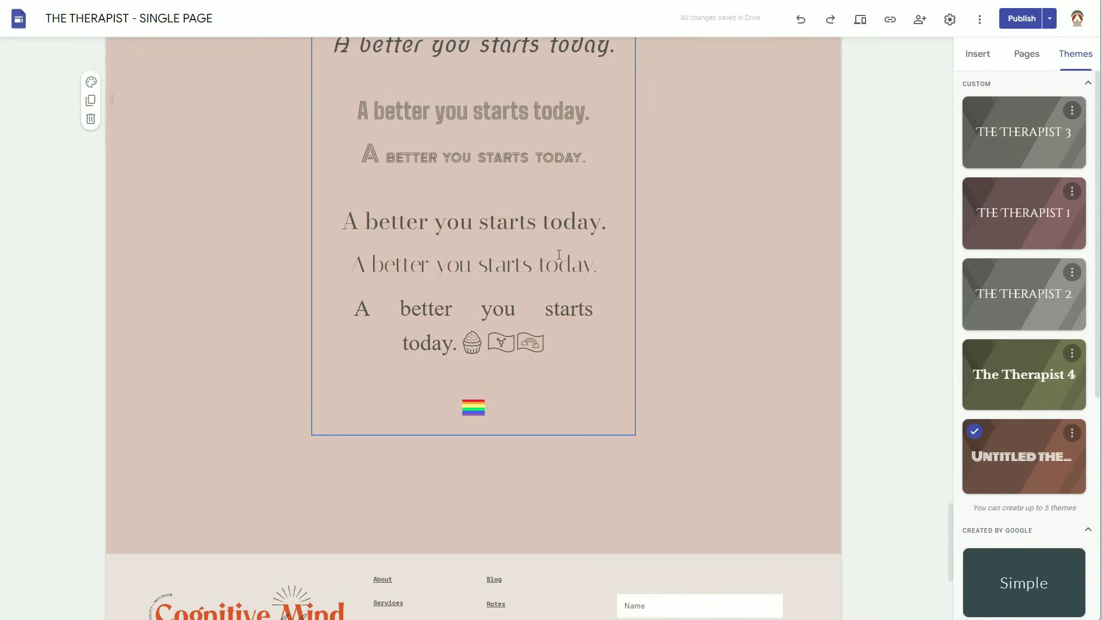
# - Switch back to the site editor and check the fonts of four sample lines in the middle of the "A better you starts today." list
pyautogui.scroll(5, 562, 261)
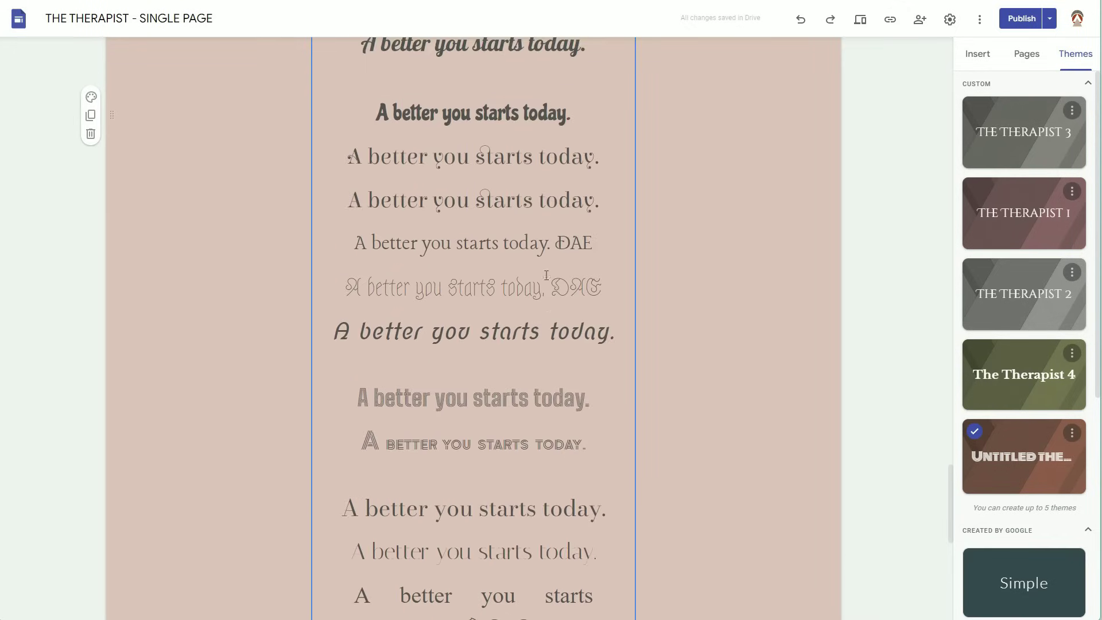
pyautogui.scroll(2, 540, 275)
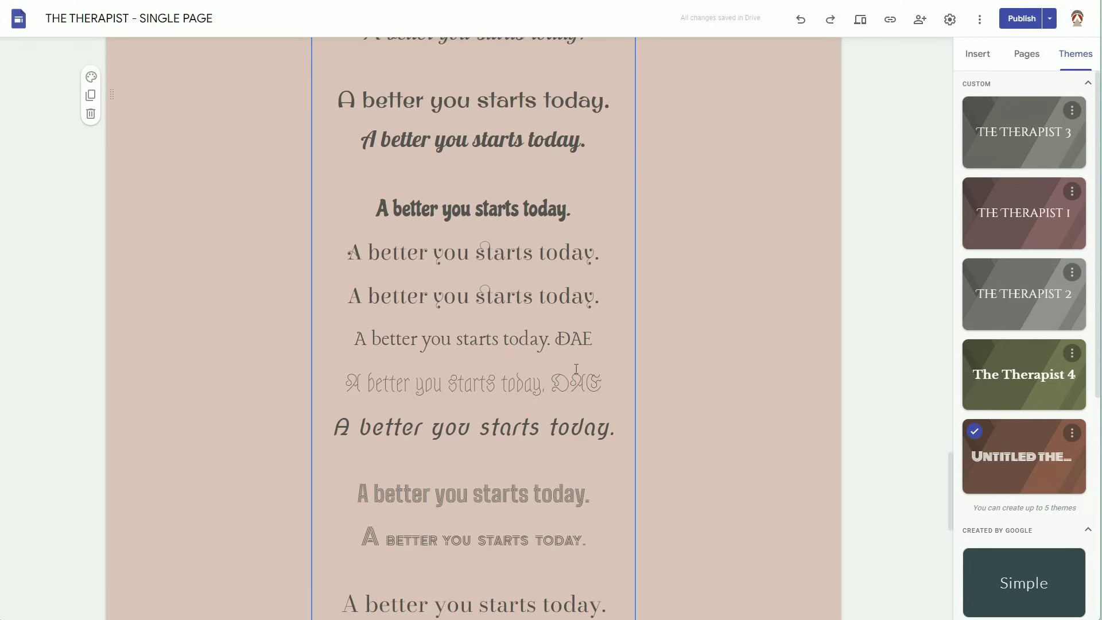
pyautogui.moveTo(599, 298); pyautogui.dragTo(351, 298)
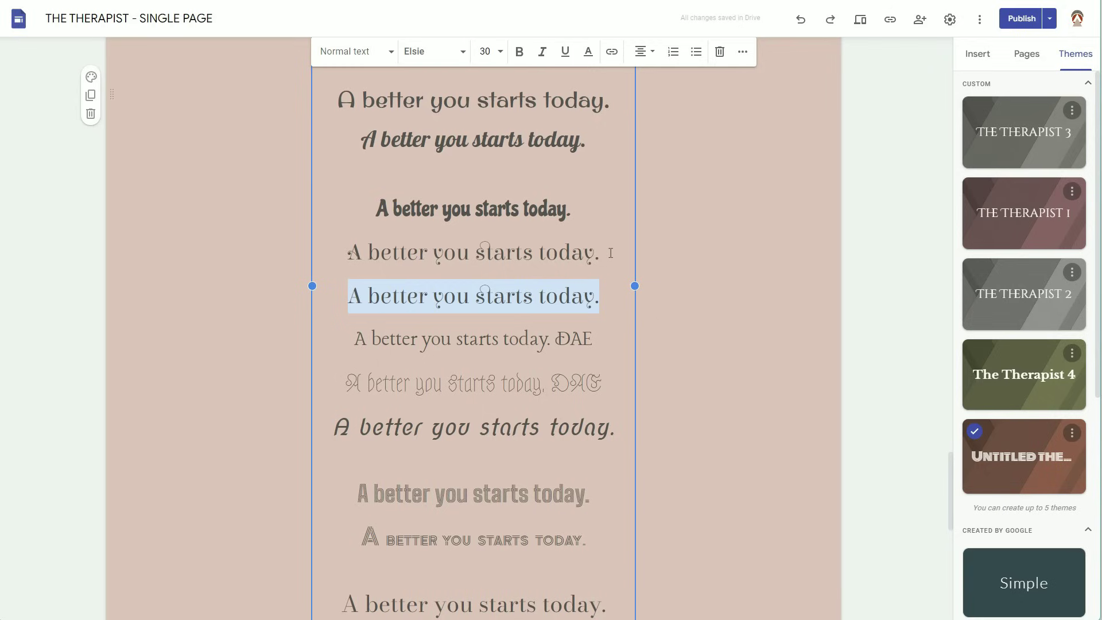
pyautogui.moveTo(597, 253); pyautogui.dragTo(348, 253)
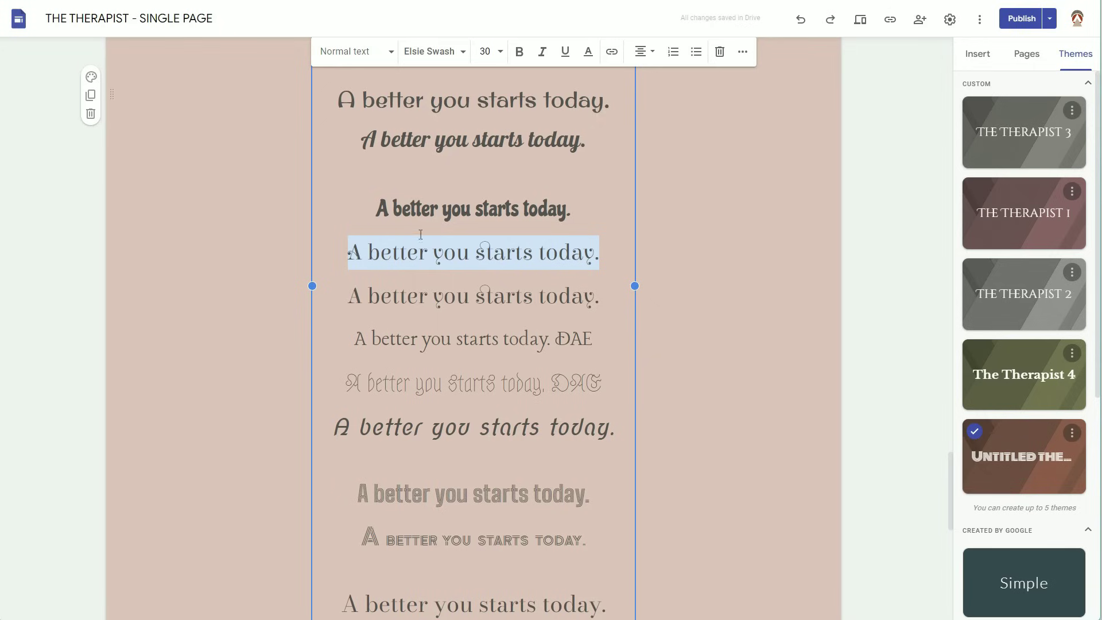
pyautogui.moveTo(574, 207); pyautogui.dragTo(375, 212)
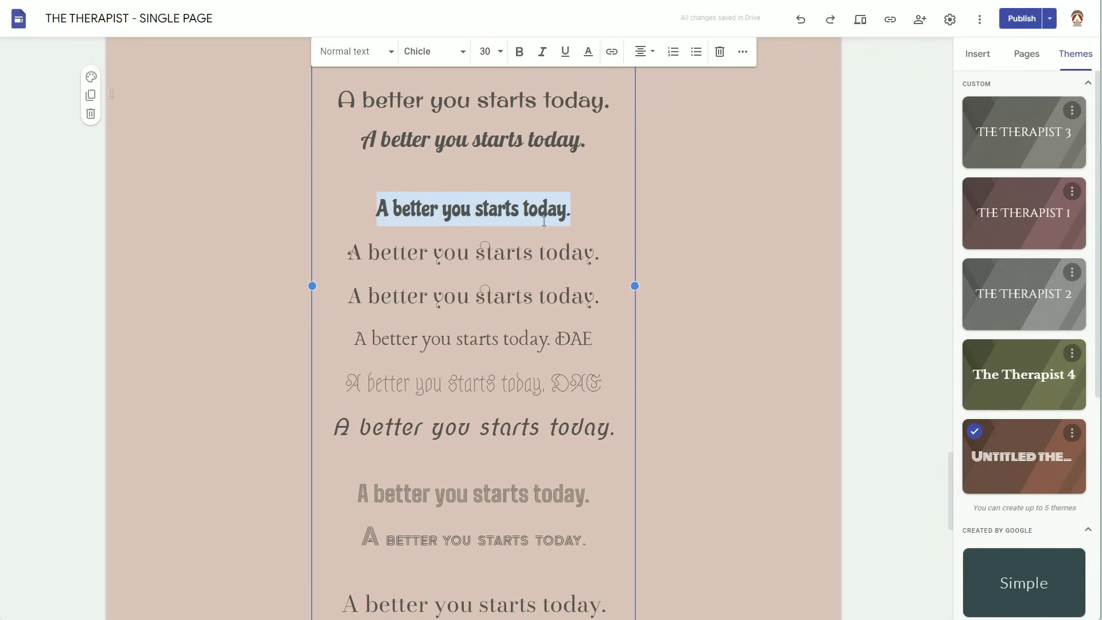
pyautogui.scroll(3, 542, 217)
pyautogui.moveTo(586, 332); pyautogui.dragTo(360, 335)
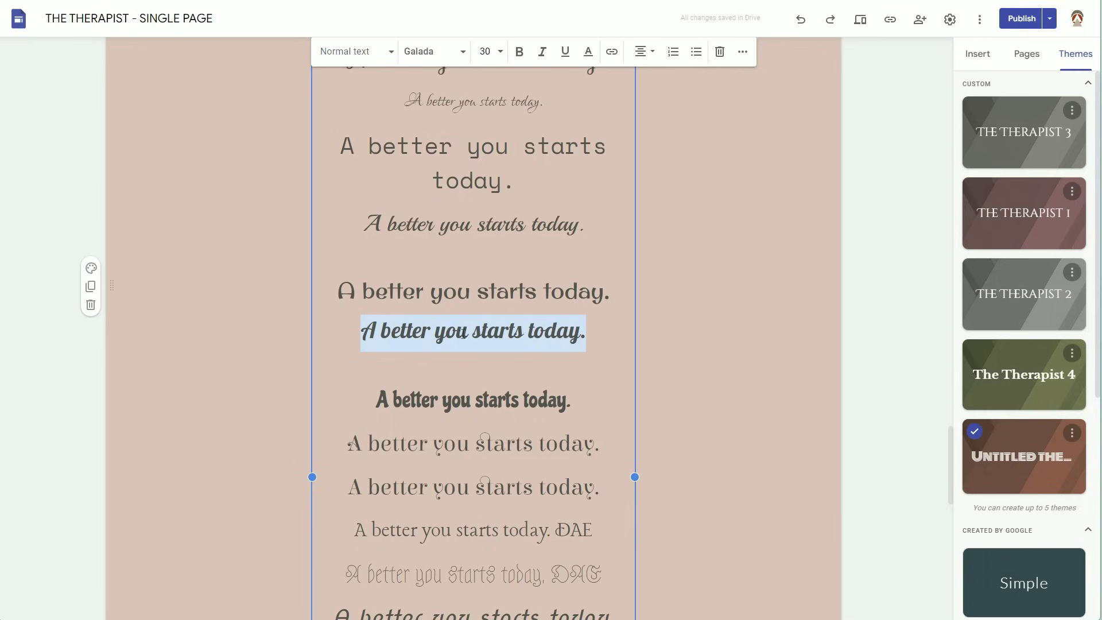
# - Check the fonts of the script-style sample lines near the start of the list and of the Trauma Recovery Counseling title
pyautogui.click(615, 294)
pyautogui.scroll(3, 616, 294)
pyautogui.moveTo(516, 372); pyautogui.dragTo(334, 350)
pyautogui.moveTo(564, 294); pyautogui.dragTo(389, 291)
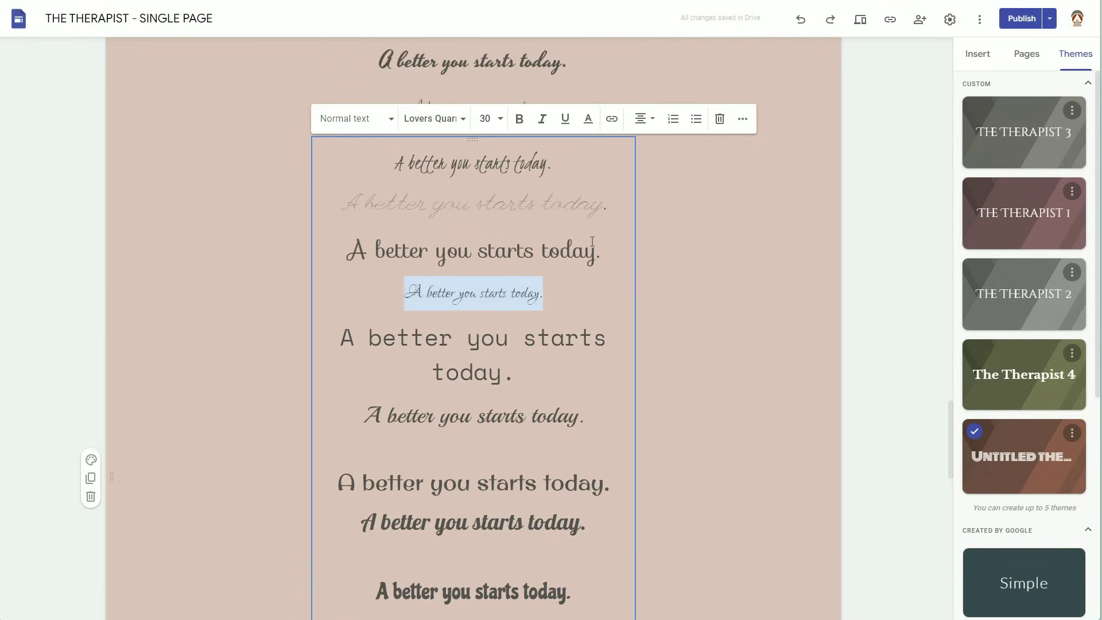
pyautogui.moveTo(610, 254); pyautogui.dragTo(347, 252)
pyautogui.scroll(3, 545, 253)
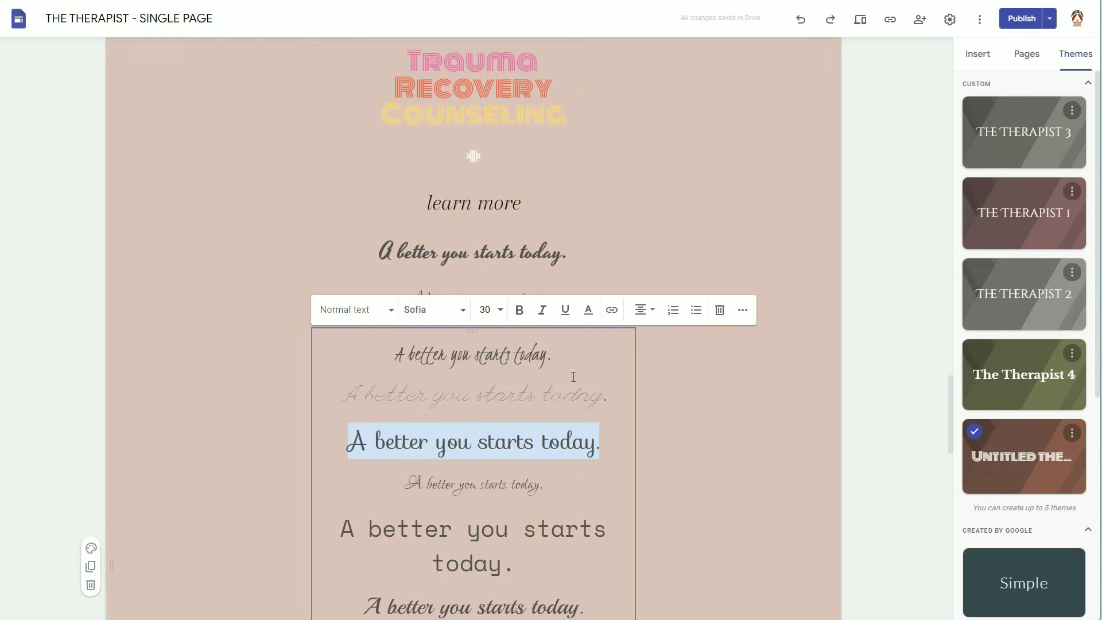
pyautogui.scroll(3, 581, 241)
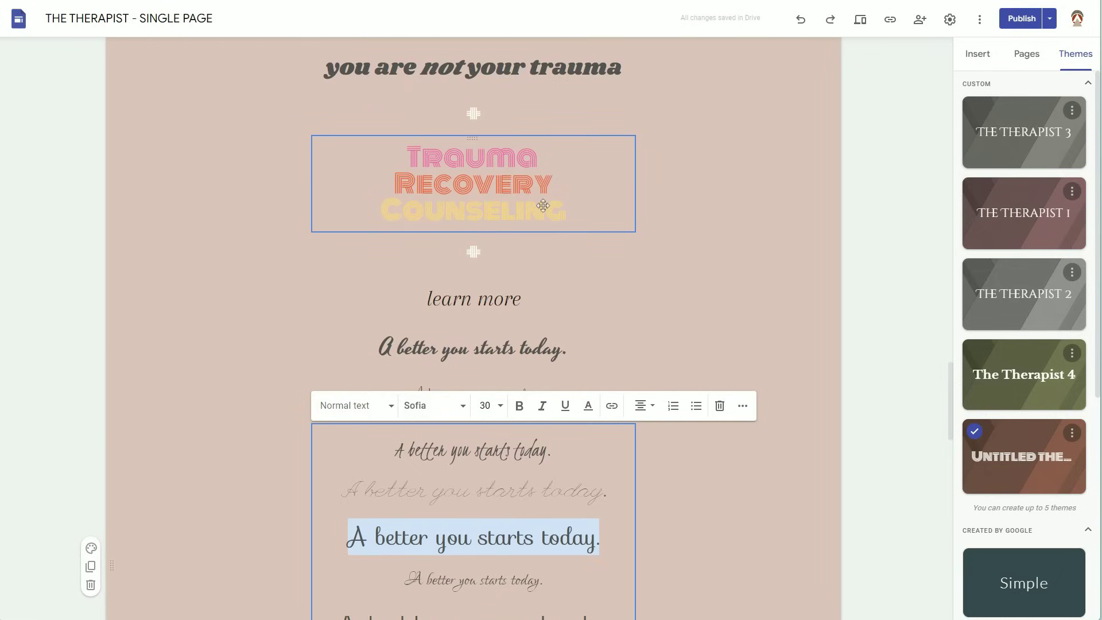
pyautogui.click(547, 205)
pyautogui.moveTo(547, 205); pyautogui.dragTo(396, 151)
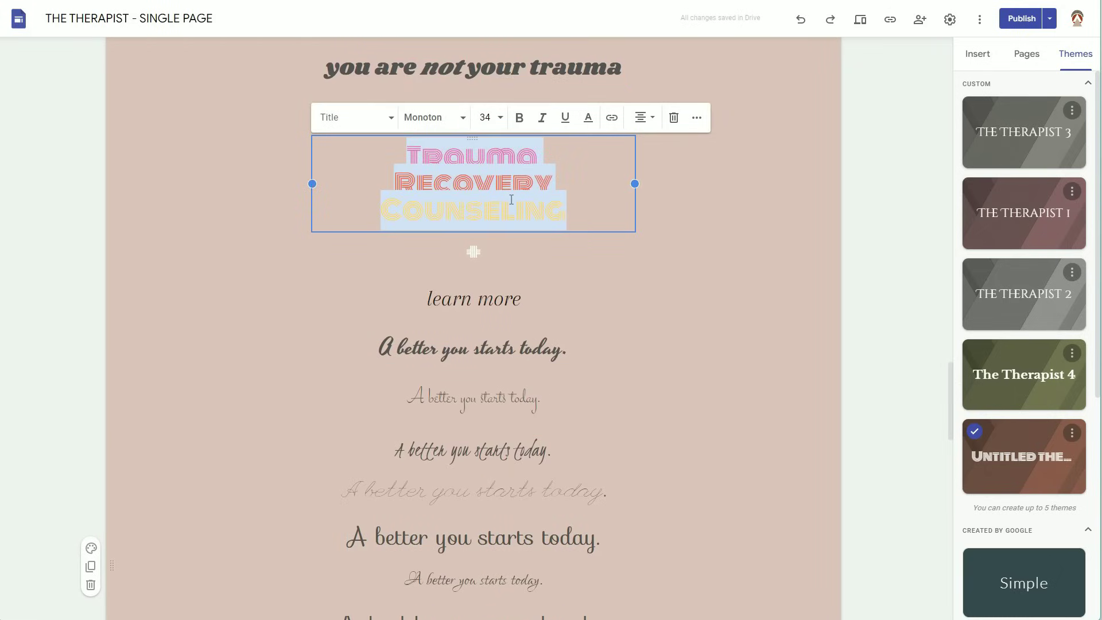
pyautogui.click(726, 280)
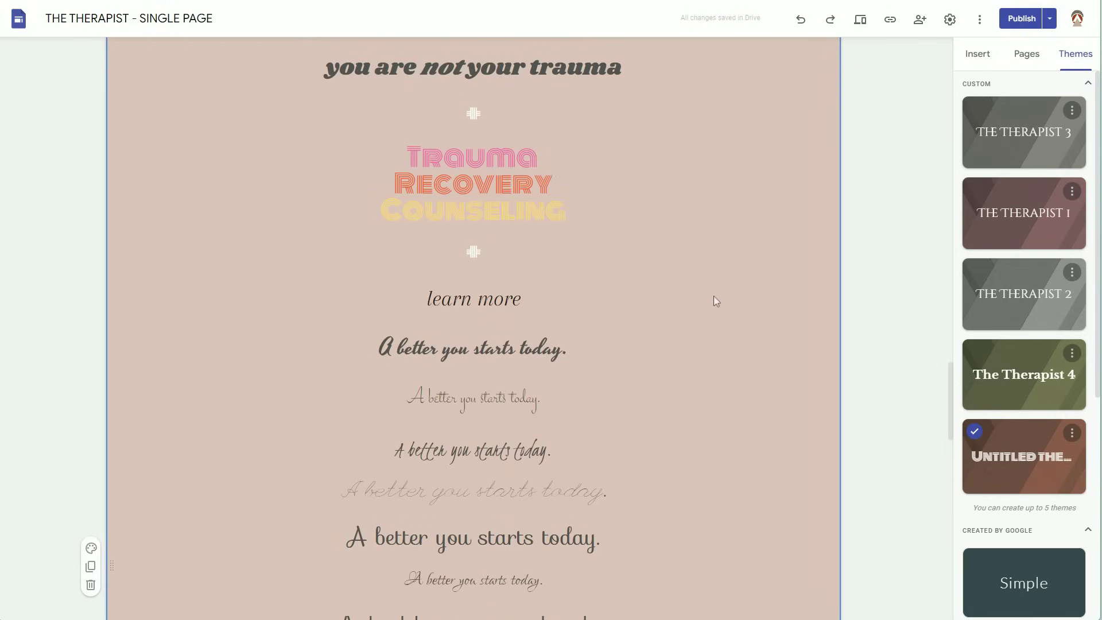
# - Go to the end of the page and open the footer for editing
pyautogui.scroll(3, 706, 304)
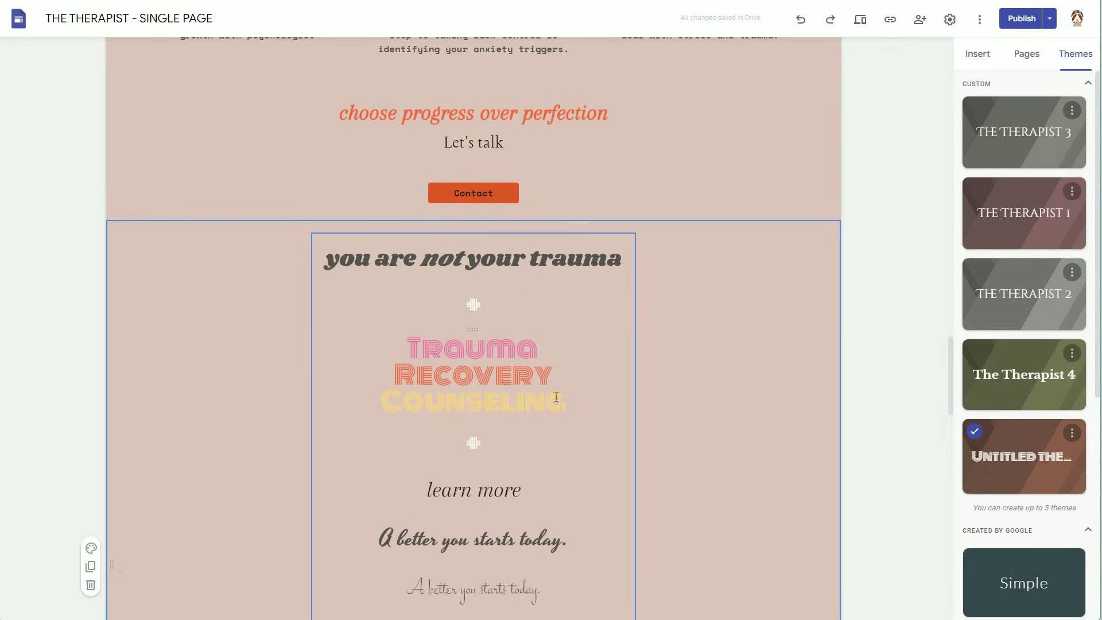
pyautogui.scroll(-13, 556, 278)
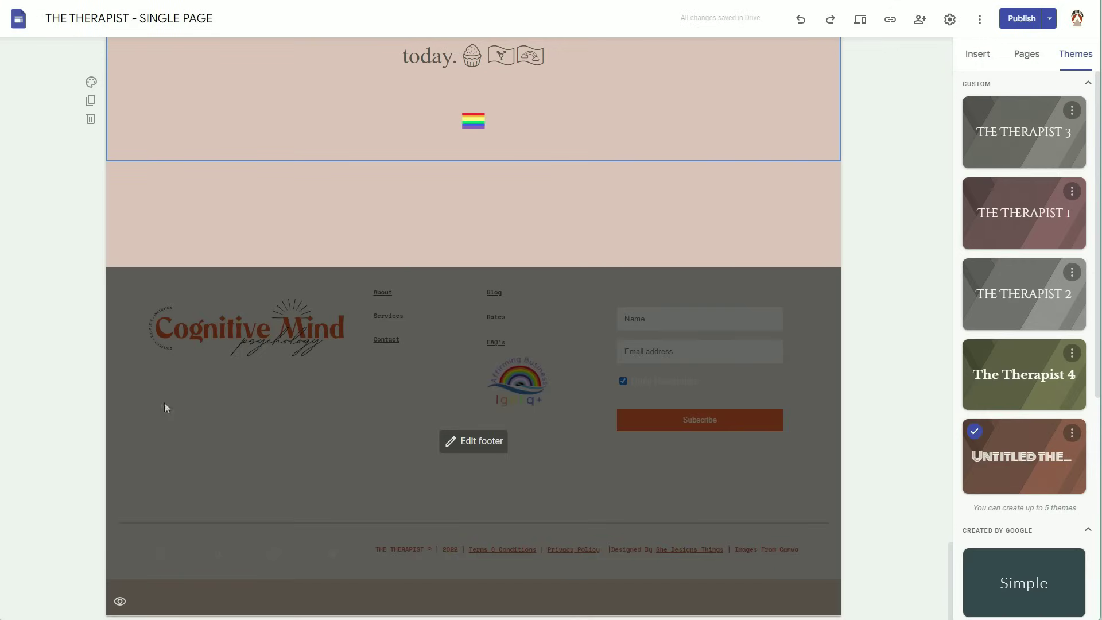
pyautogui.click(501, 450)
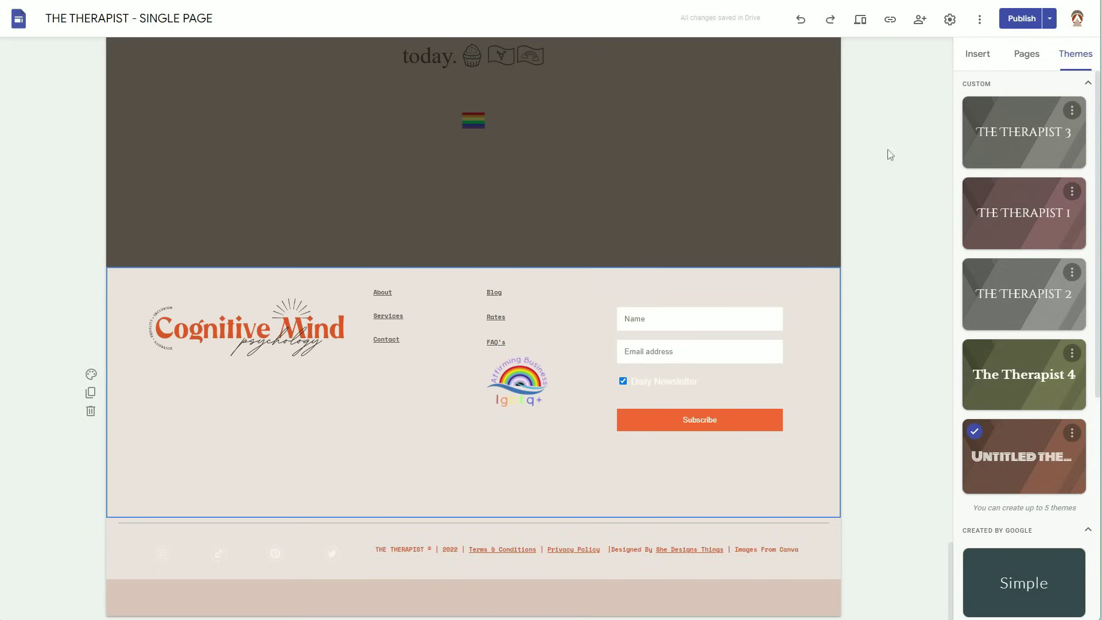
# - Preview the page in the phone layout and examine the footer from the Cognitive Mind logo to the copyright line
pyautogui.click(859, 20)
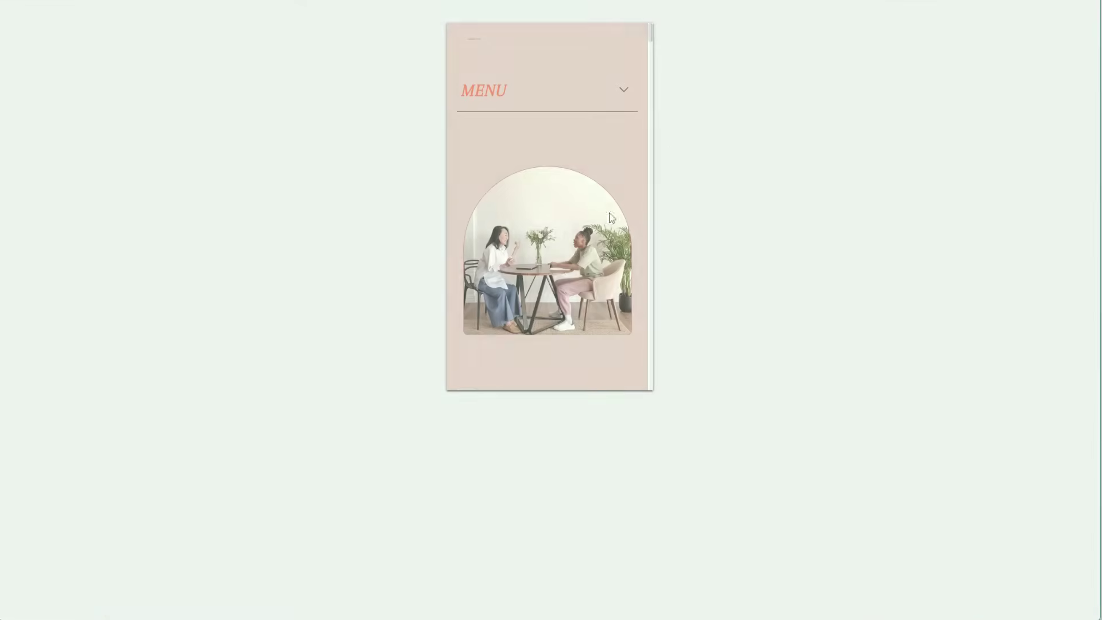
pyautogui.scroll(-10, 566, 270)
pyautogui.scroll(-10, 567, 270)
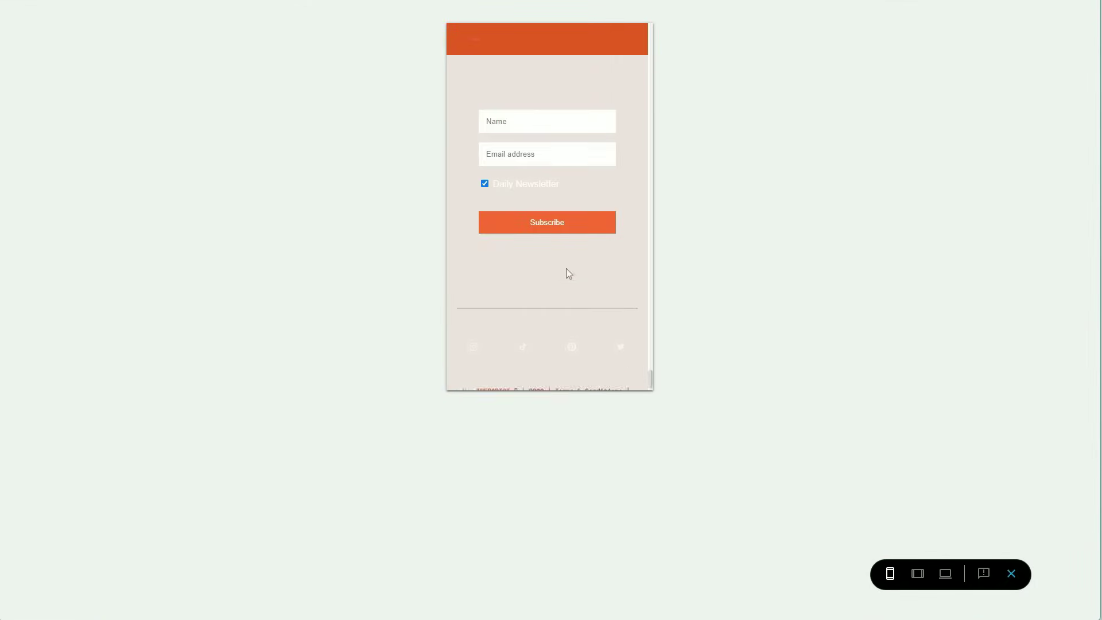
pyautogui.scroll(1, 527, 317)
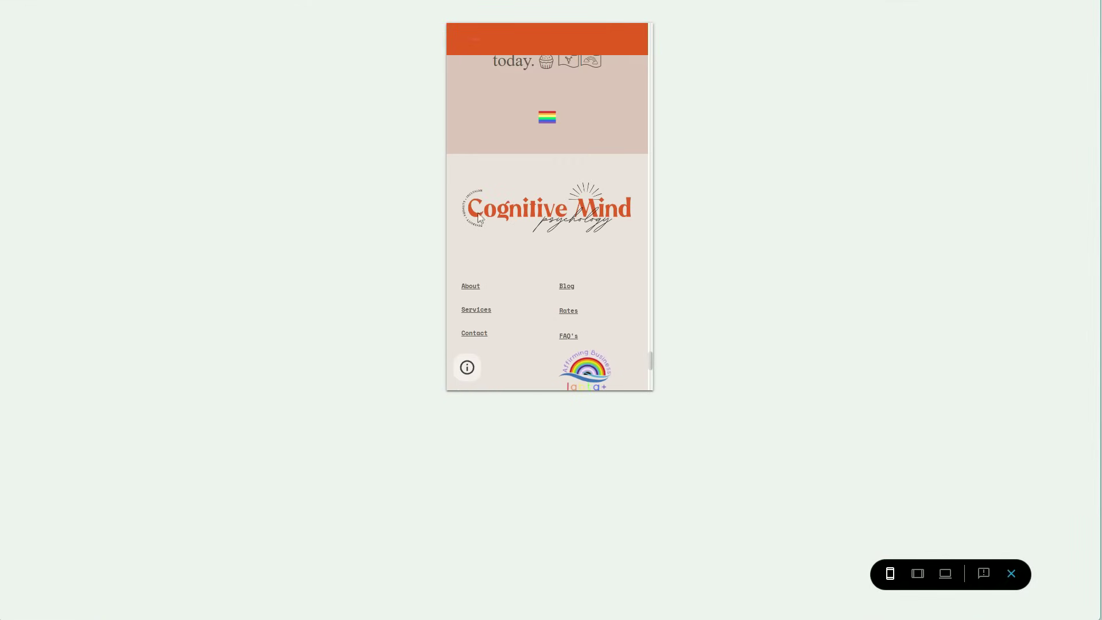
pyautogui.scroll(-2, 516, 296)
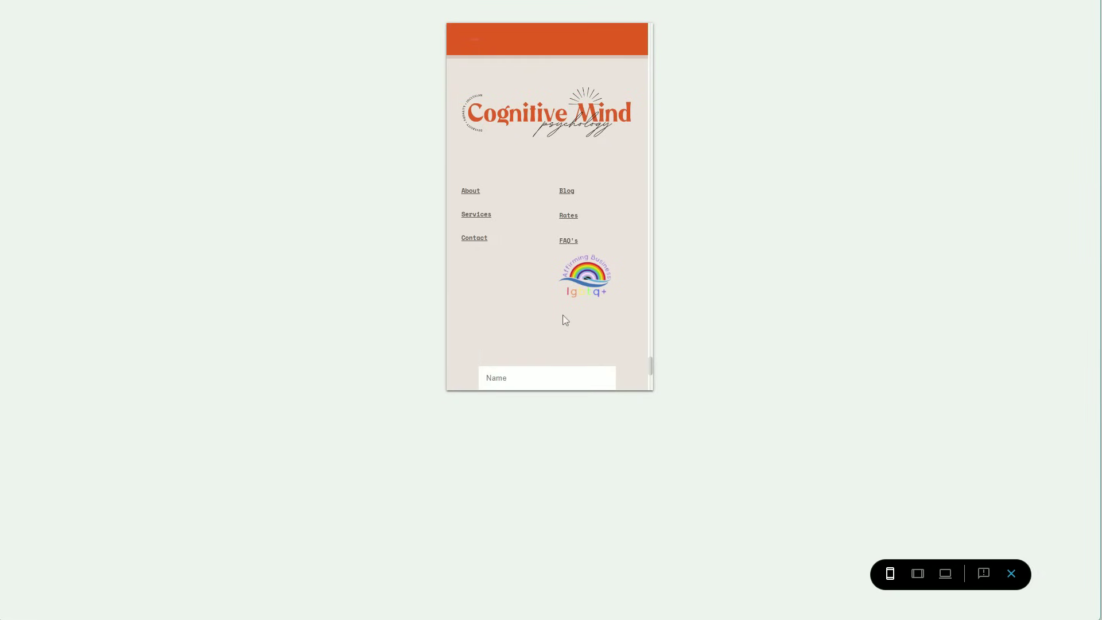
pyautogui.scroll(-3, 559, 313)
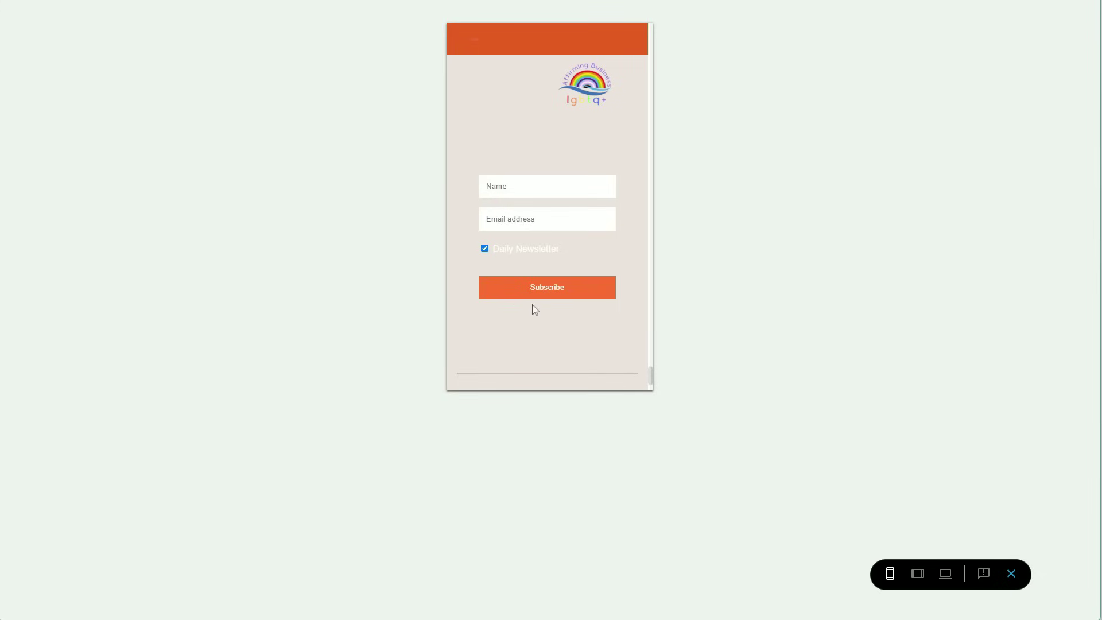
pyautogui.scroll(-2, 561, 330)
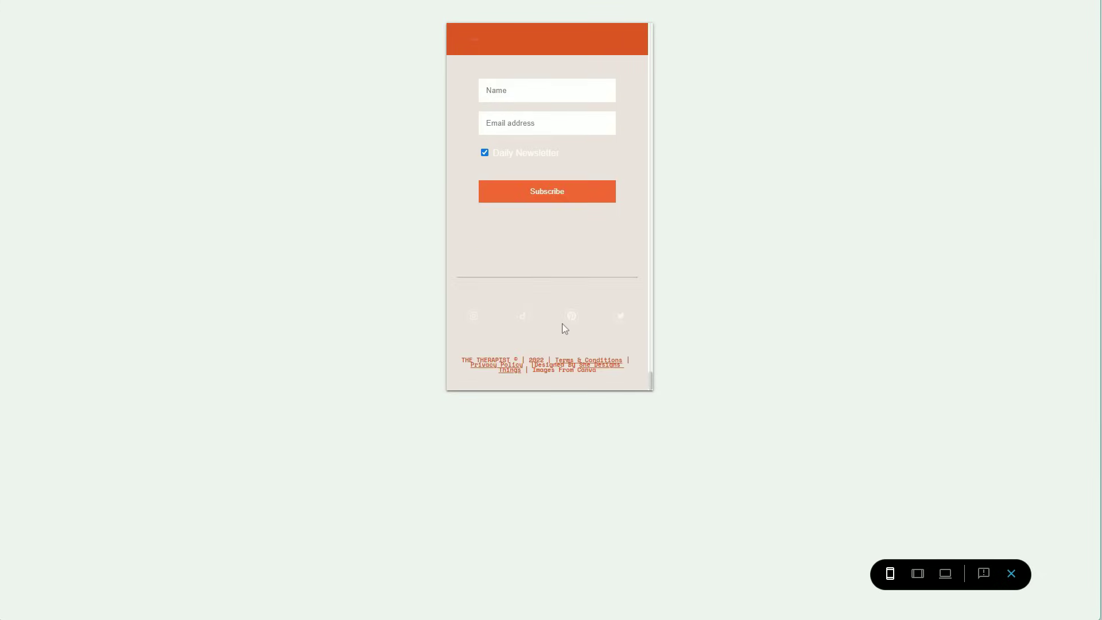
pyautogui.scroll(4, 517, 293)
pyautogui.scroll(-2, 585, 330)
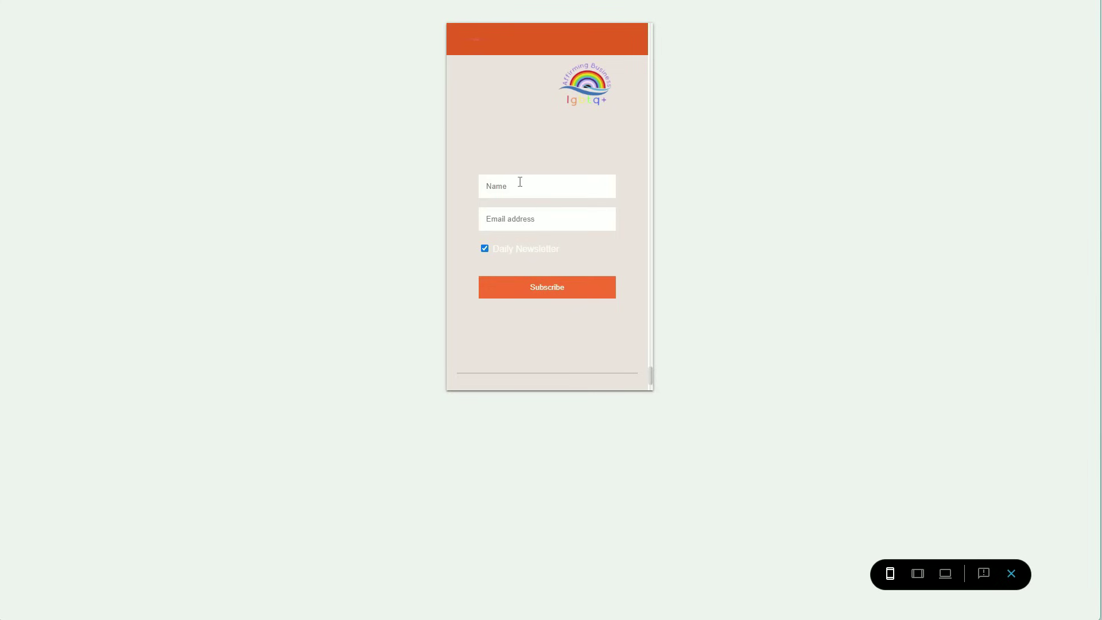
# - Test the focus of the Name and Email address fields in the footer's newsletter form in the phone preview
pyautogui.click(500, 218)
pyautogui.click(590, 190)
pyautogui.press('Tab')
pyautogui.hotkey('shift', 'Tab')
pyautogui.click(555, 153)
pyautogui.scroll(10, 555, 172)
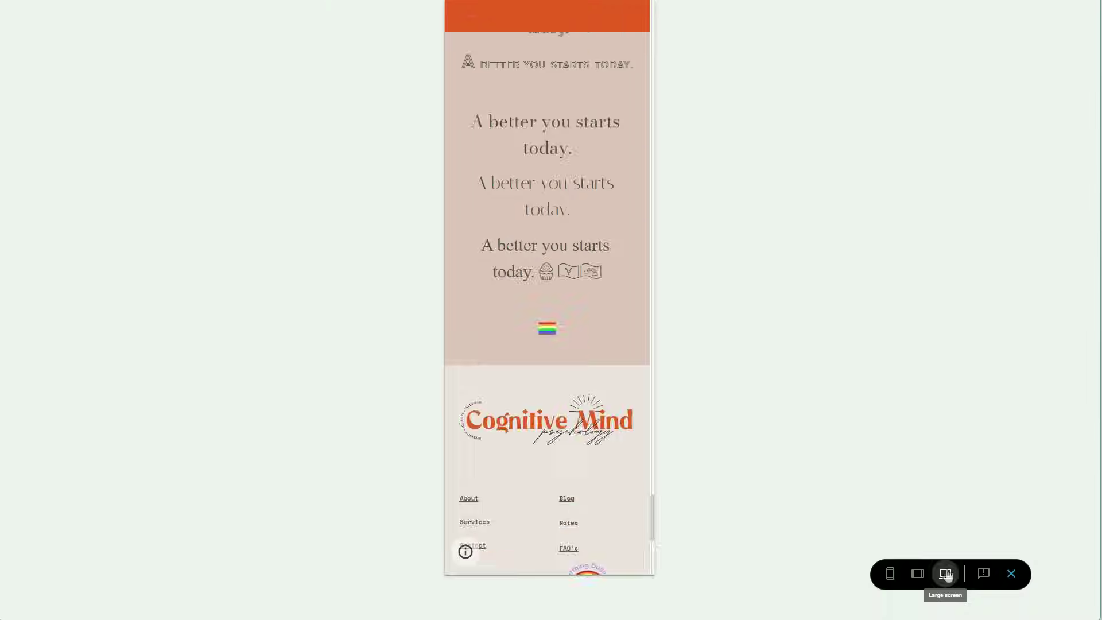
# - Switch the preview to the large-screen layout and look through the page sections, font samples and footer
pyautogui.click(946, 574)
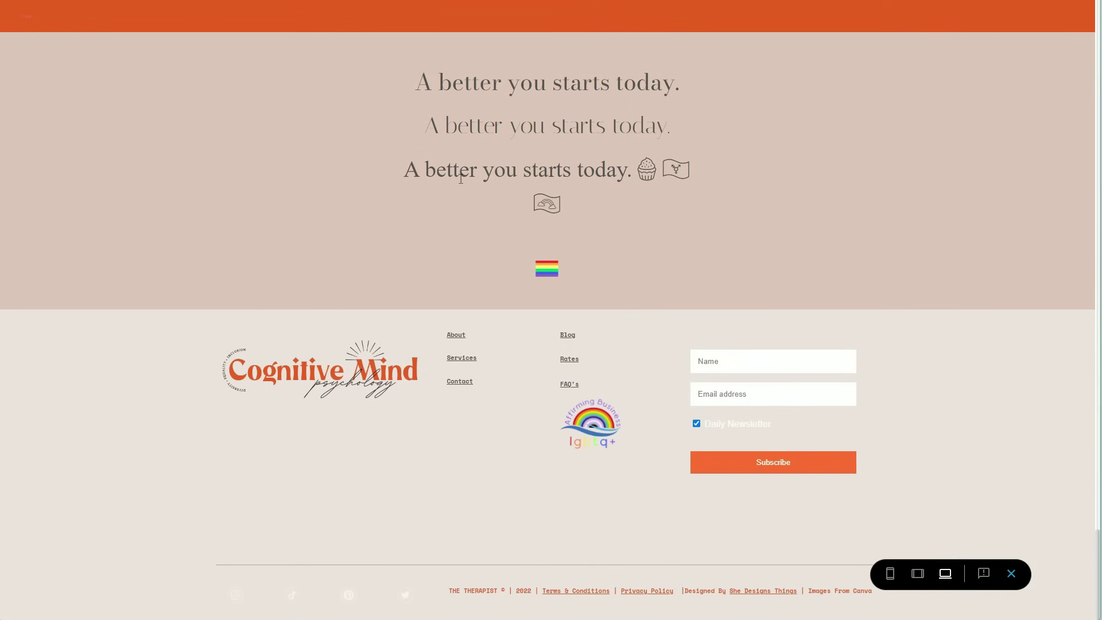
pyautogui.scroll(15, 771, 265)
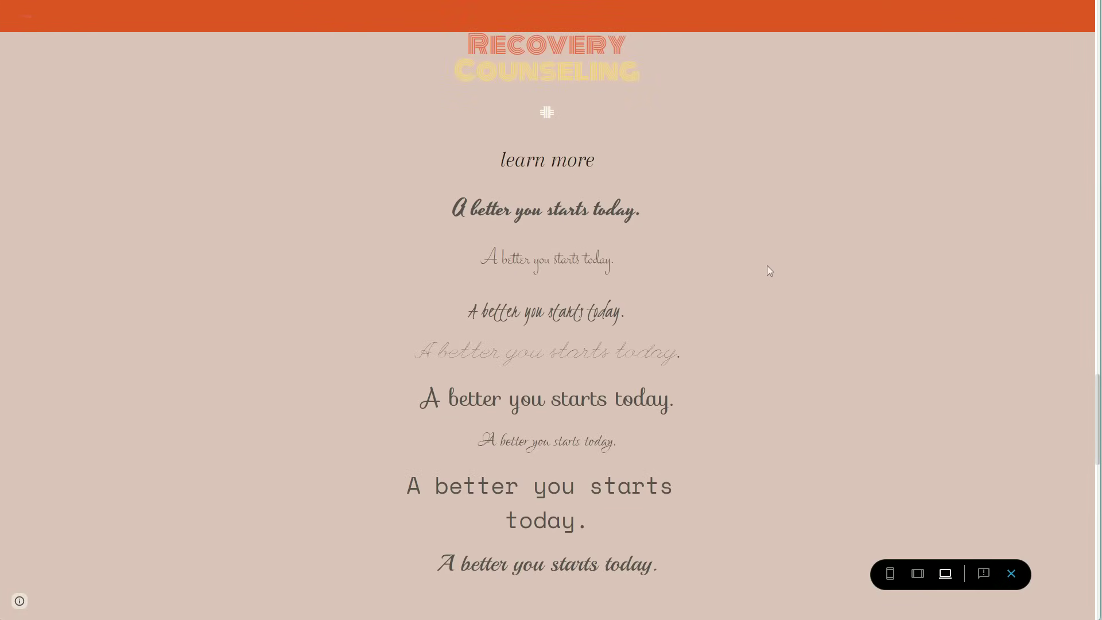
pyautogui.scroll(15, 769, 273)
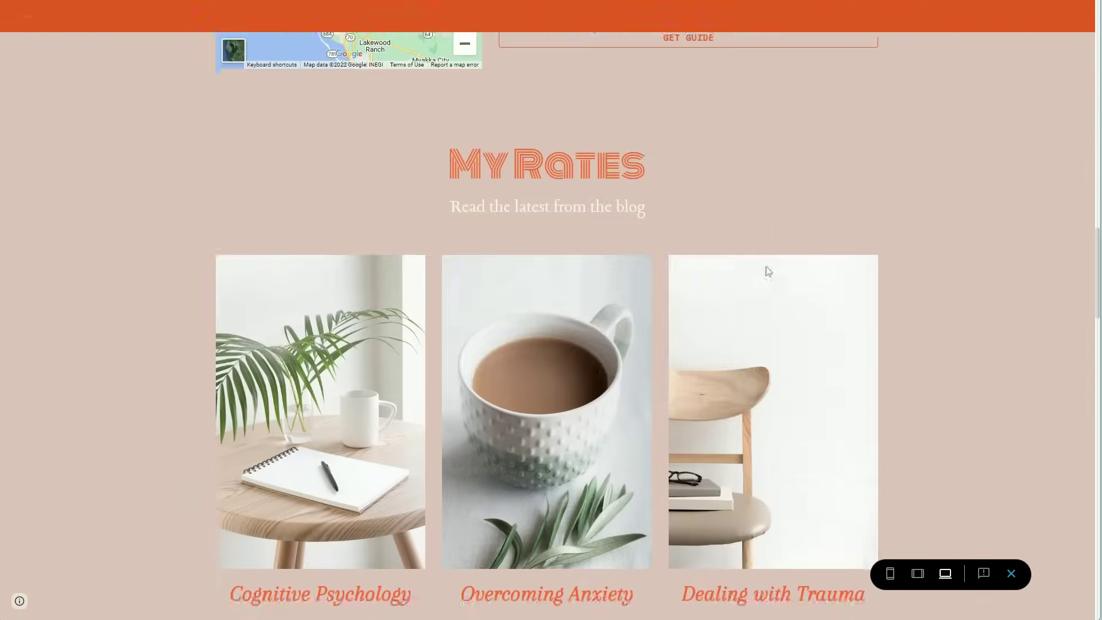
pyautogui.scroll(15, 768, 272)
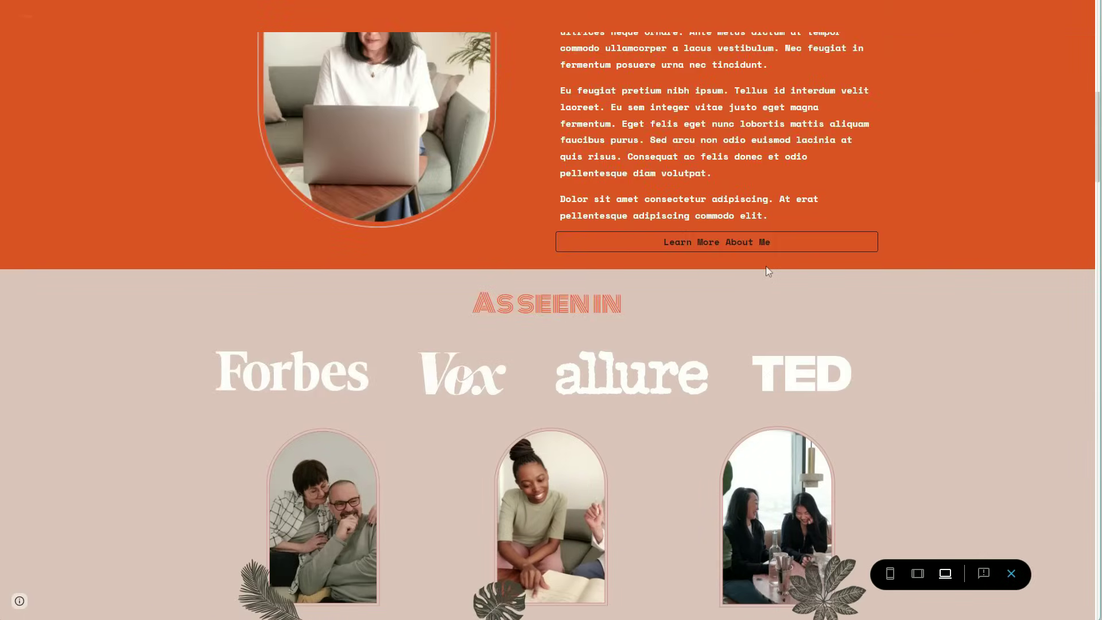
pyautogui.scroll(8, 768, 270)
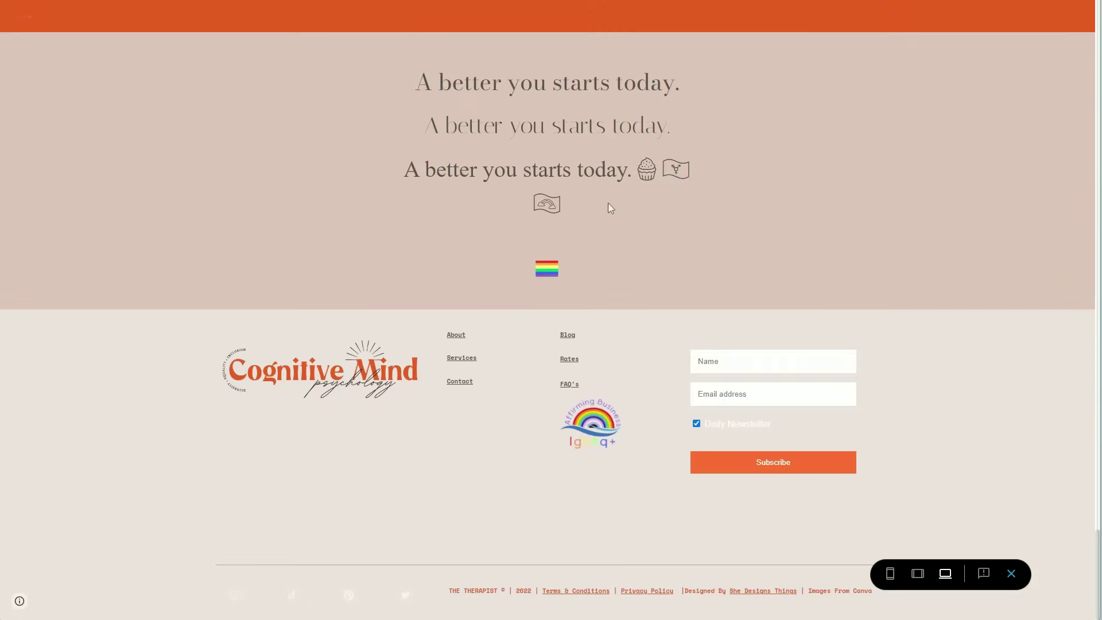
pyautogui.scroll(15, 850, 330)
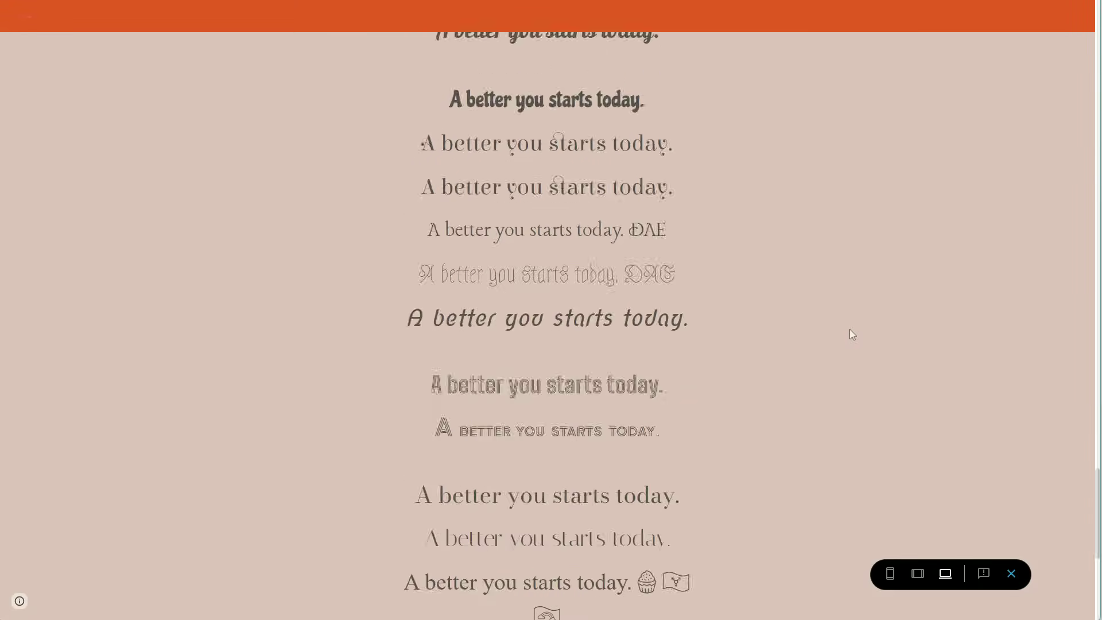
pyautogui.scroll(10, 849, 330)
pyautogui.scroll(-20, 849, 330)
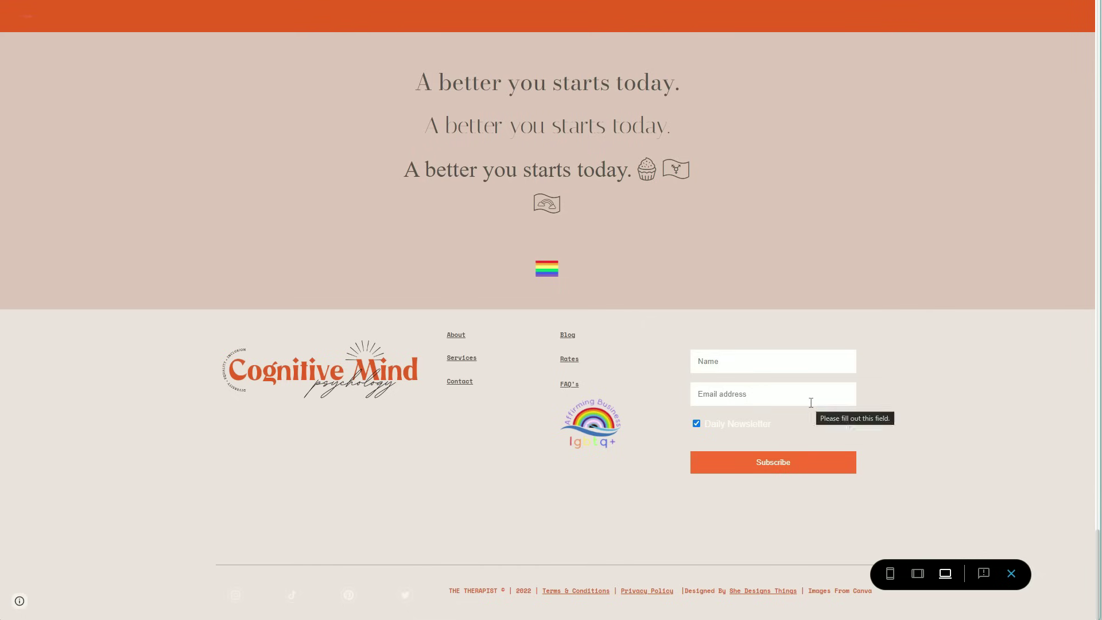
# - Return to the start of the page and test expanding and collapsing the MENU in the large-screen preview
pyautogui.scroll(20, 811, 402)
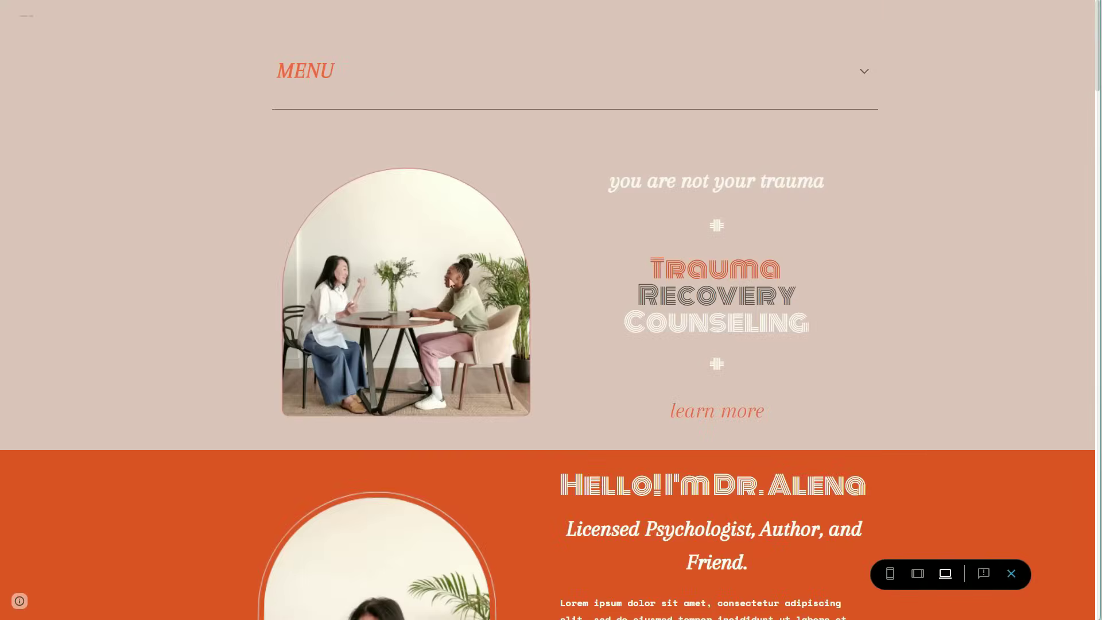
pyautogui.click(863, 71)
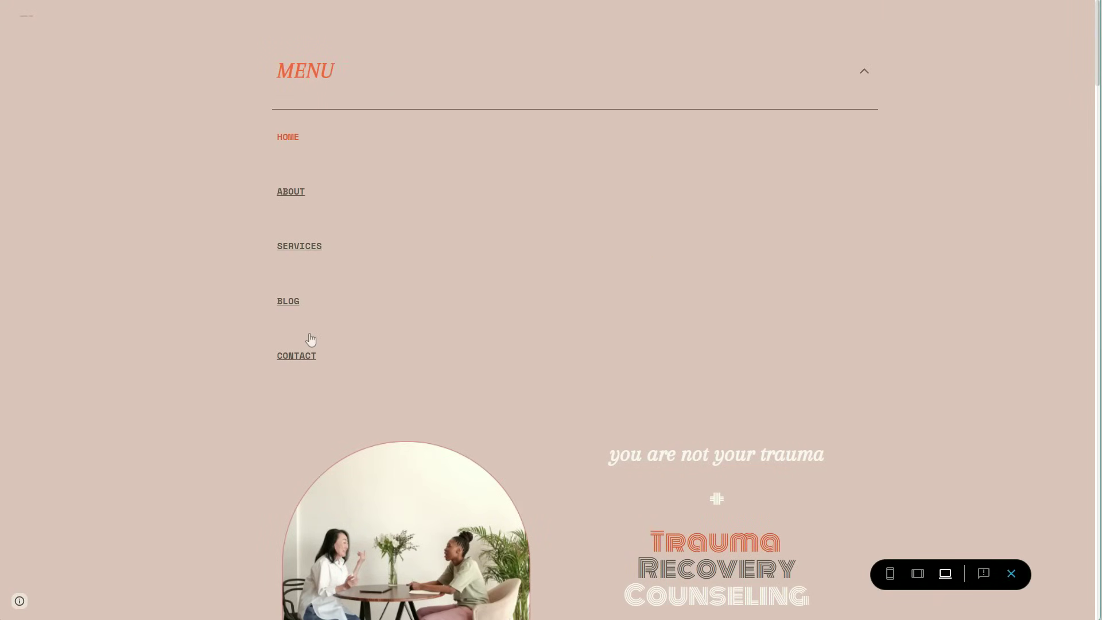
pyautogui.click(876, 71)
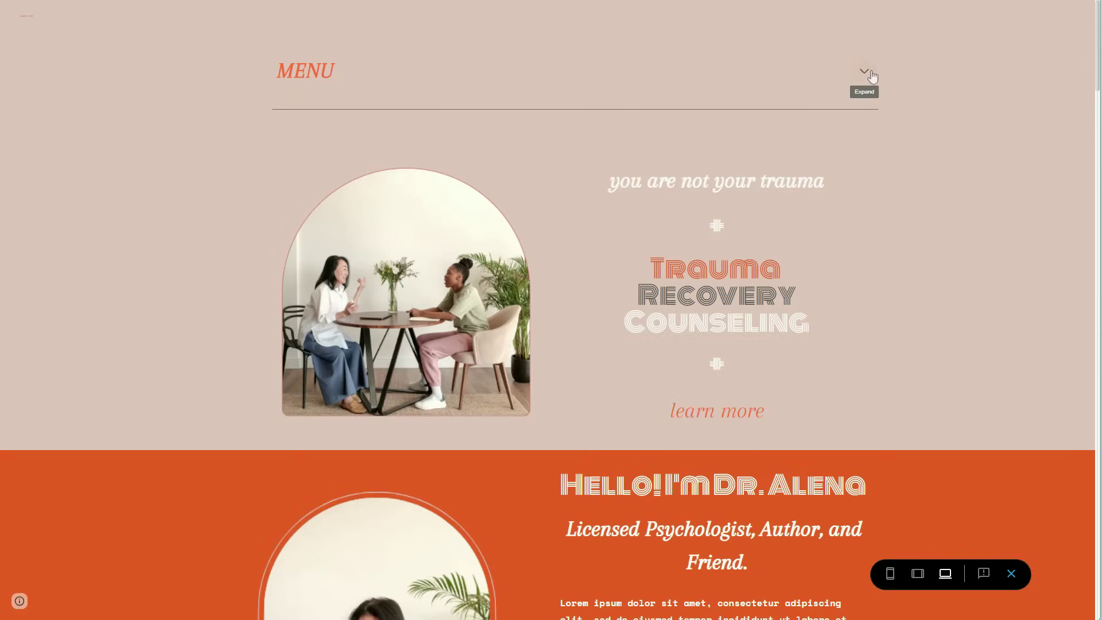